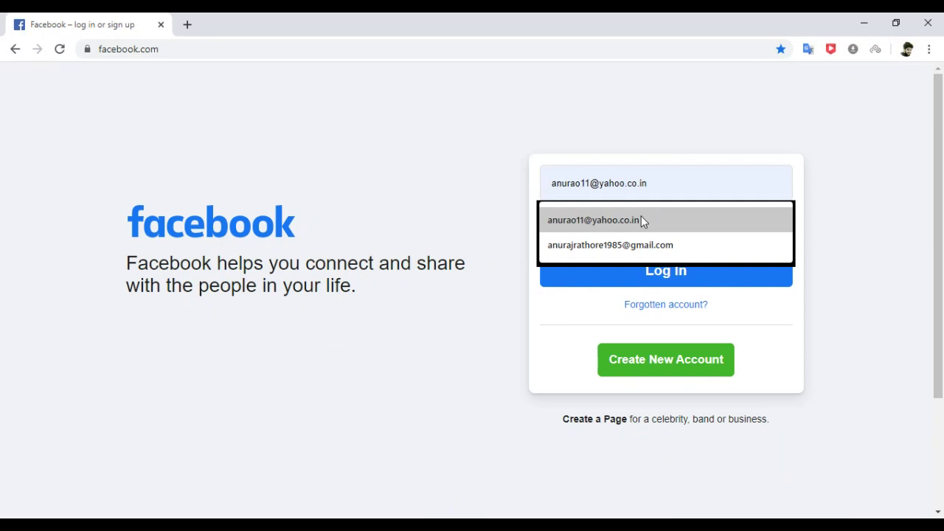
Log in to Facebook with the saved e-mail and the account password.
{"action": "left_click", "coordinate": [641, 220]}
{"action": "left_click", "coordinate": [616, 233]}
{"action": "type", "text": "a"}
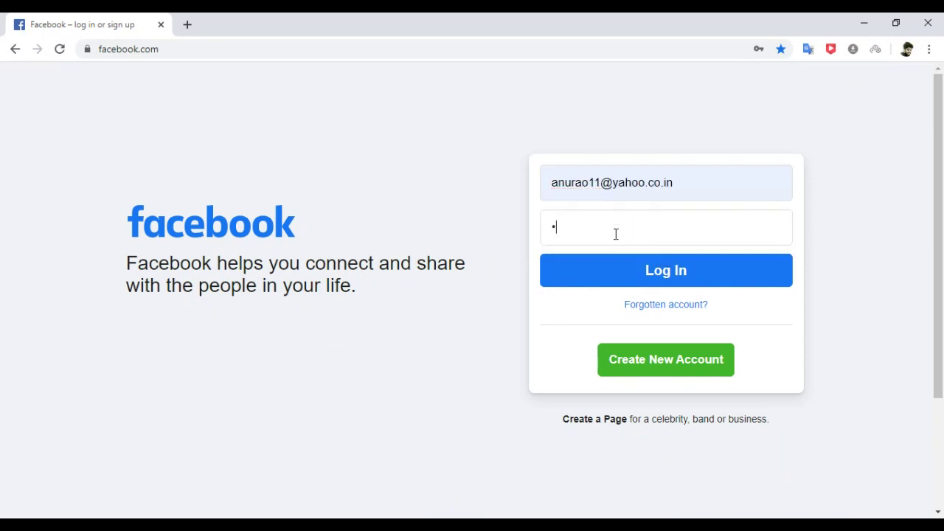
{"action": "type", "text": "xxxxxxxxxxxxx"}
{"action": "left_click", "coordinate": [658, 270]}
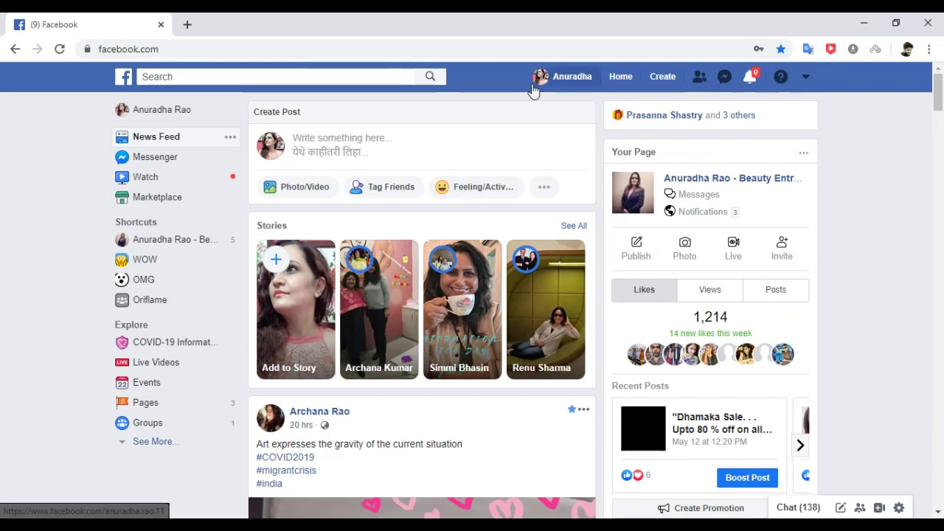
Start a new ad from the Create menu.
{"action": "left_click", "coordinate": [660, 82]}
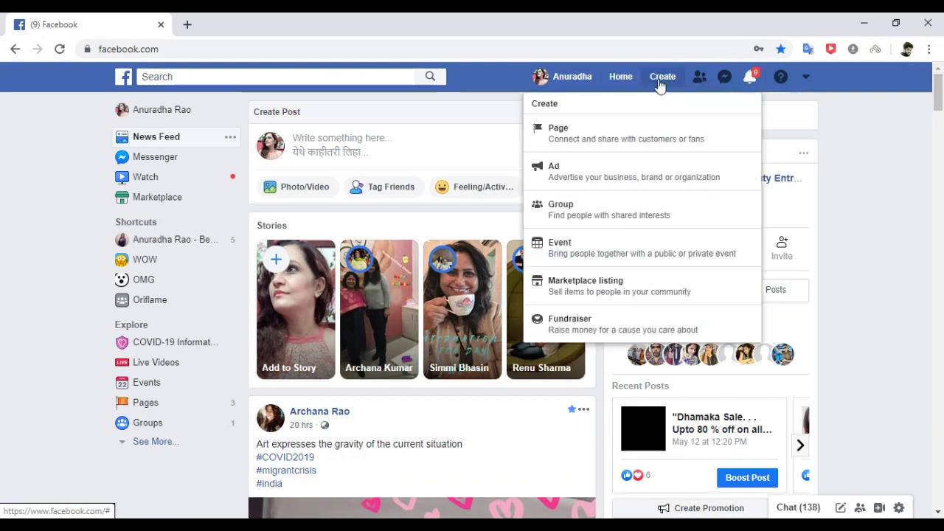
{"action": "left_click", "coordinate": [594, 169]}
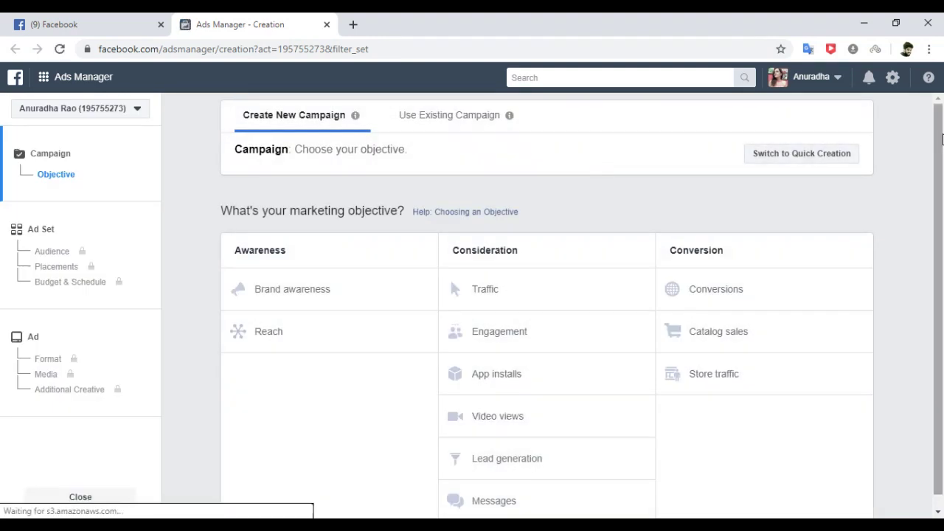
Choose Engagement as the objective, trying Page likes before settling on Event responses.
{"action": "left_click_drag", "start_coordinate": [941, 140], "coordinate": [942, 205]}
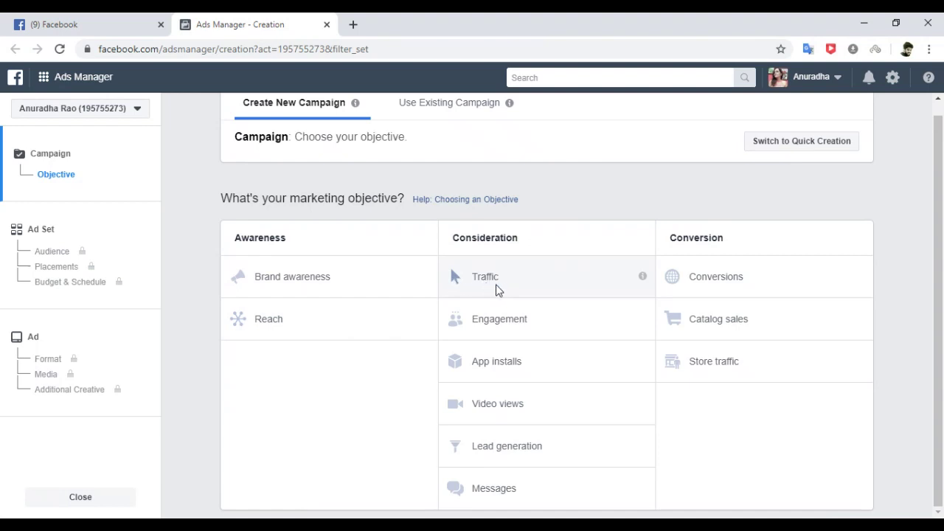
{"action": "left_click", "coordinate": [506, 324]}
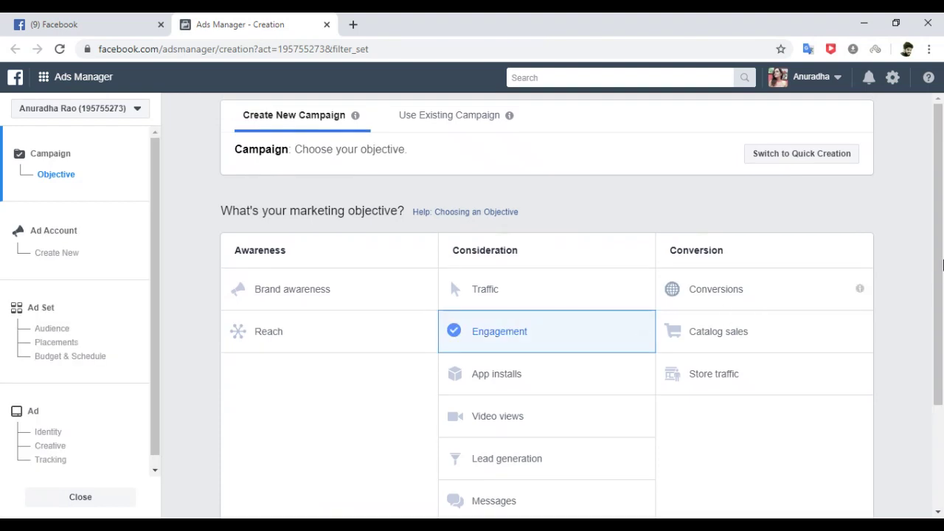
{"action": "scroll", "coordinate": [939, 251], "scroll_direction": "down", "scroll_amount": 2}
{"action": "left_click_drag", "start_coordinate": [939, 251], "coordinate": [931, 329]}
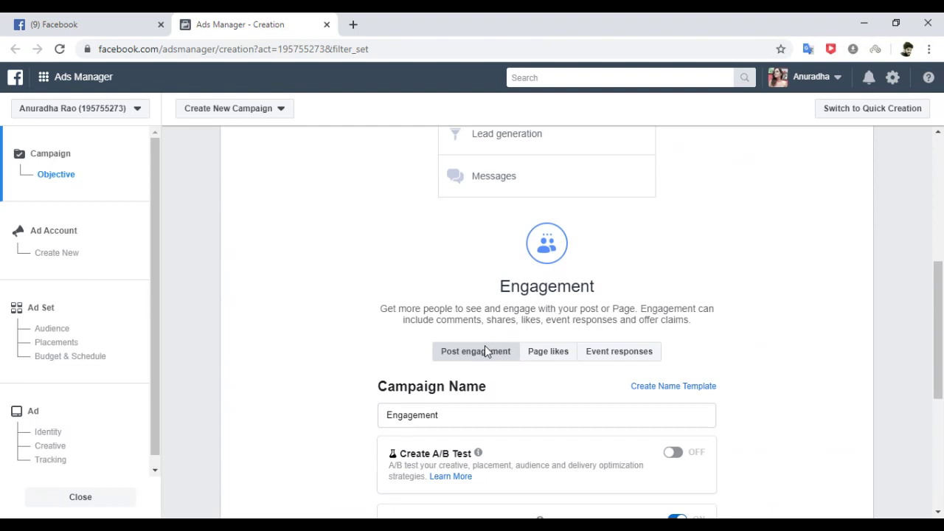
{"action": "left_click", "coordinate": [558, 362]}
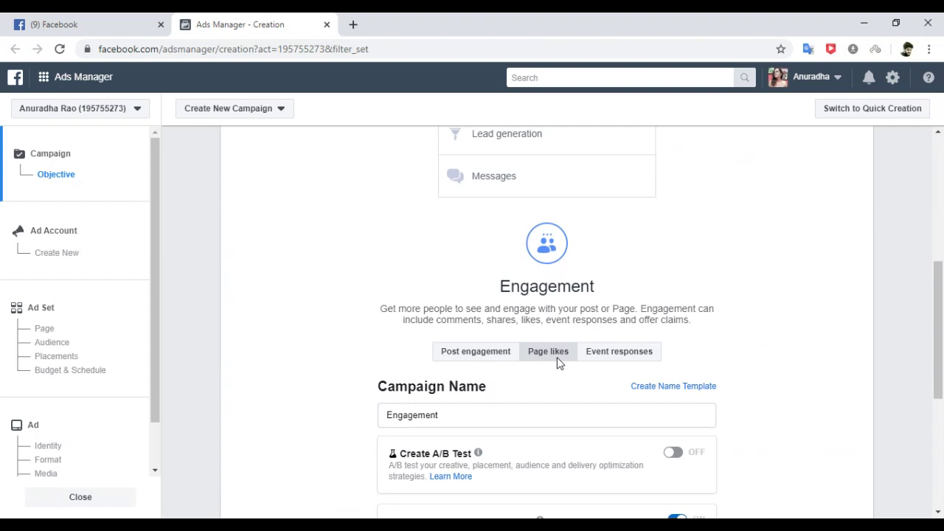
{"action": "left_click", "coordinate": [609, 359]}
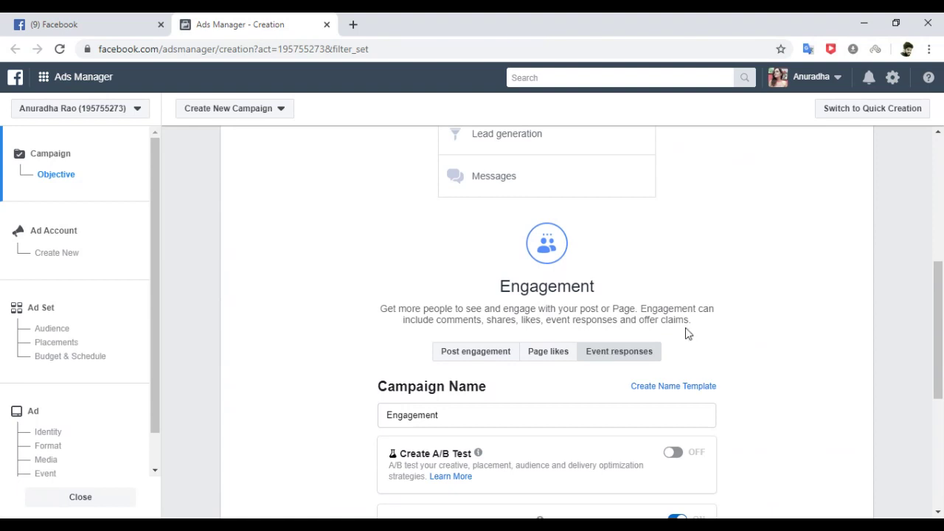
{"action": "left_click_drag", "start_coordinate": [939, 306], "coordinate": [943, 235]}
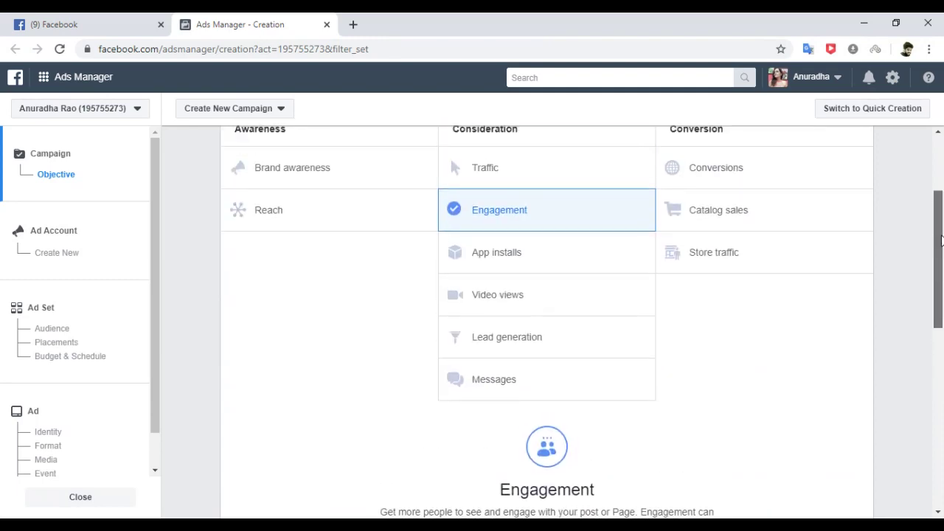
{"action": "scroll", "coordinate": [843, 268], "scroll_direction": "down", "scroll_amount": 1}
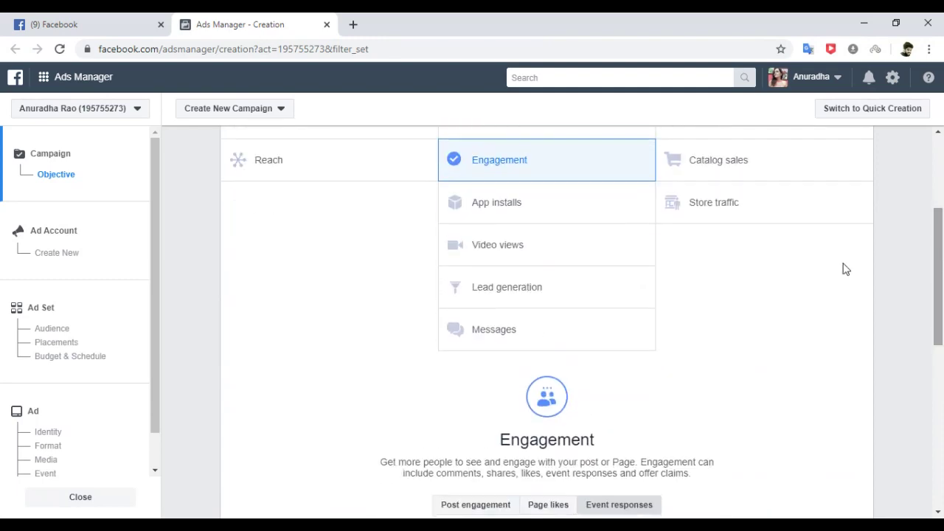
Try Video views and Lead generation objectives, then settle on Messages.
{"action": "left_click", "coordinate": [562, 252]}
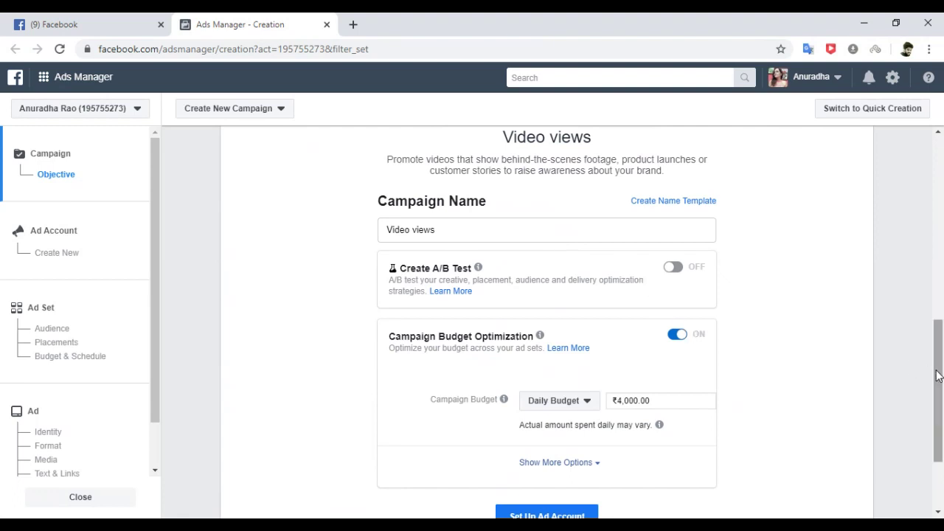
{"action": "left_click_drag", "start_coordinate": [937, 376], "coordinate": [941, 262]}
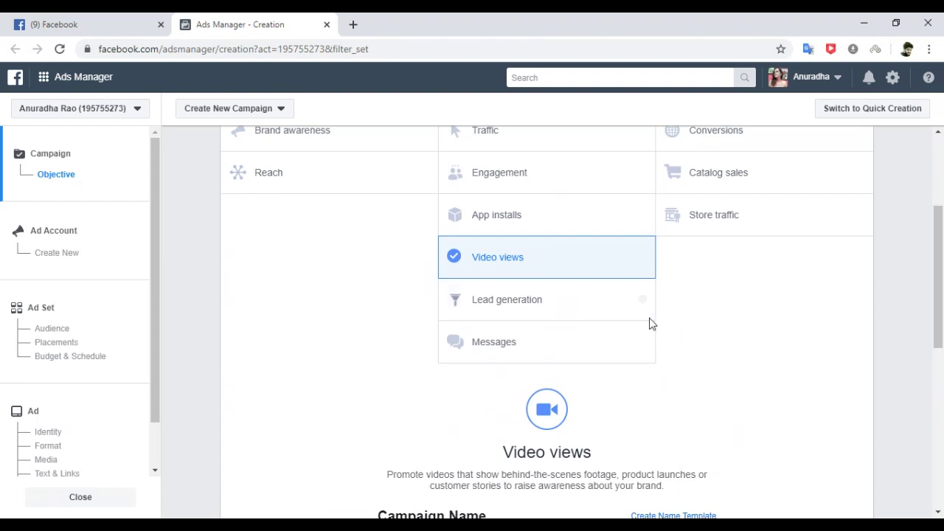
{"action": "left_click", "coordinate": [523, 305]}
{"action": "scroll", "coordinate": [523, 305], "scroll_direction": "down", "scroll_amount": 4}
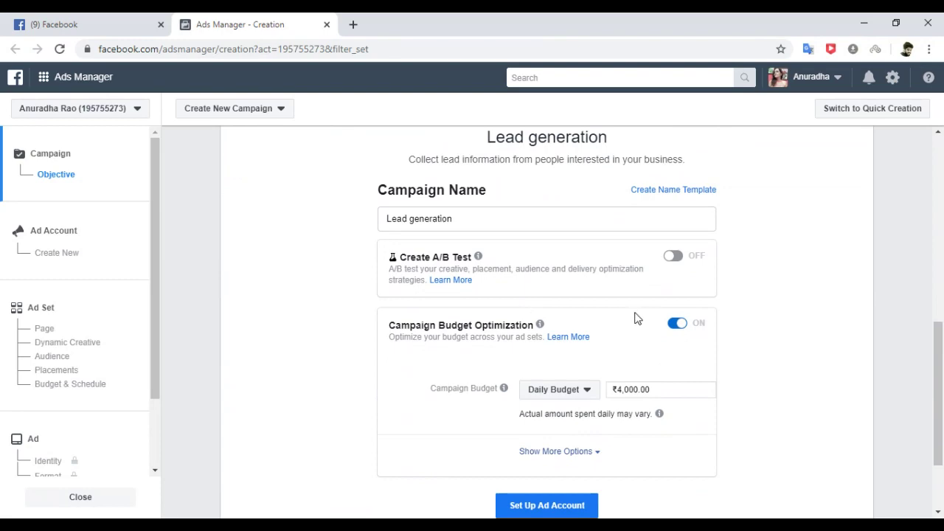
{"action": "left_click_drag", "start_coordinate": [938, 354], "coordinate": [933, 171]}
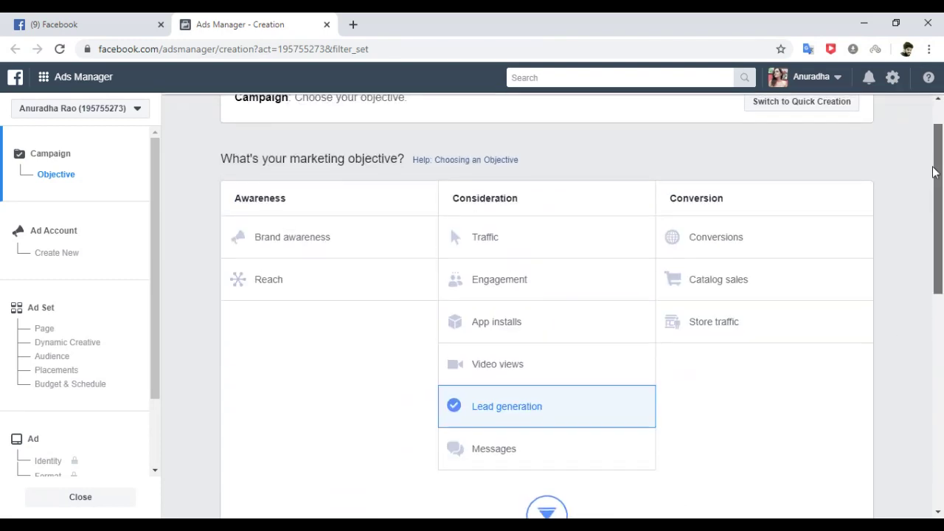
{"action": "scroll", "coordinate": [935, 192], "scroll_direction": "up", "scroll_amount": 1}
{"action": "scroll", "coordinate": [935, 222], "scroll_direction": "down", "scroll_amount": 2}
{"action": "scroll", "coordinate": [932, 230], "scroll_direction": "up", "scroll_amount": 2}
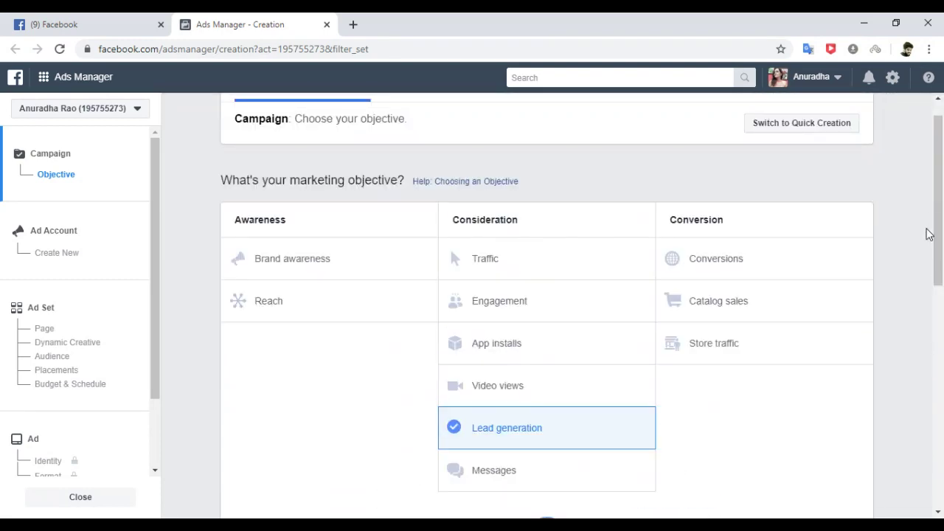
{"action": "left_click", "coordinate": [471, 478]}
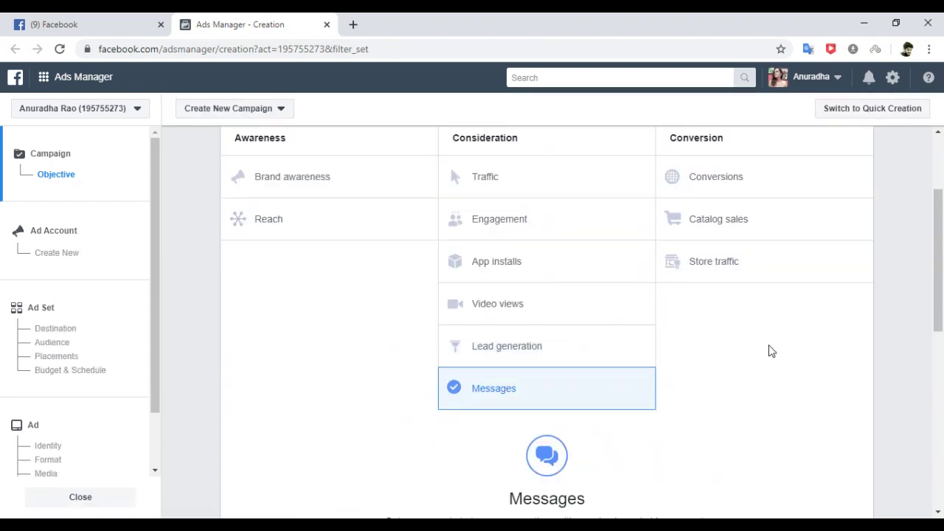
{"action": "left_click_drag", "start_coordinate": [941, 283], "coordinate": [940, 315]}
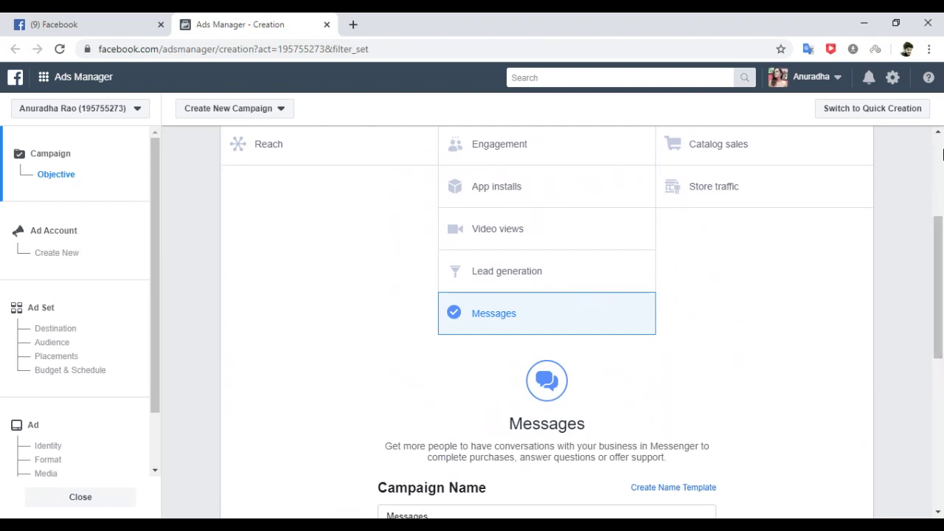
{"action": "left_click_drag", "start_coordinate": [942, 253], "coordinate": [937, 127]}
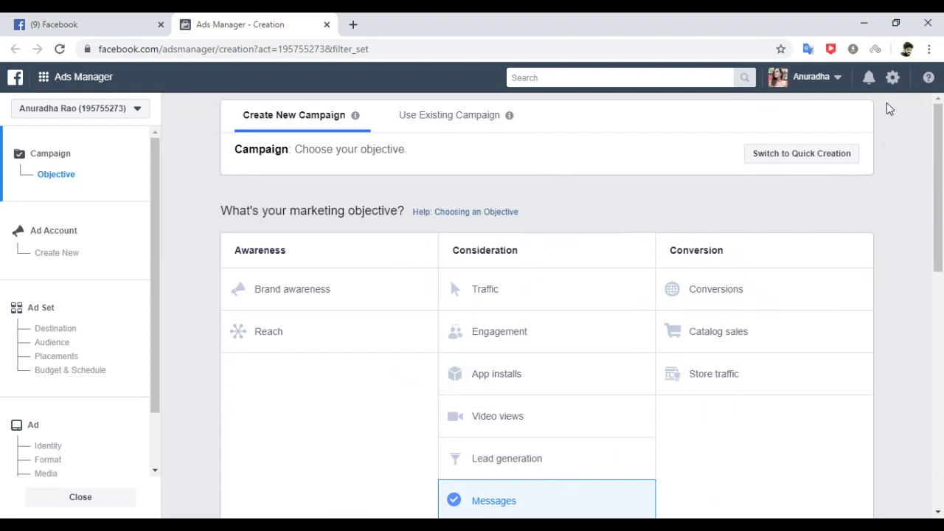
Leave the unsaved campaign for ad account settings, leaving the account name unchanged.
{"action": "left_click", "coordinate": [893, 78]}
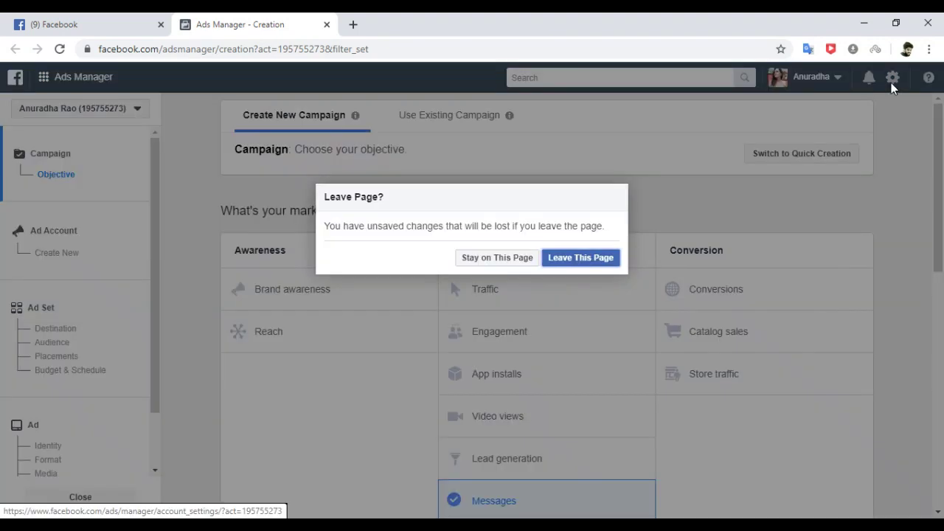
{"action": "left_click", "coordinate": [581, 260]}
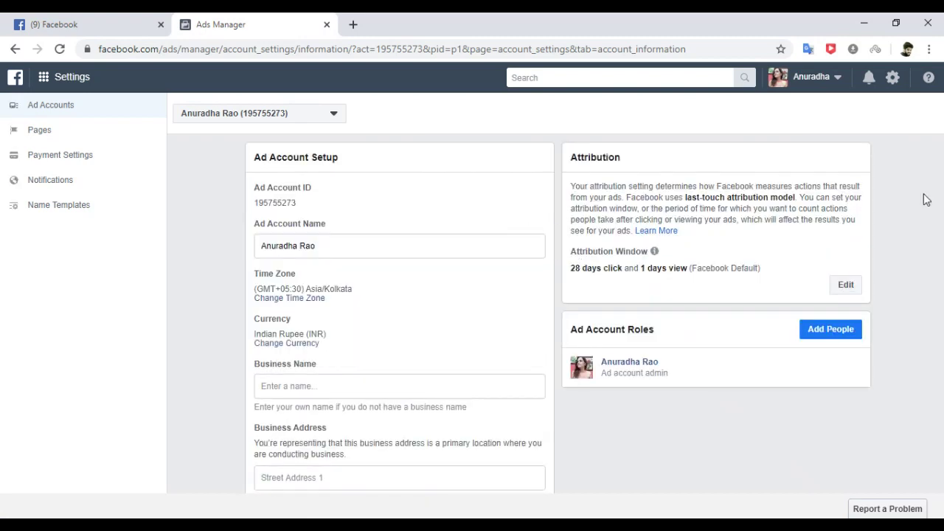
{"action": "left_click_drag", "start_coordinate": [943, 213], "coordinate": [887, 243]}
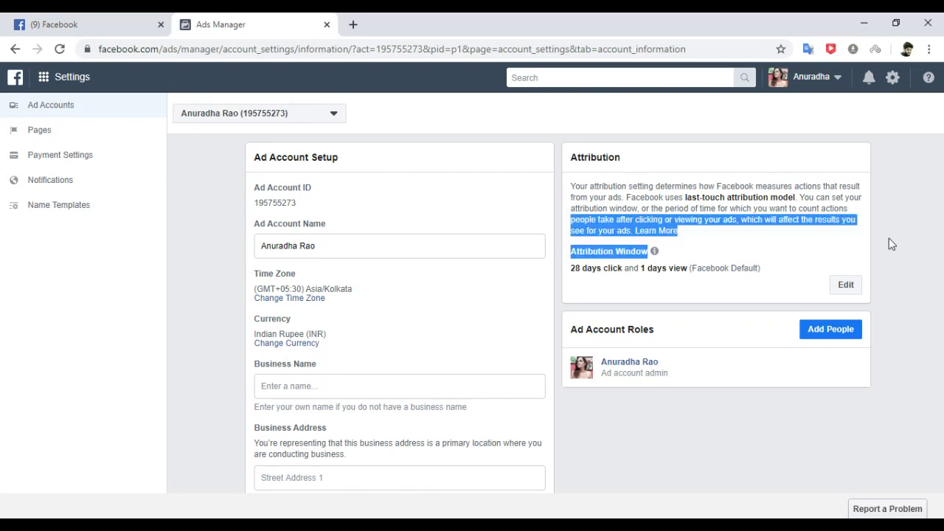
{"action": "left_click", "coordinate": [385, 241]}
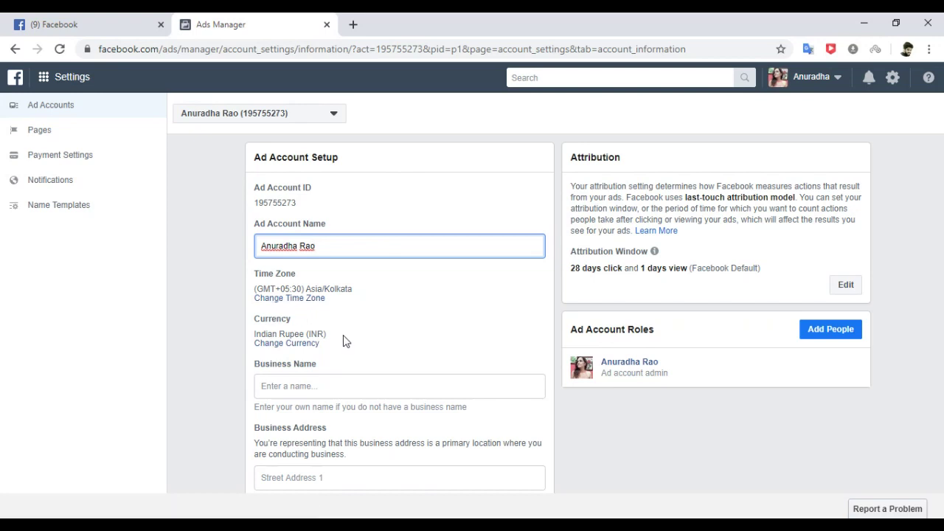
{"action": "left_click", "coordinate": [646, 500]}
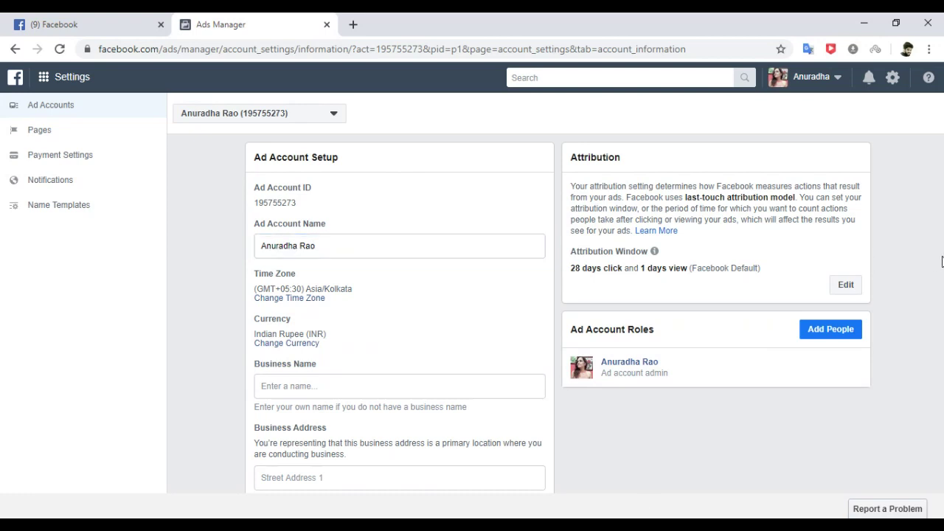
Enter the business owner's name as business name and Mumbai as the city.
{"action": "left_click_drag", "start_coordinate": [942, 263], "coordinate": [555, 329]}
{"action": "left_click", "coordinate": [557, 293]}
{"action": "scroll", "coordinate": [558, 293], "scroll_direction": "down", "scroll_amount": 2}
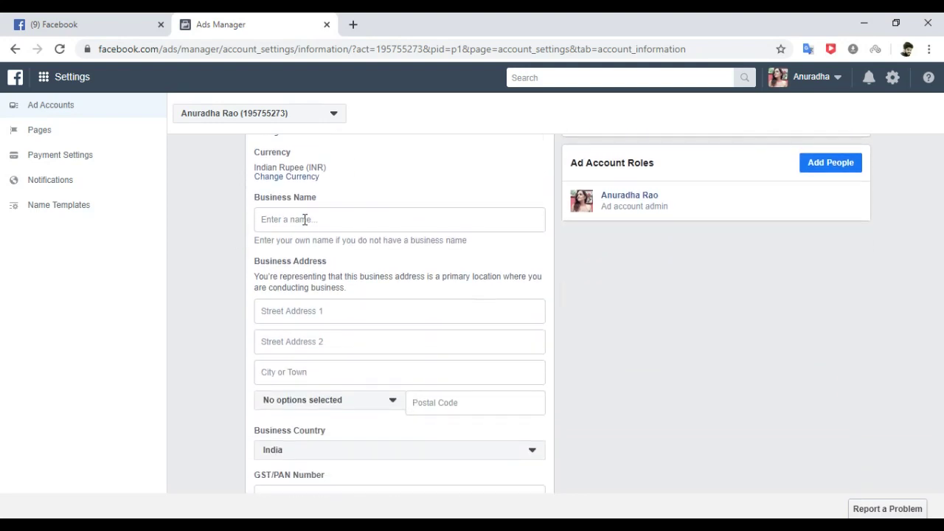
{"action": "left_click", "coordinate": [306, 219]}
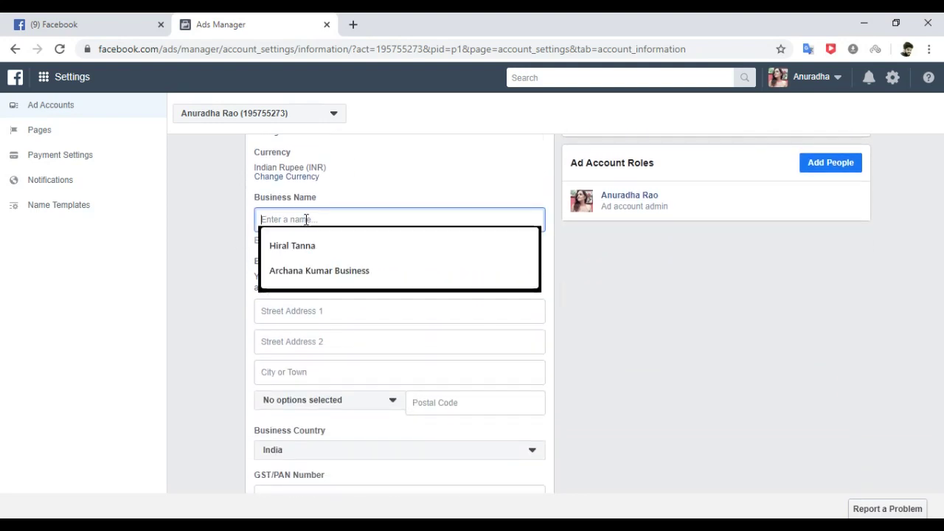
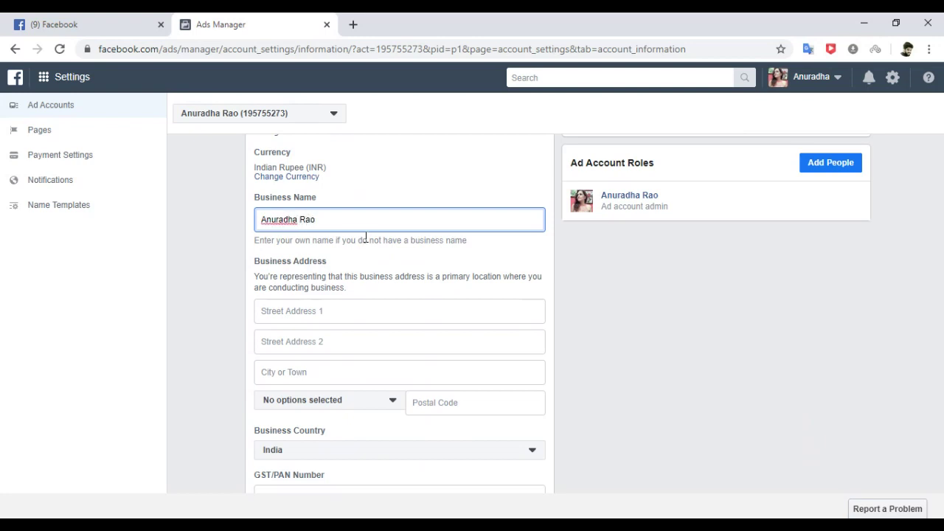
{"action": "left_click", "coordinate": [718, 332]}
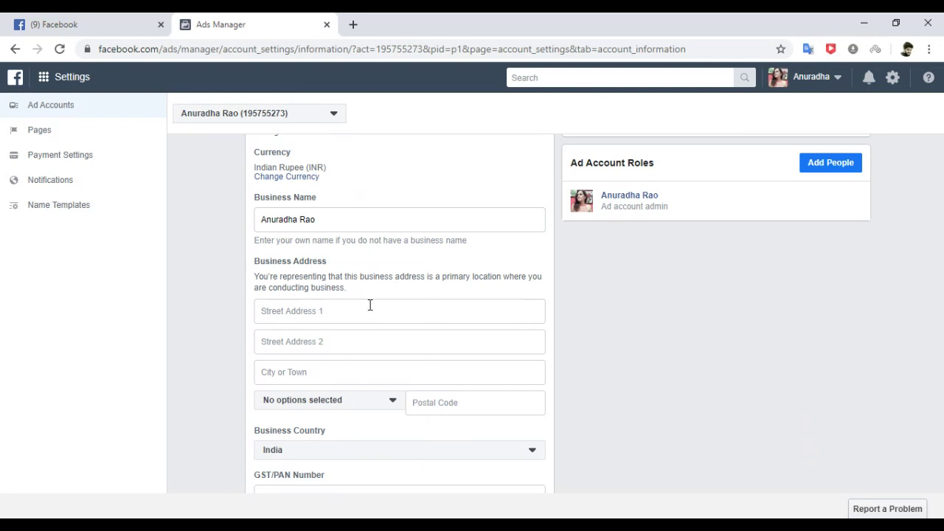
{"action": "left_click", "coordinate": [329, 371]}
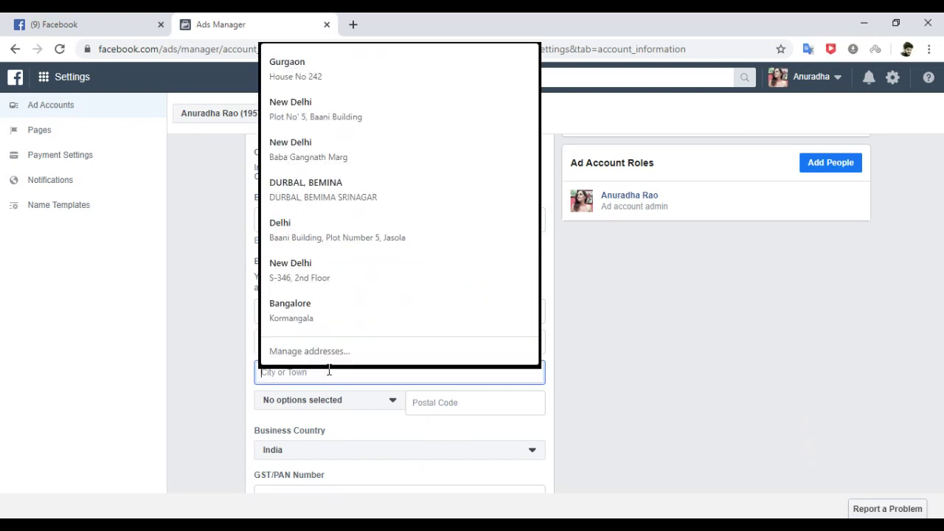
{"action": "type", "text": "Mumbai"}
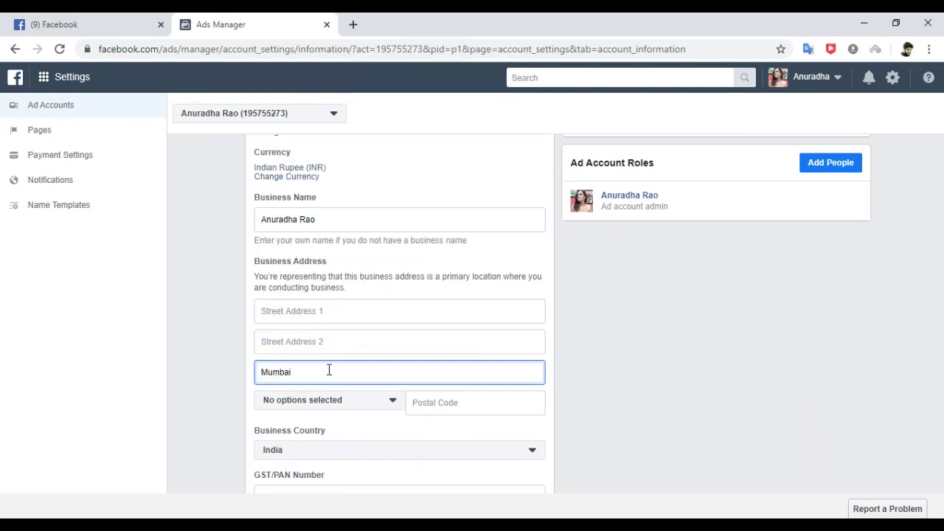
Pick Maharashtra as the business state, leaving postal code and GST/PAN Number blank.
{"action": "left_click", "coordinate": [320, 405]}
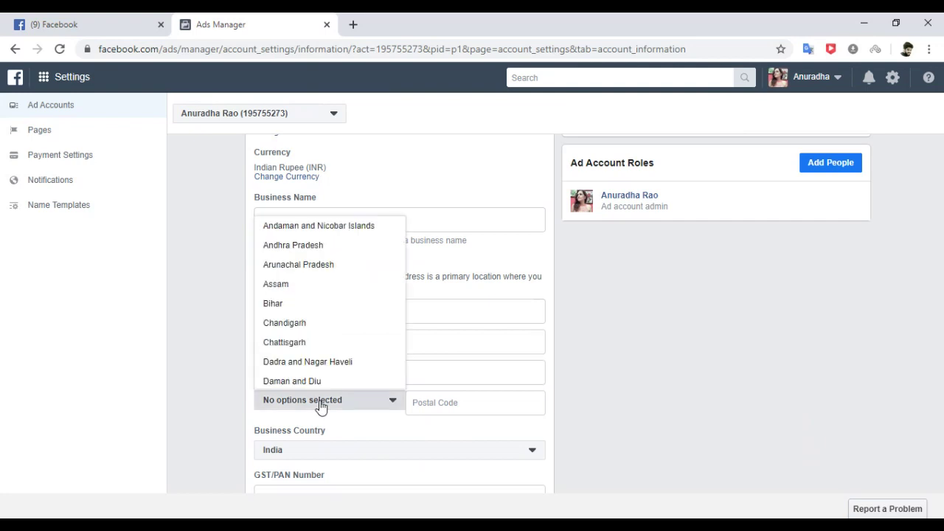
{"action": "left_click", "coordinate": [388, 405]}
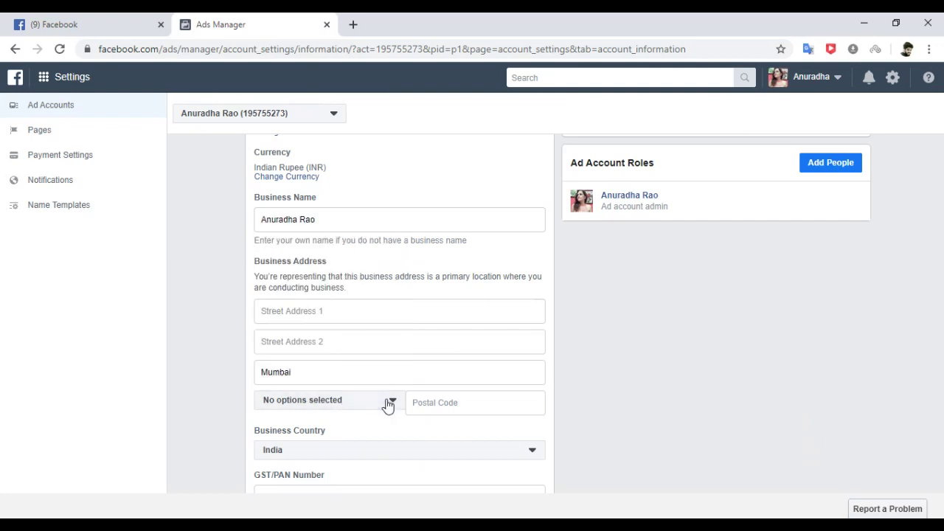
{"action": "left_click", "coordinate": [388, 405]}
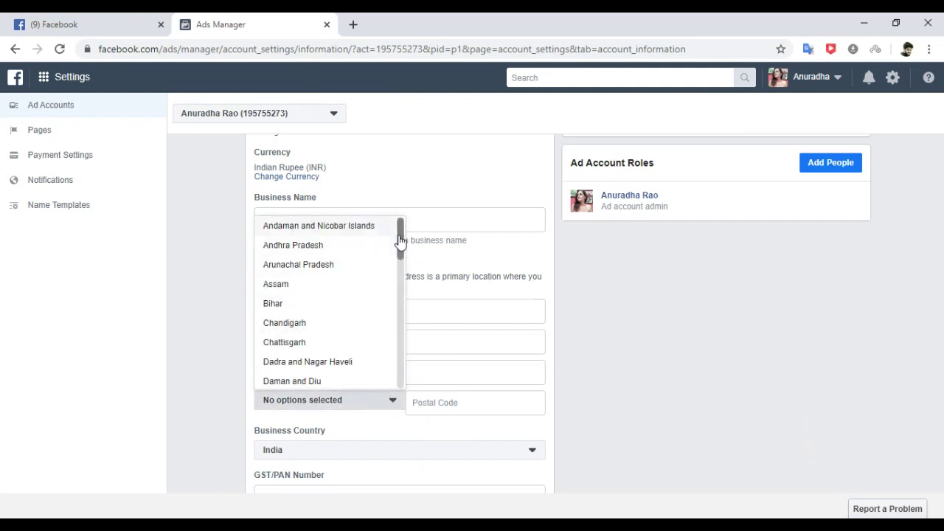
{"action": "left_click_drag", "start_coordinate": [400, 227], "coordinate": [399, 312]}
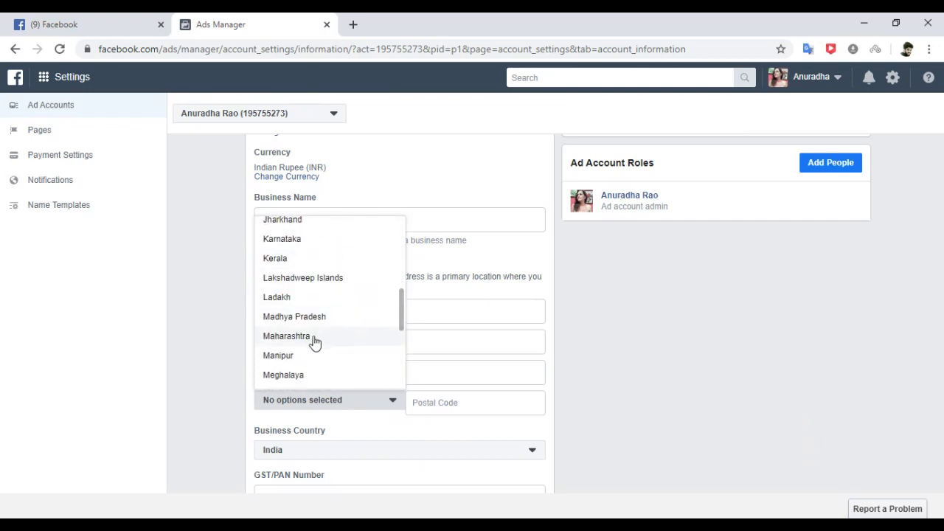
{"action": "left_click", "coordinate": [316, 336]}
{"action": "left_click", "coordinate": [443, 402]}
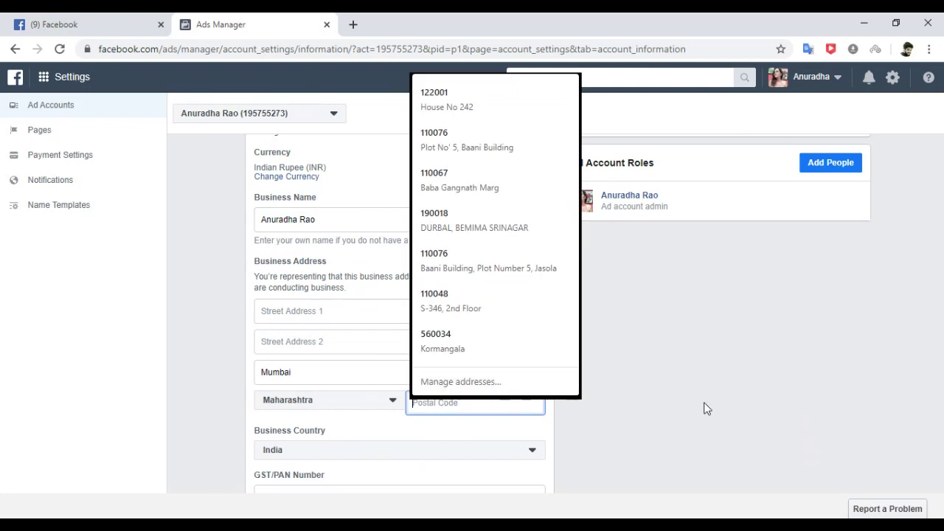
{"action": "left_click", "coordinate": [886, 364]}
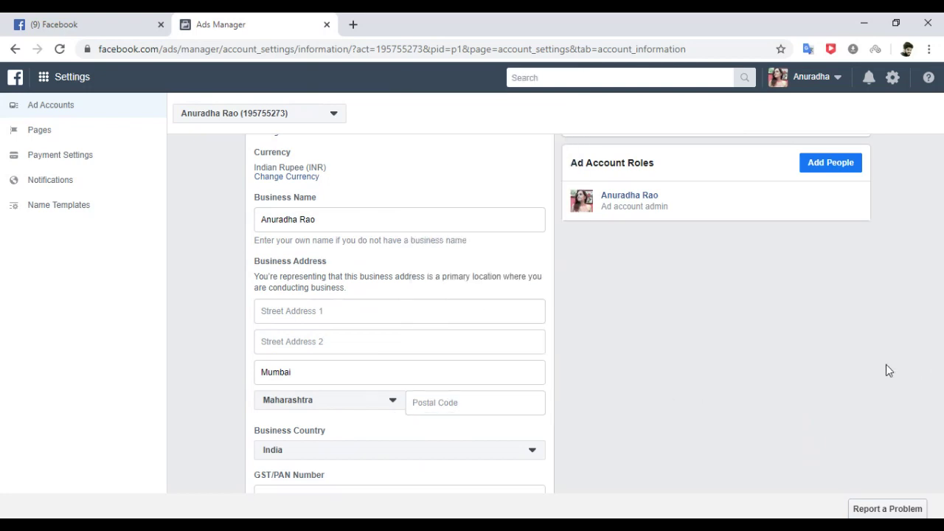
{"action": "scroll", "coordinate": [786, 376], "scroll_direction": "down", "scroll_amount": 2}
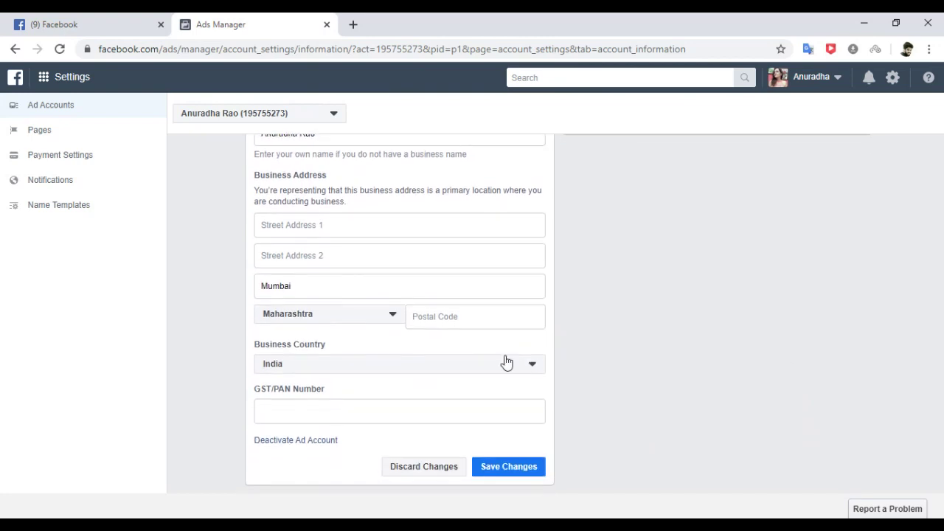
{"action": "left_click", "coordinate": [311, 410]}
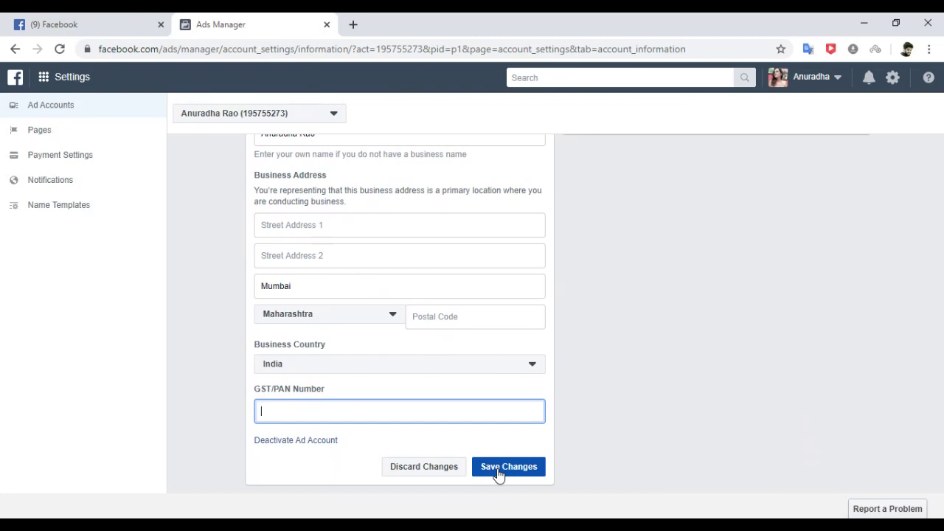
Leave the page for Payment Settings and begin adding a payment method.
{"action": "left_click", "coordinate": [87, 158]}
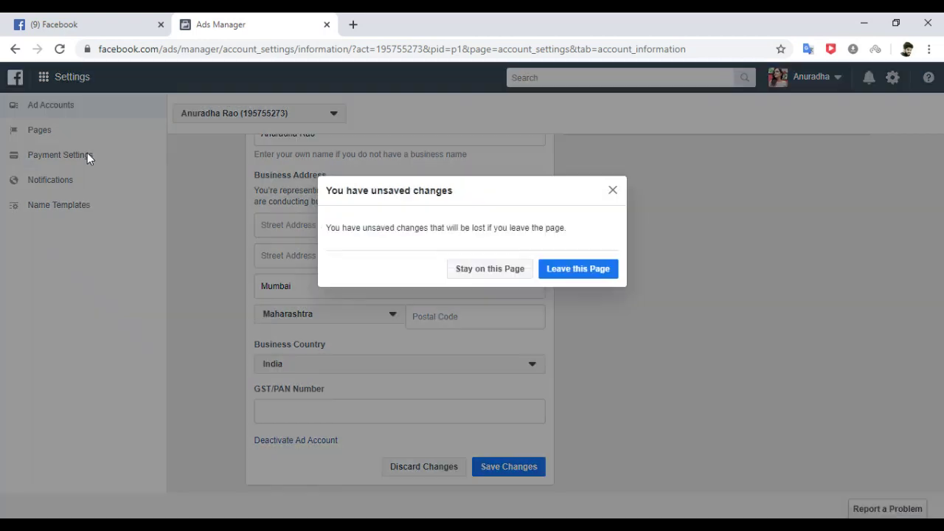
{"action": "left_click", "coordinate": [593, 269]}
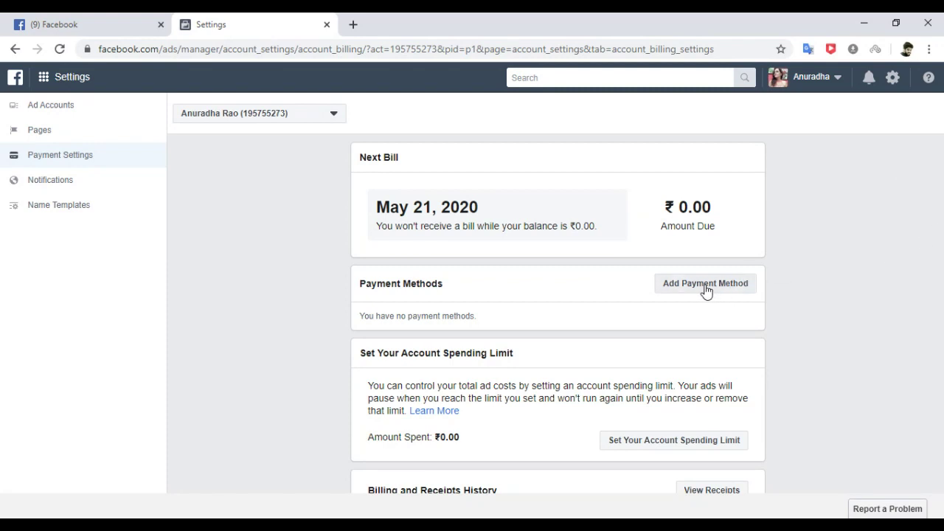
{"action": "left_click", "coordinate": [705, 291]}
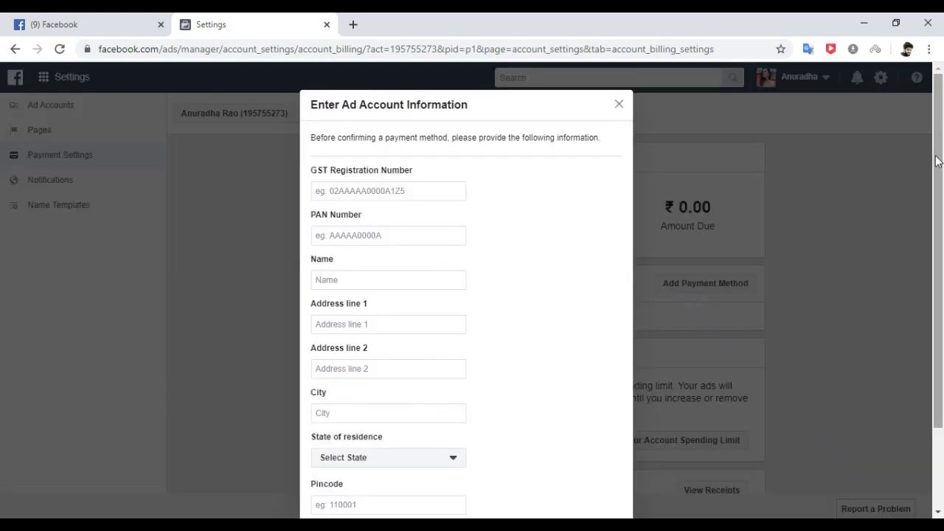
{"action": "left_click_drag", "start_coordinate": [939, 163], "coordinate": [940, 238]}
Enter the account holder's full name in the billing form, correcting its capitalisation.
{"action": "left_click", "coordinate": [408, 178]}
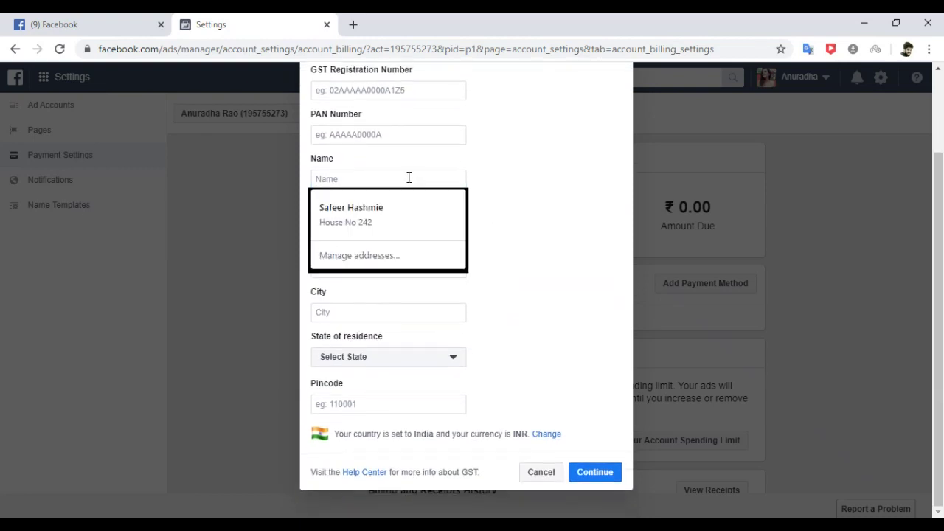
{"action": "type", "text": "ANURADHA"}
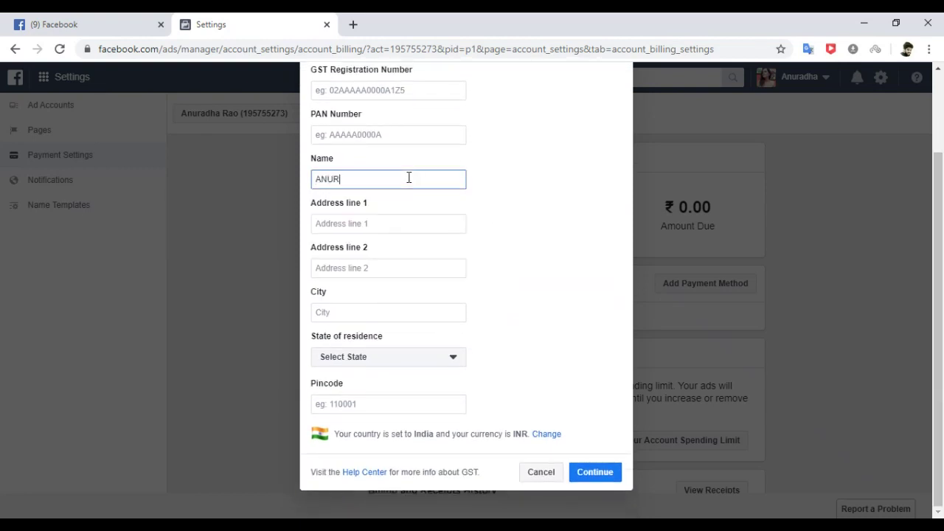
{"action": "key", "text": "BackSpace"}
{"action": "key", "text": "BackSpace"}
{"action": "key", "text": "BackSpace"}
{"action": "key", "text": "BackSpace"}
{"action": "key", "text": "BackSpace"}
{"action": "key", "text": "BackSpace"}
{"action": "key", "text": "BackSpace"}
{"action": "key", "text": "BackSpace"}
{"action": "left_click", "coordinate": [397, 223]}
{"action": "left_click", "coordinate": [588, 291]}
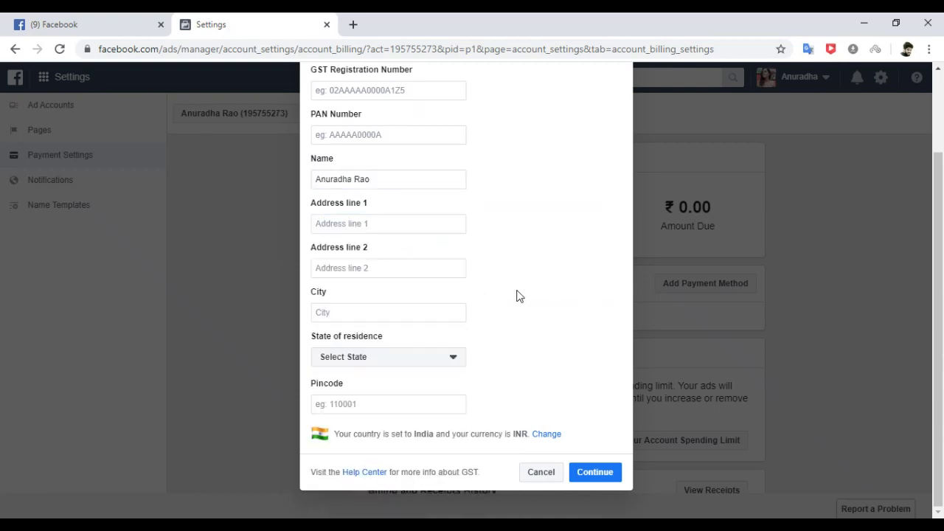
Set the state of residence to Maharashtra and the city to Mumbai.
{"action": "left_click", "coordinate": [453, 359]}
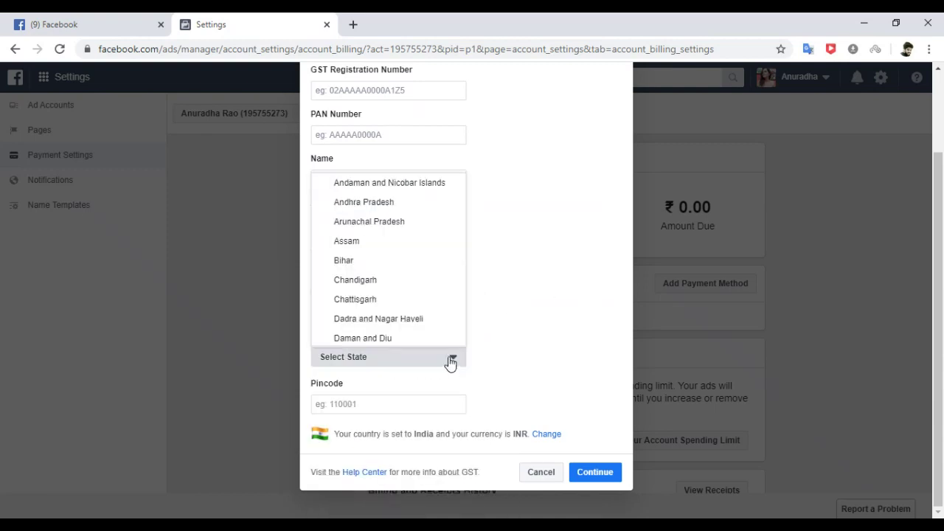
{"action": "left_click_drag", "start_coordinate": [465, 198], "coordinate": [457, 279]}
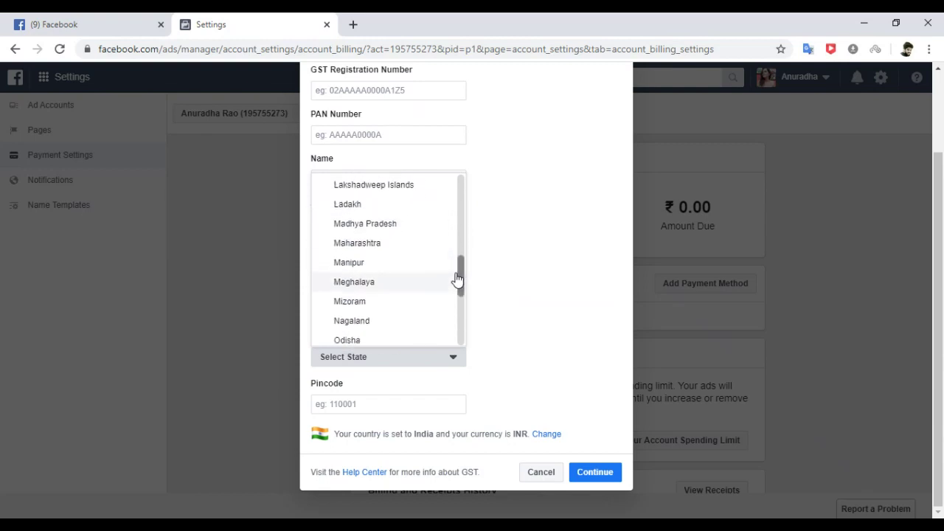
{"action": "left_click", "coordinate": [398, 248]}
{"action": "left_click", "coordinate": [380, 310]}
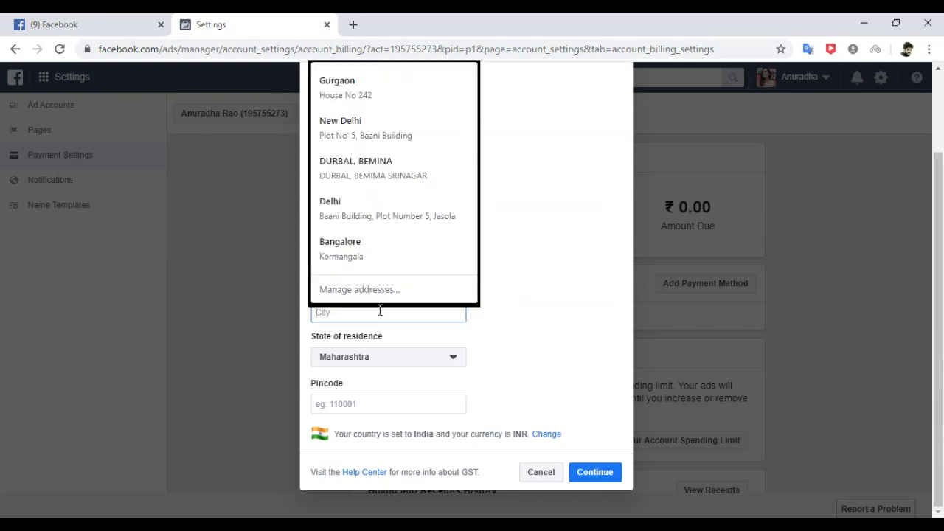
{"action": "type", "text": "Mumbai"}
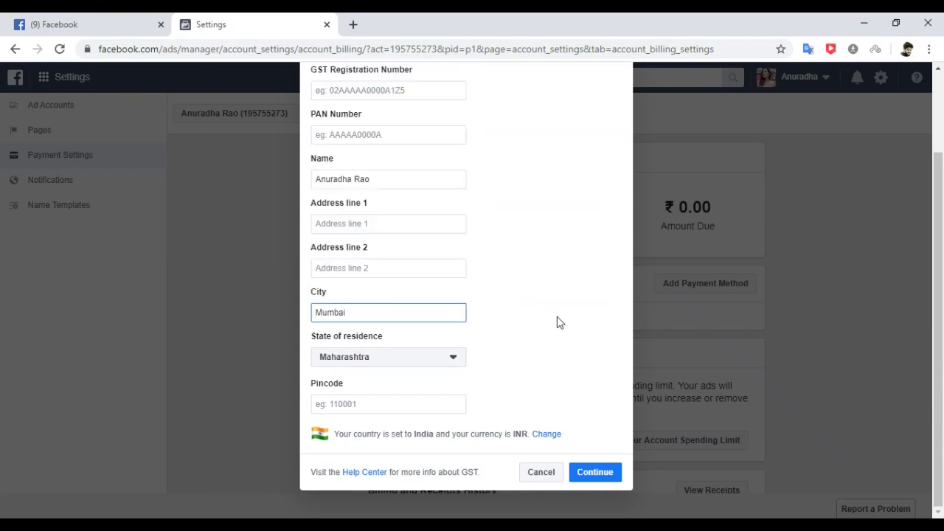
{"action": "left_click", "coordinate": [557, 318]}
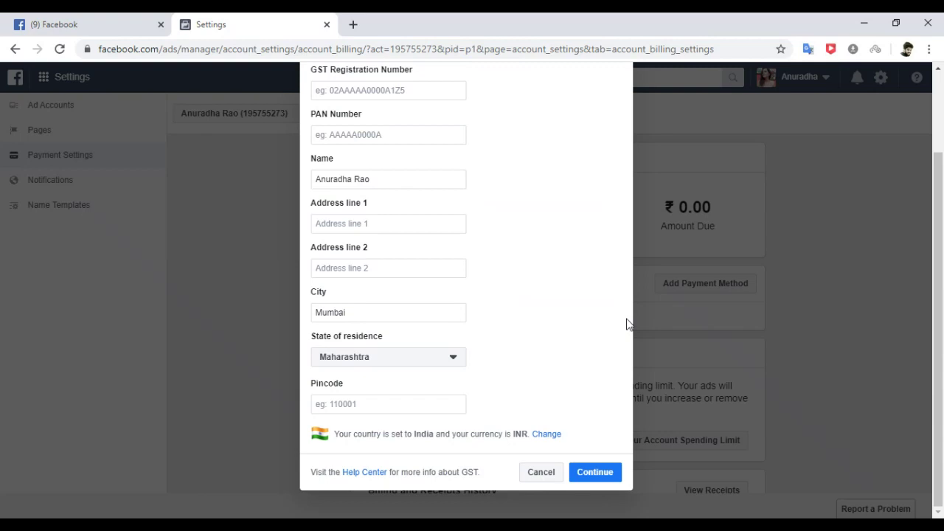
Search Google for 'mumbai pin codes' in a new tab, then return to the form.
{"action": "left_click", "coordinate": [354, 26]}
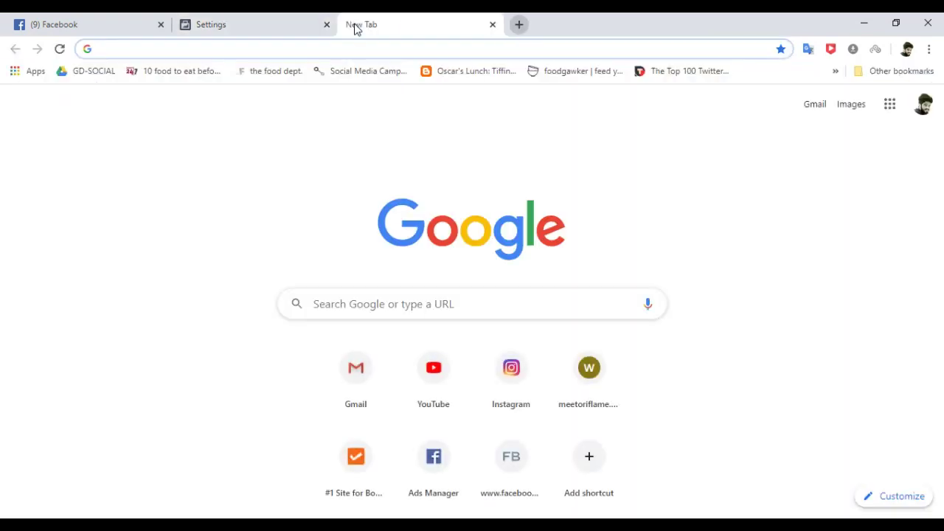
{"action": "type", "text": "mumbai "}
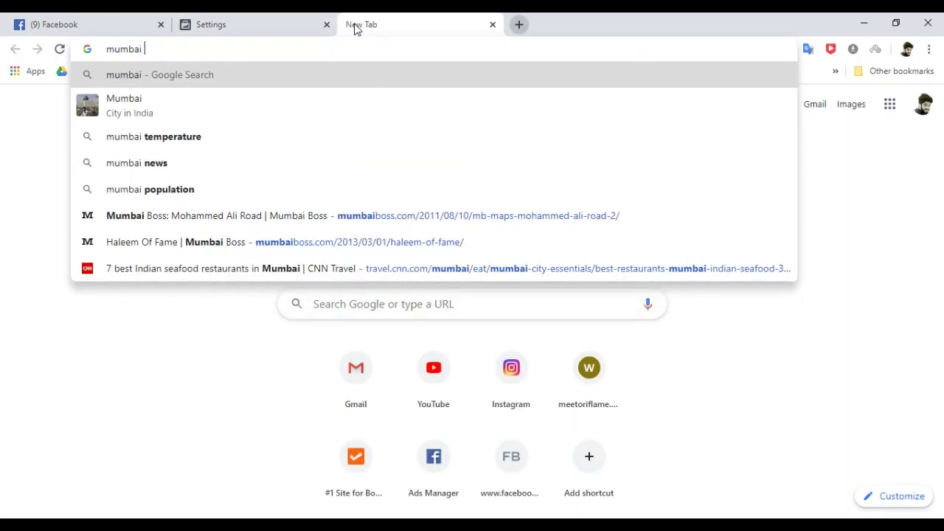
{"action": "type", "text": "pin codes"}
{"action": "key", "text": "Return"}
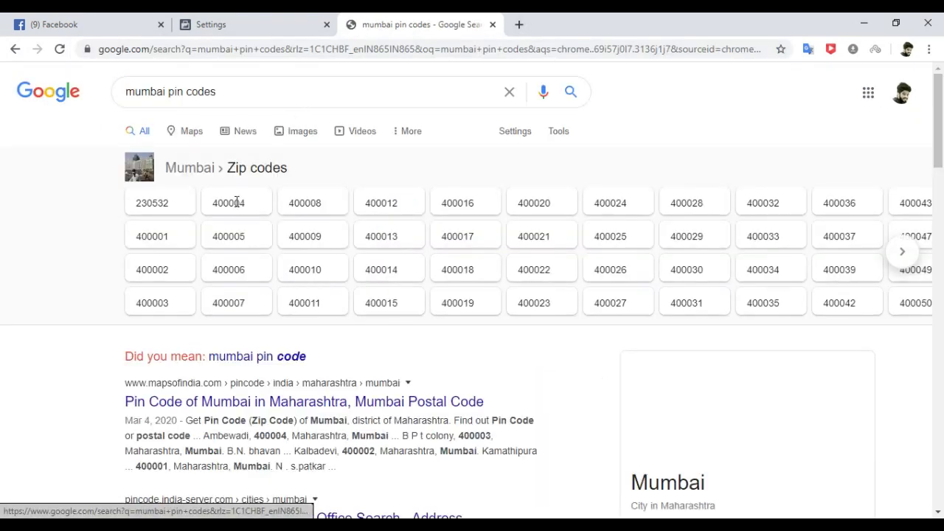
{"action": "left_click", "coordinate": [227, 20]}
Enter a Mumbai pin code and submit the ad account information.
{"action": "left_click", "coordinate": [357, 405]}
{"action": "type", "text": "23"}
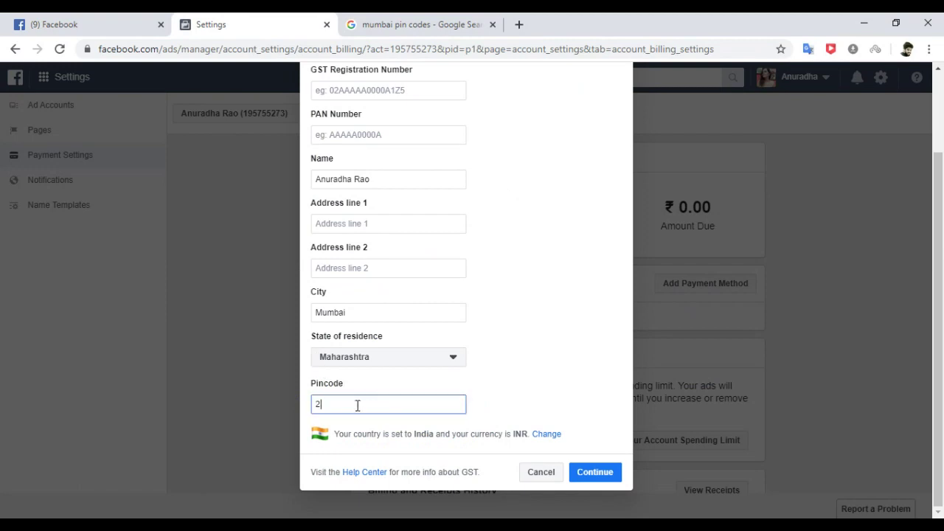
{"action": "type", "text": "0532"}
{"action": "left_click", "coordinate": [585, 476]}
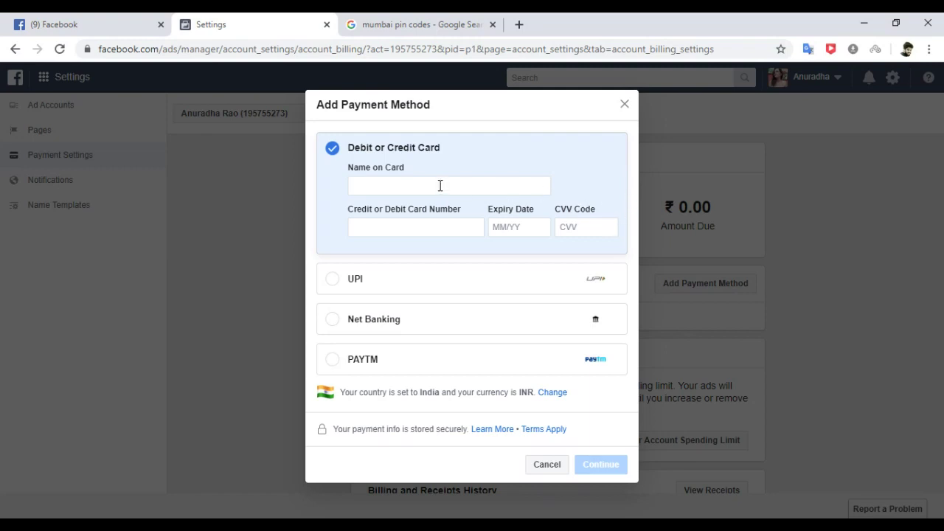
Compare UPI and Net Banking, continue with PAYTM, then cancel without adding a payment method.
{"action": "left_click", "coordinate": [333, 280]}
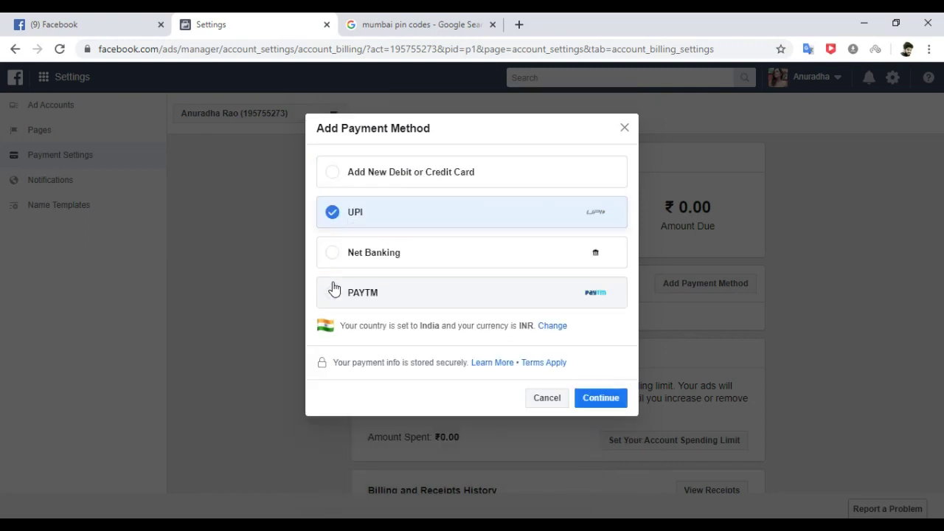
{"action": "left_click", "coordinate": [334, 252]}
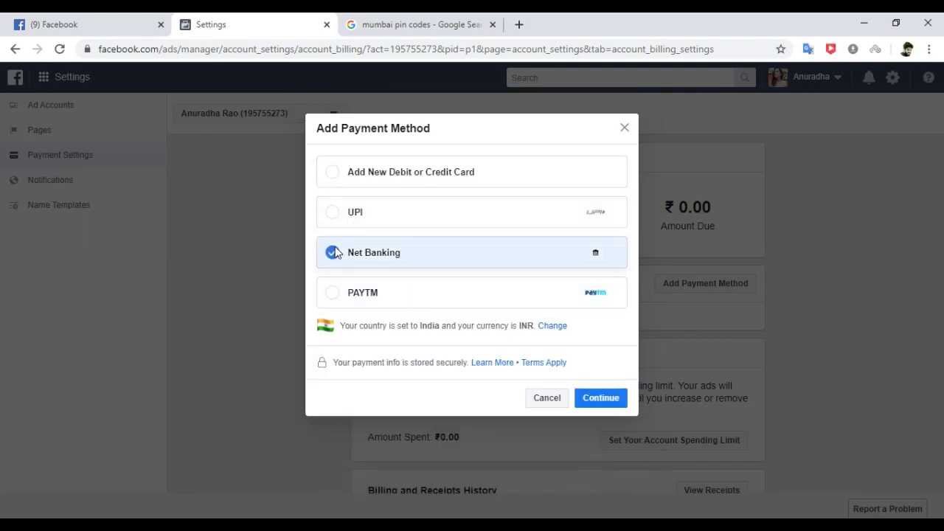
{"action": "left_click", "coordinate": [334, 296]}
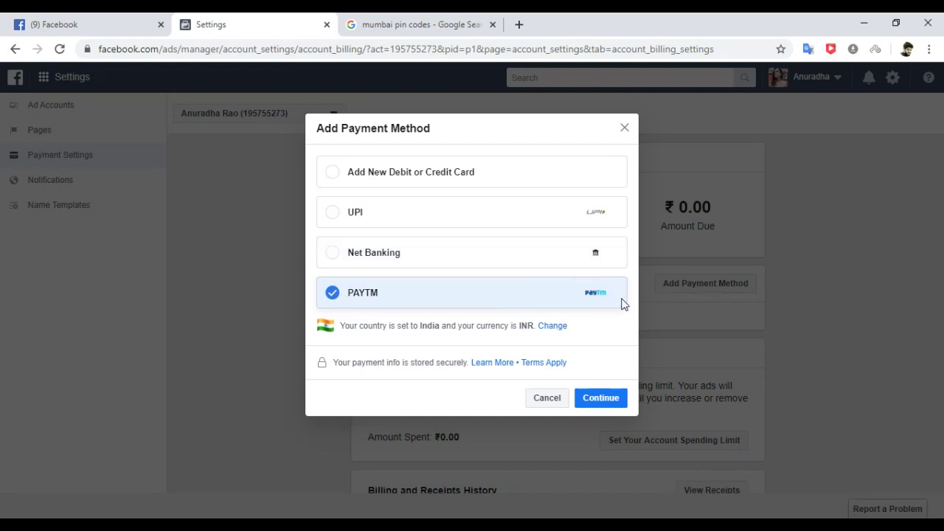
{"action": "left_click", "coordinate": [598, 402]}
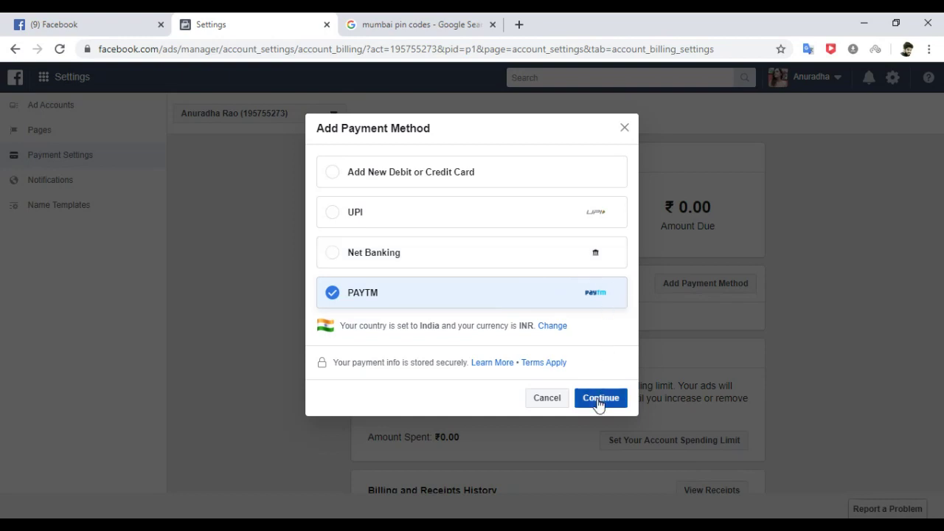
{"action": "left_click", "coordinate": [545, 400]}
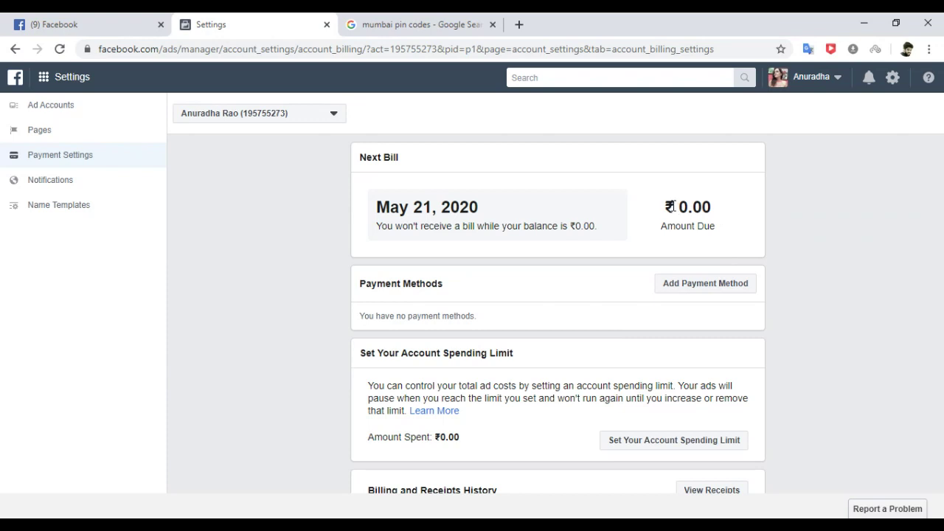
{"action": "left_click_drag", "start_coordinate": [675, 206], "coordinate": [735, 209]}
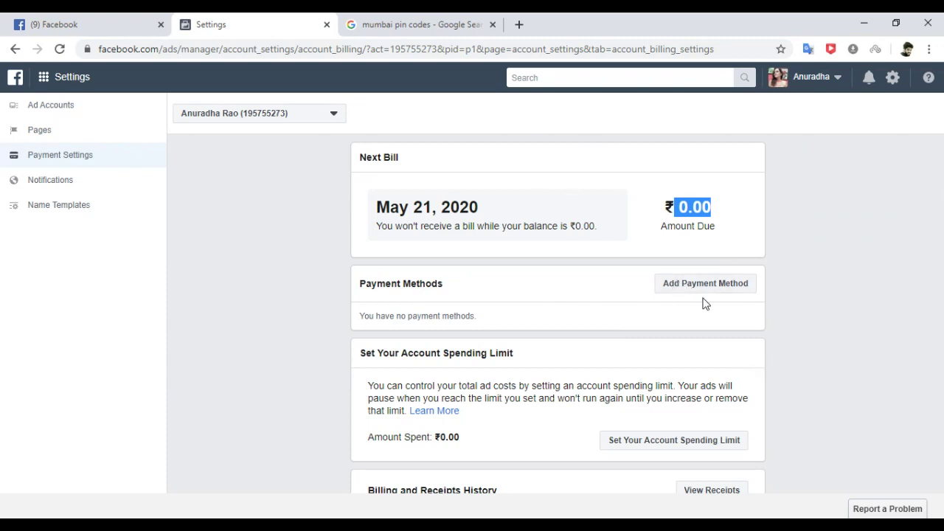
{"action": "left_click", "coordinate": [666, 208]}
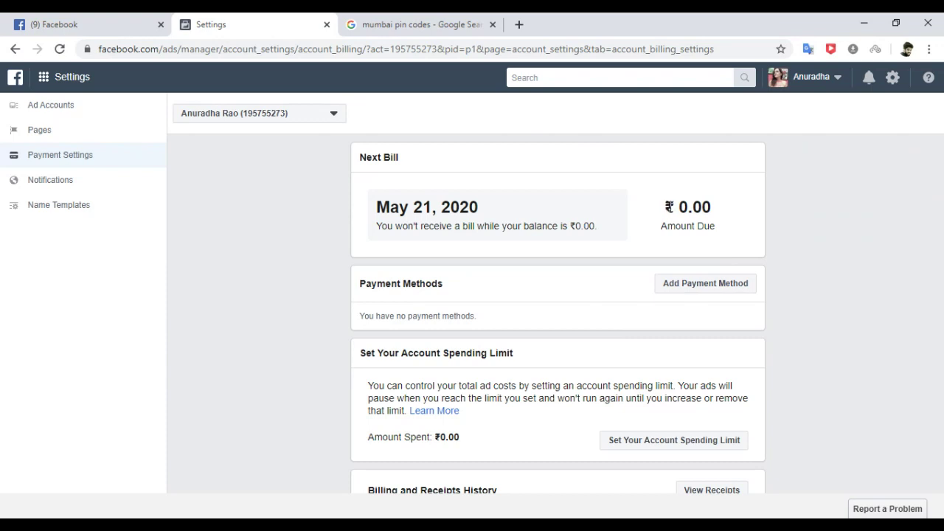
{"action": "left_click_drag", "start_coordinate": [665, 207], "coordinate": [719, 214]}
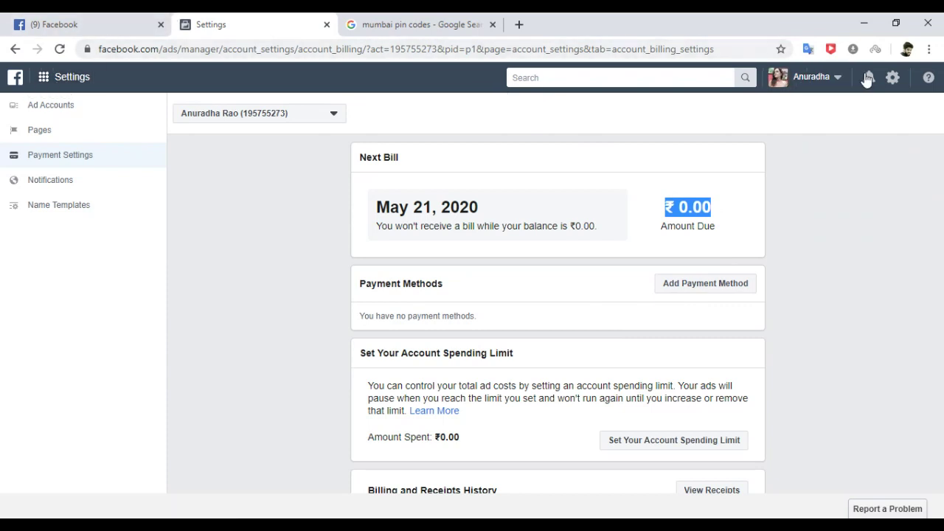
Close the ad account settings and search tabs, then start a new Facebook ad.
{"action": "left_click", "coordinate": [327, 25]}
{"action": "left_click", "coordinate": [326, 25]}
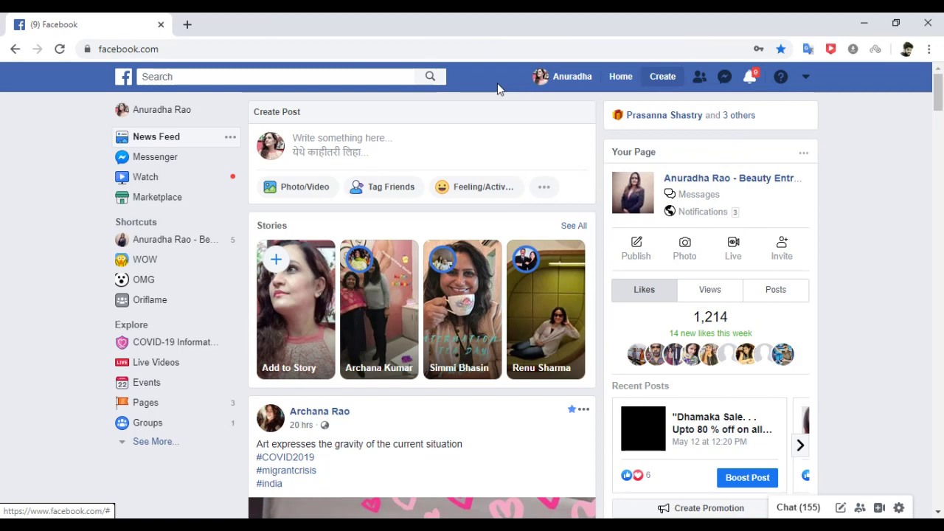
{"action": "left_click", "coordinate": [659, 78]}
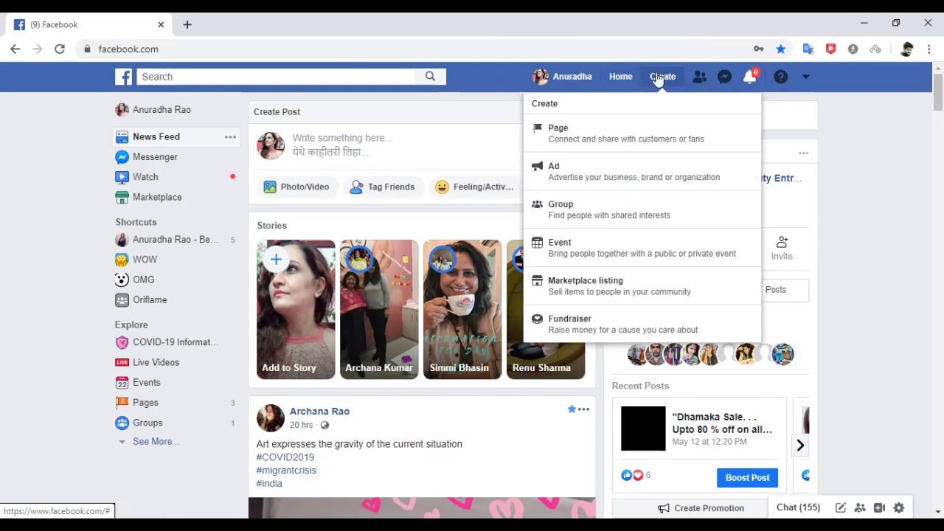
{"action": "left_click", "coordinate": [569, 172]}
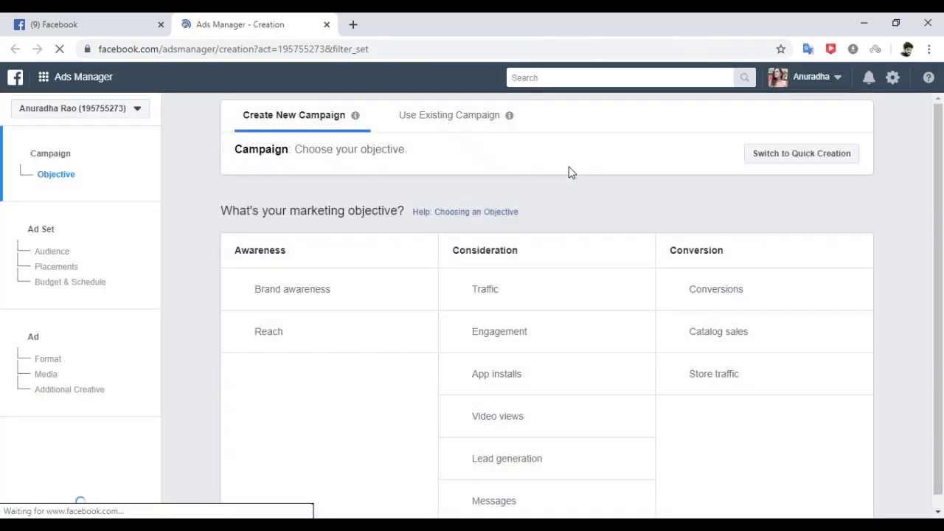
Choose Lead generation as the campaign objective and open a blank browser tab.
{"action": "scroll", "coordinate": [941, 256], "scroll_direction": "down", "scroll_amount": 1}
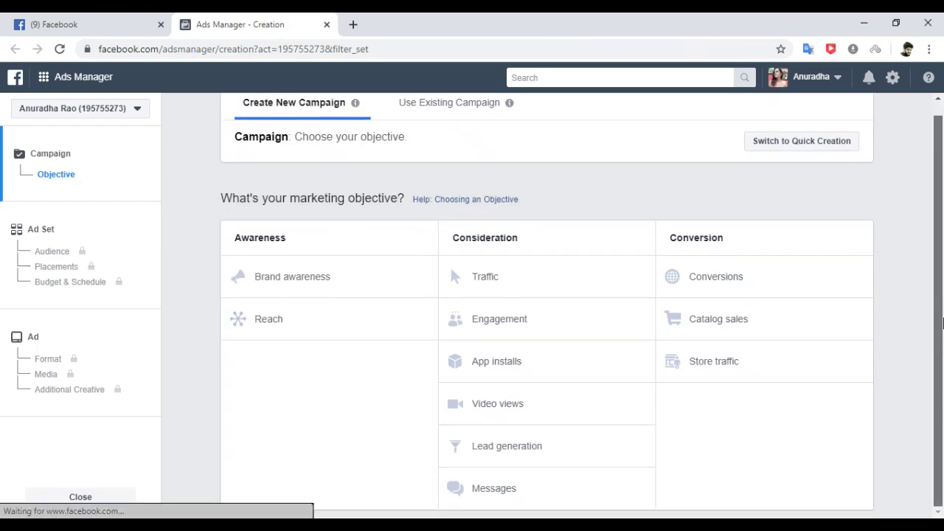
{"action": "left_click", "coordinate": [524, 449]}
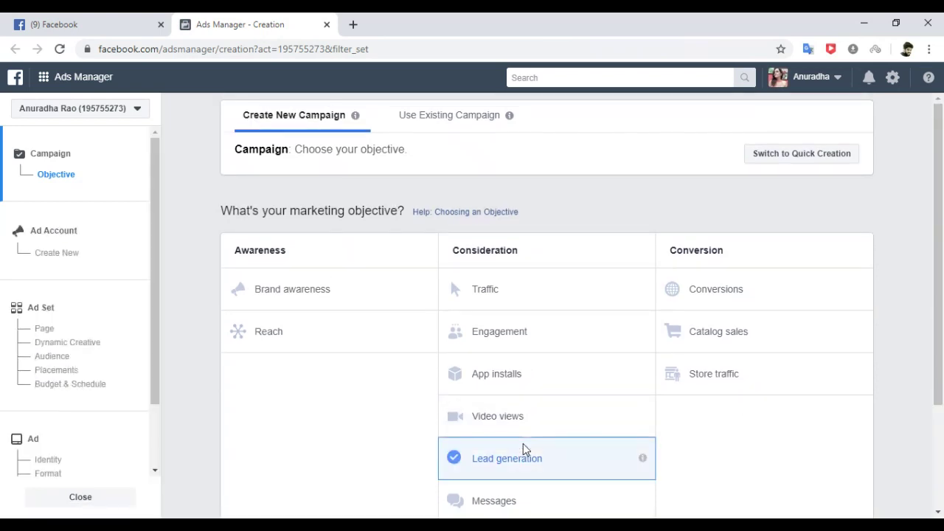
{"action": "scroll", "coordinate": [941, 263], "scroll_direction": "down", "scroll_amount": 1}
{"action": "left_click_drag", "start_coordinate": [941, 263], "coordinate": [941, 330]}
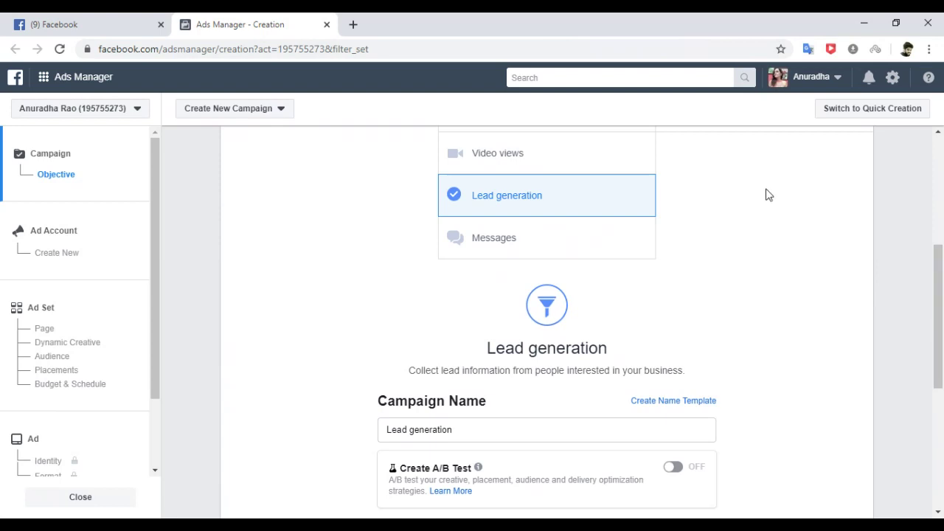
{"action": "left_click", "coordinate": [353, 25]}
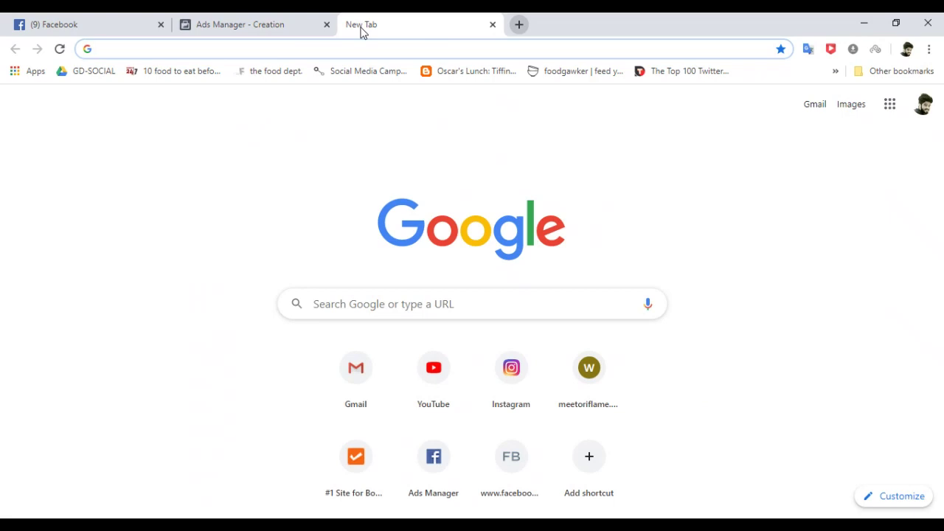
Go to canva.com and start a new blank Facebook Ad design.
{"action": "type", "text": "canva.com"}
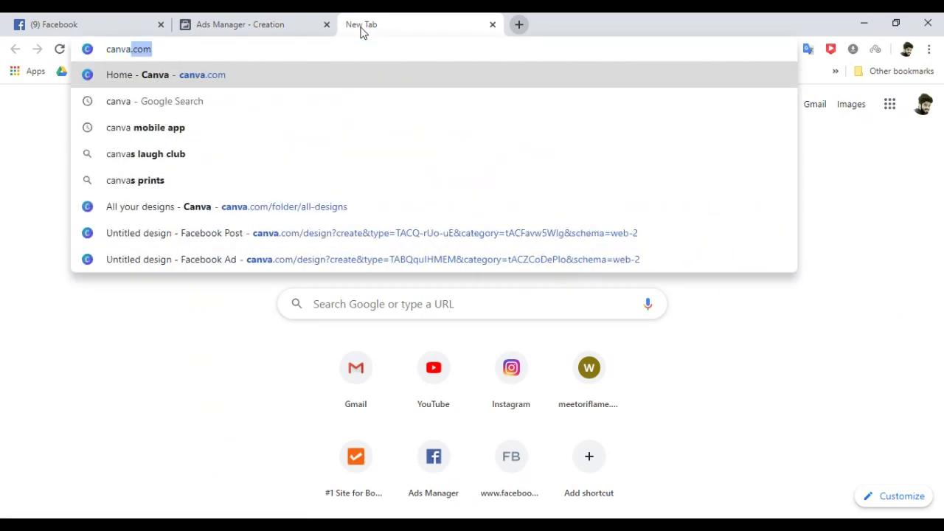
{"action": "left_click", "coordinate": [304, 82]}
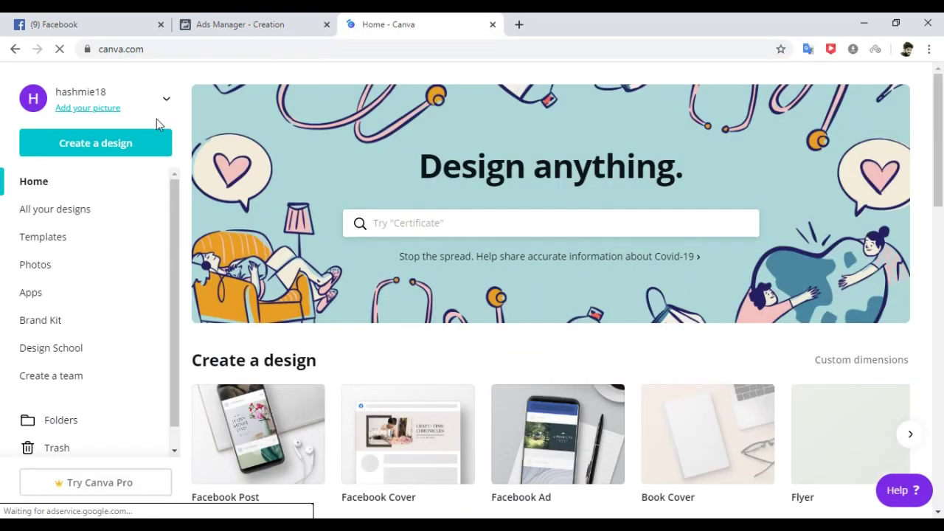
{"action": "left_click", "coordinate": [113, 148]}
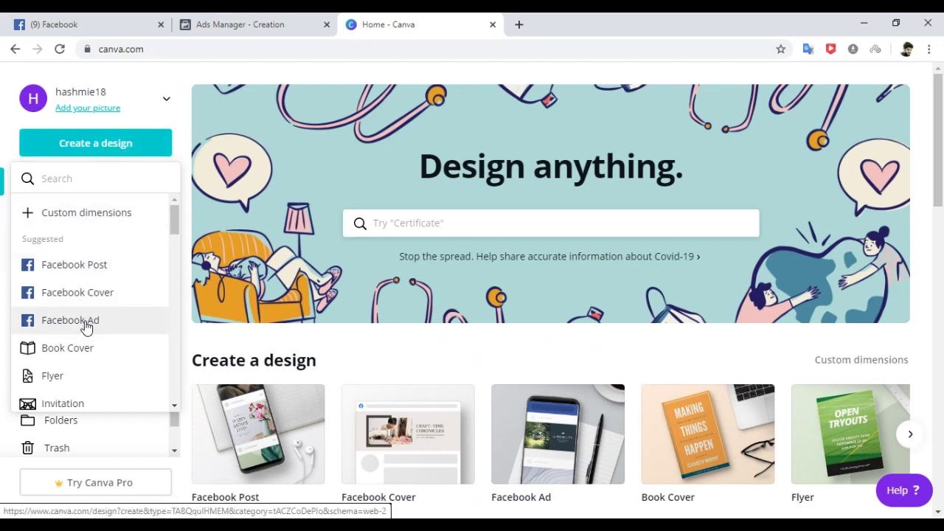
{"action": "left_click", "coordinate": [70, 320]}
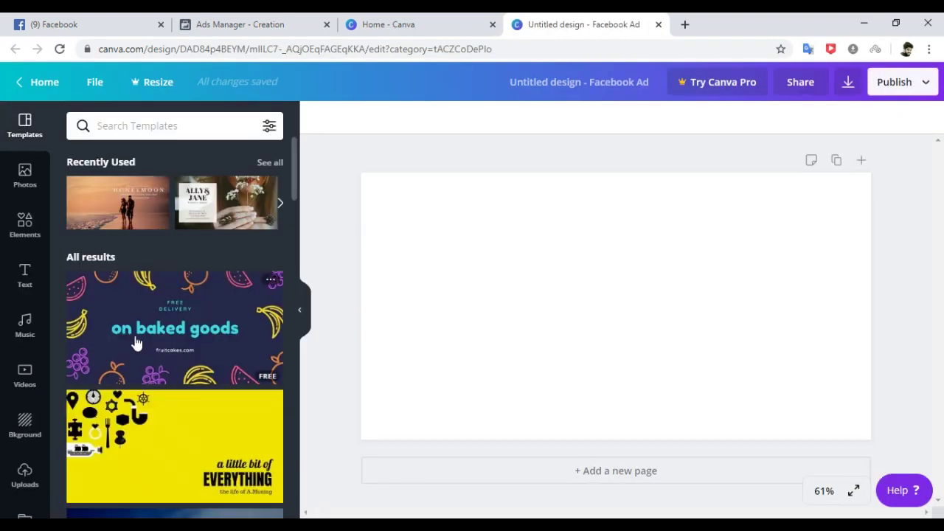
{"action": "left_click_drag", "start_coordinate": [292, 156], "coordinate": [288, 478]}
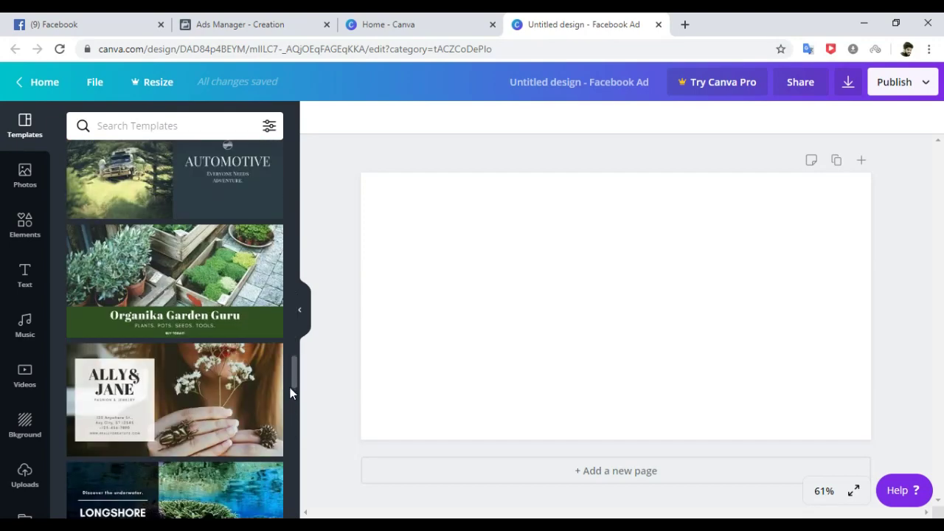
{"action": "left_click_drag", "start_coordinate": [293, 369], "coordinate": [295, 495]}
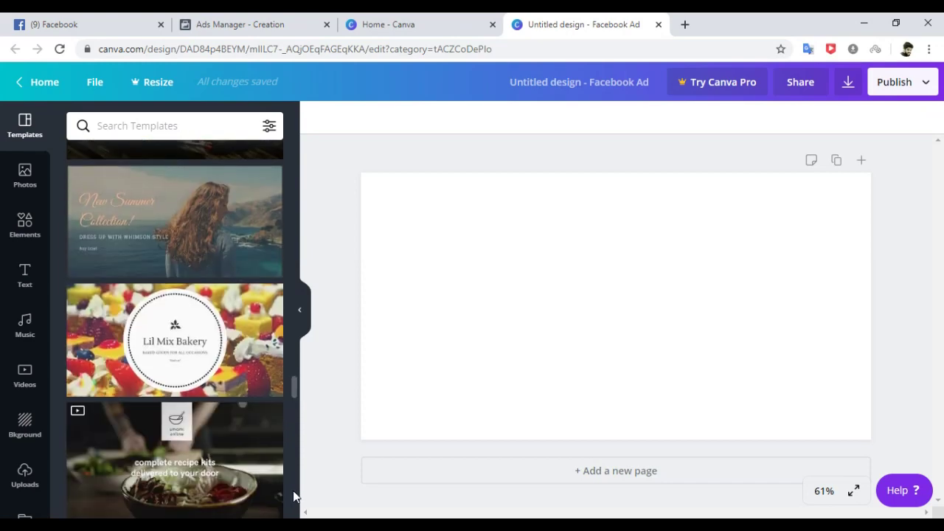
{"action": "scroll", "coordinate": [293, 491], "scroll_direction": "down", "scroll_amount": 6}
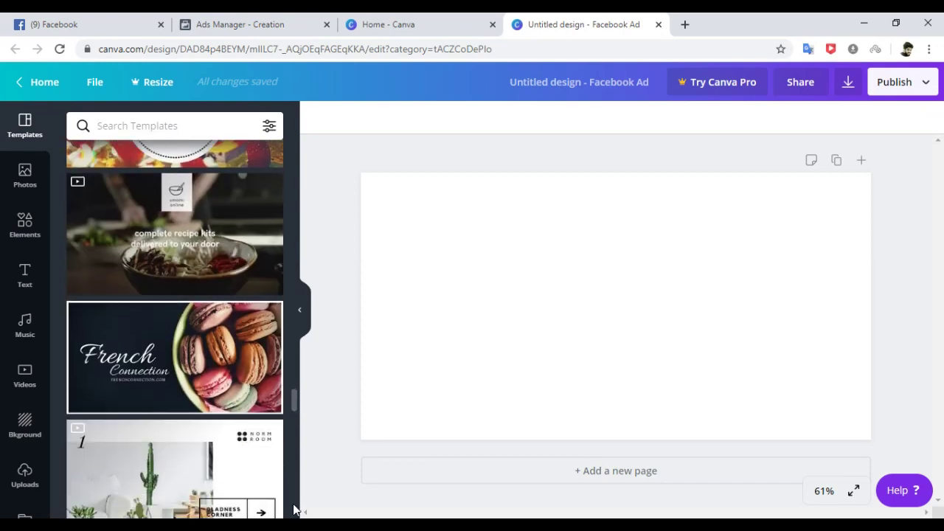
{"action": "scroll", "coordinate": [277, 177], "scroll_direction": "up", "scroll_amount": 15}
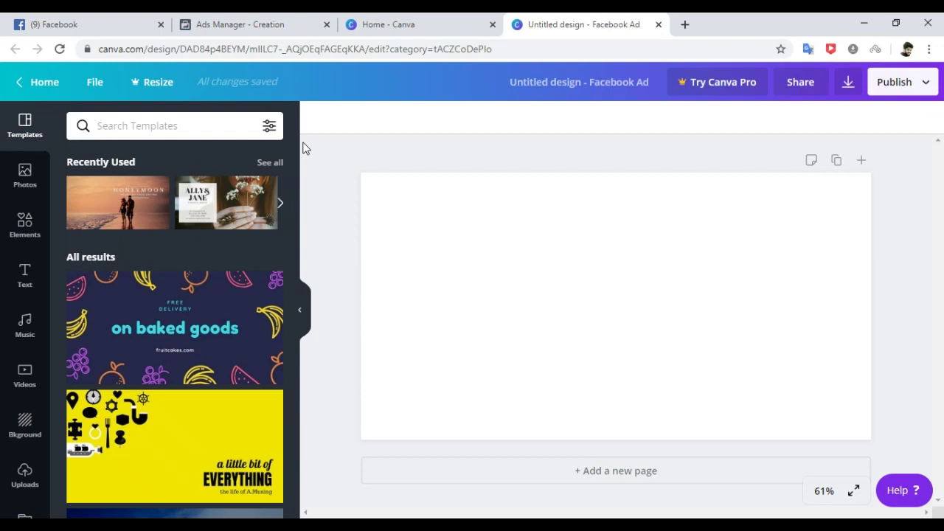
Search stock photos for 'online business' and add the hands-shopping-on-phone photo to the ad.
{"action": "left_click", "coordinate": [26, 174]}
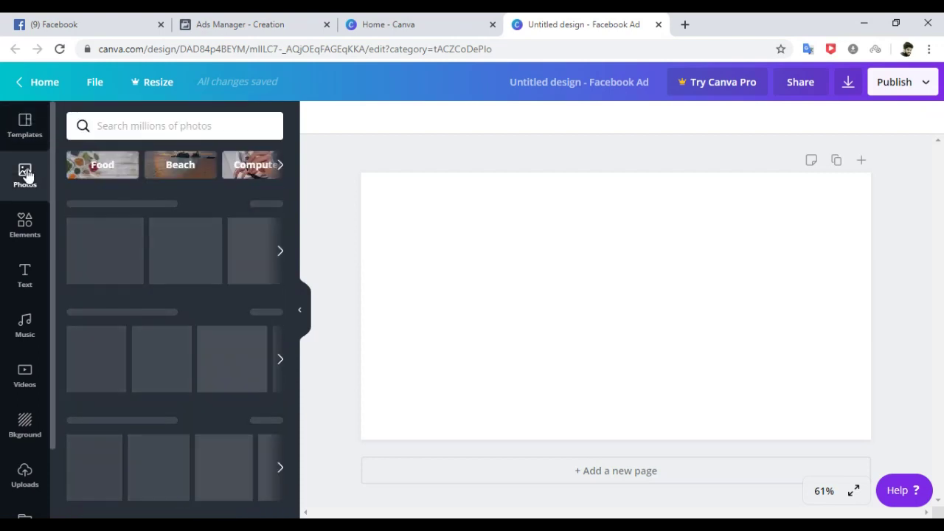
{"action": "left_click", "coordinate": [119, 126]}
{"action": "type", "text": "o"}
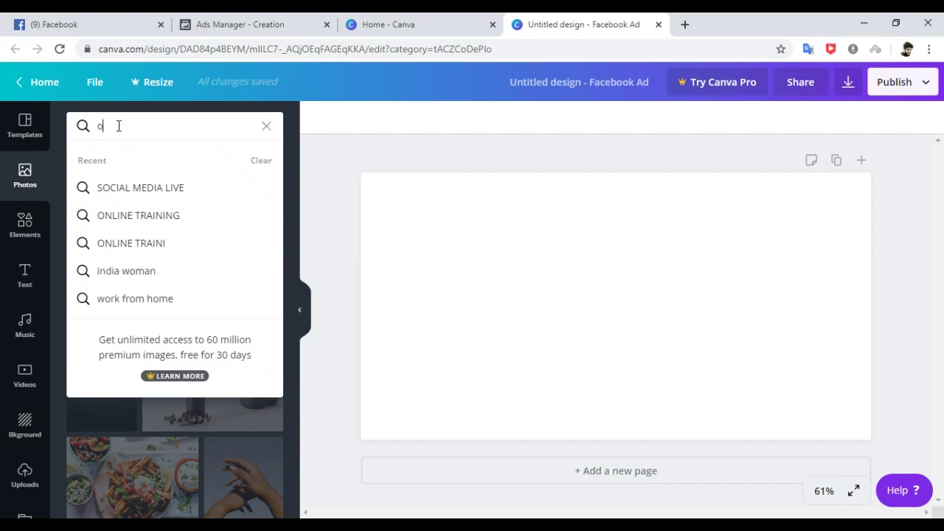
{"action": "type", "text": "nline busine"}
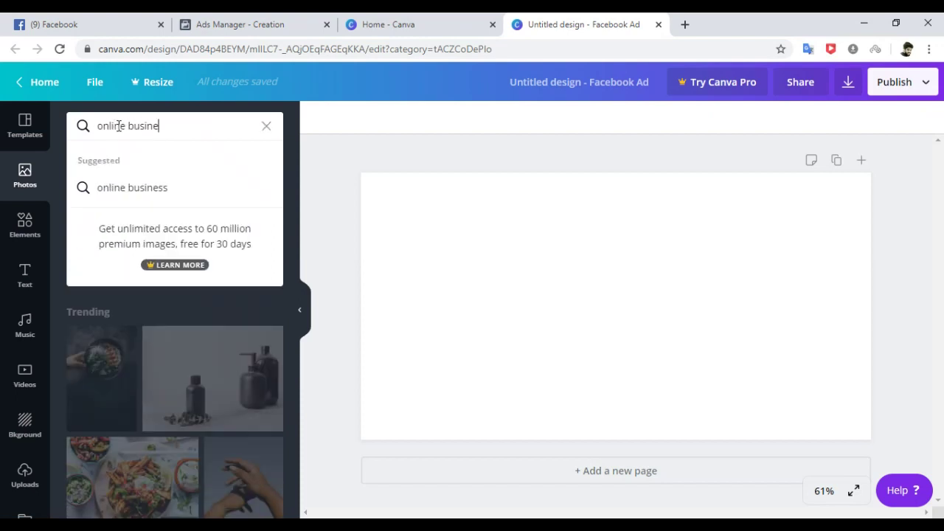
{"action": "type", "text": "ss"}
{"action": "key", "text": "Return"}
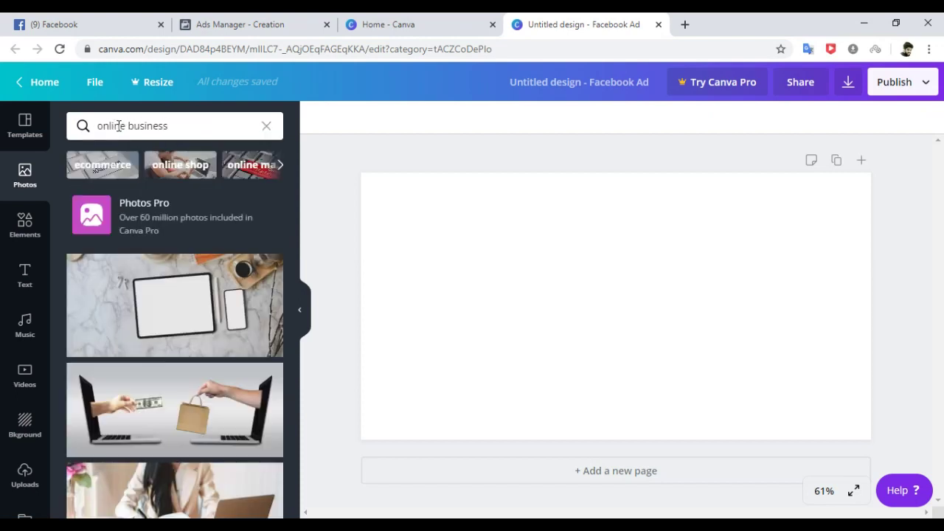
{"action": "left_click_drag", "start_coordinate": [293, 197], "coordinate": [289, 443]}
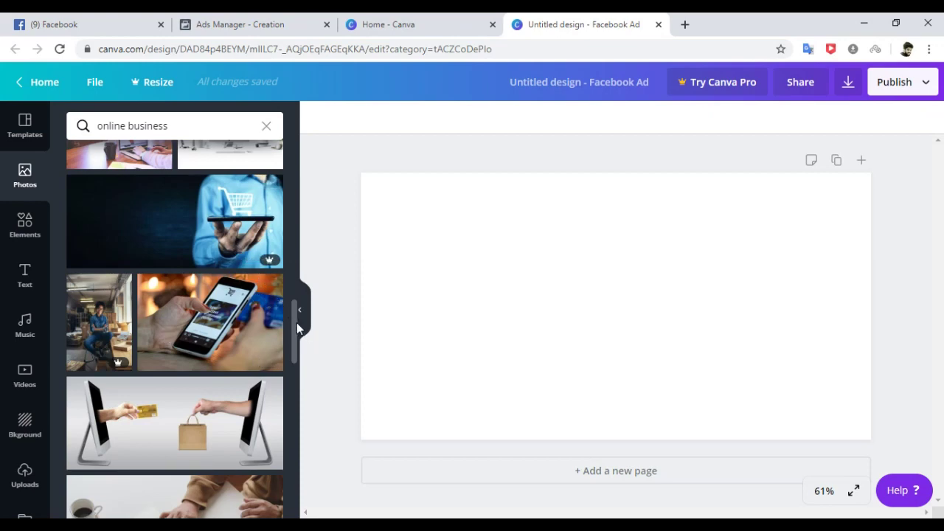
{"action": "left_click_drag", "start_coordinate": [293, 323], "coordinate": [293, 336]}
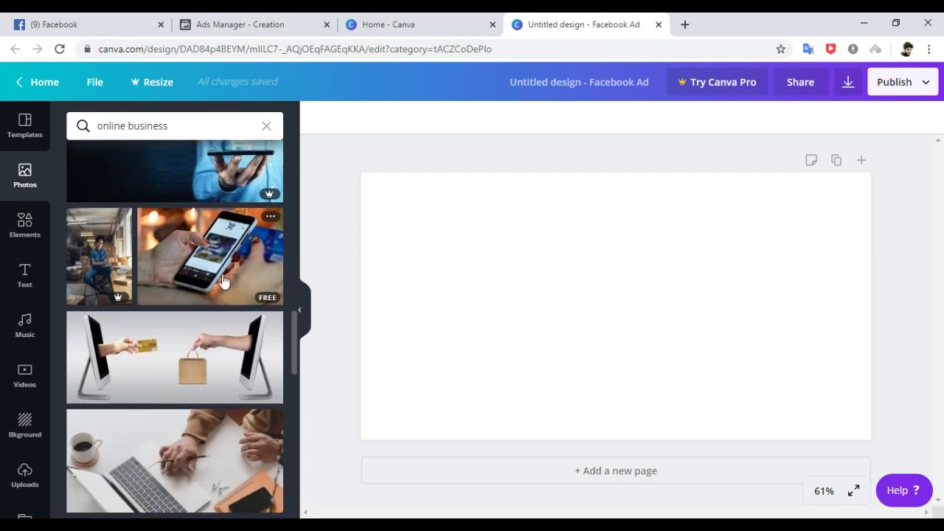
{"action": "left_click", "coordinate": [223, 279]}
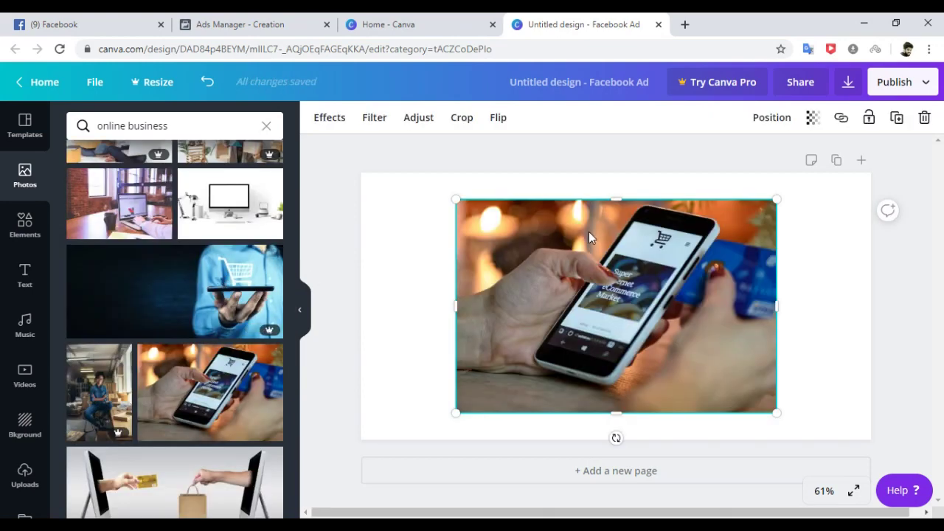
Delete the phone photo and add the overhead laptop-and-desk photo instead.
{"action": "key", "text": "Delete"}
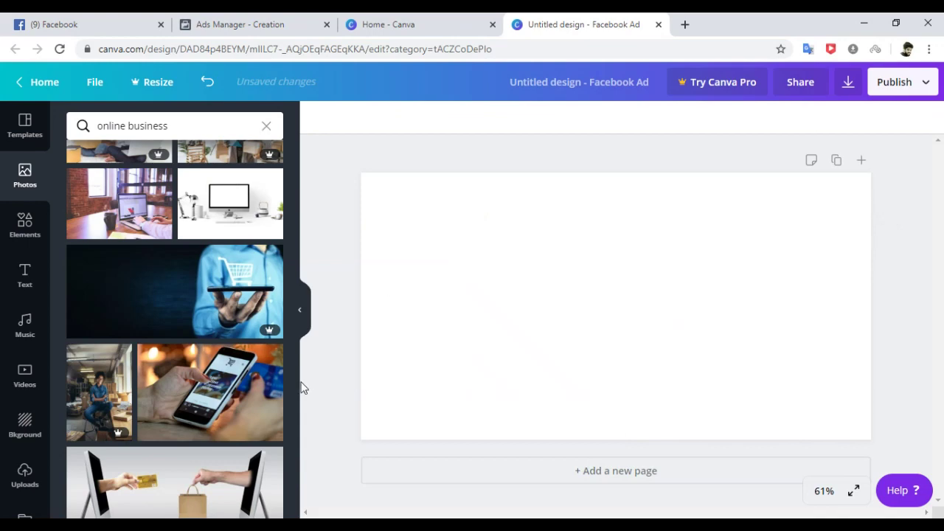
{"action": "left_click_drag", "start_coordinate": [293, 352], "coordinate": [255, 366]}
{"action": "scroll", "coordinate": [298, 399], "scroll_direction": "down", "scroll_amount": 2}
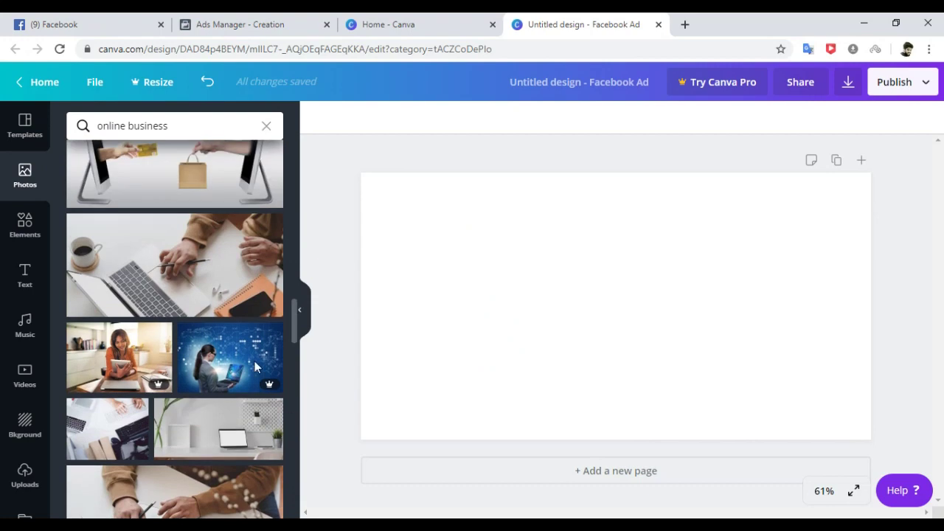
{"action": "left_click", "coordinate": [205, 248]}
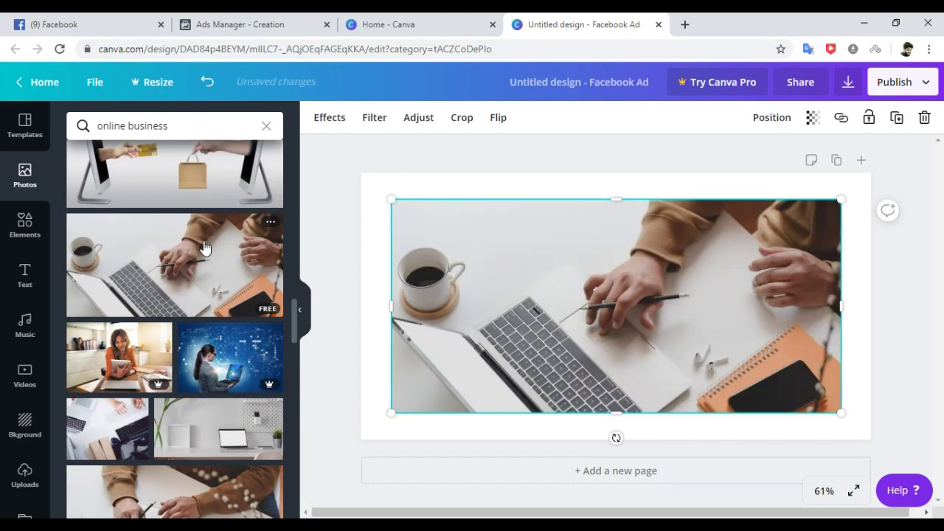
Stretch the laptop photo to every edge so it fills the whole page.
{"action": "left_click_drag", "start_coordinate": [397, 203], "coordinate": [373, 182]}
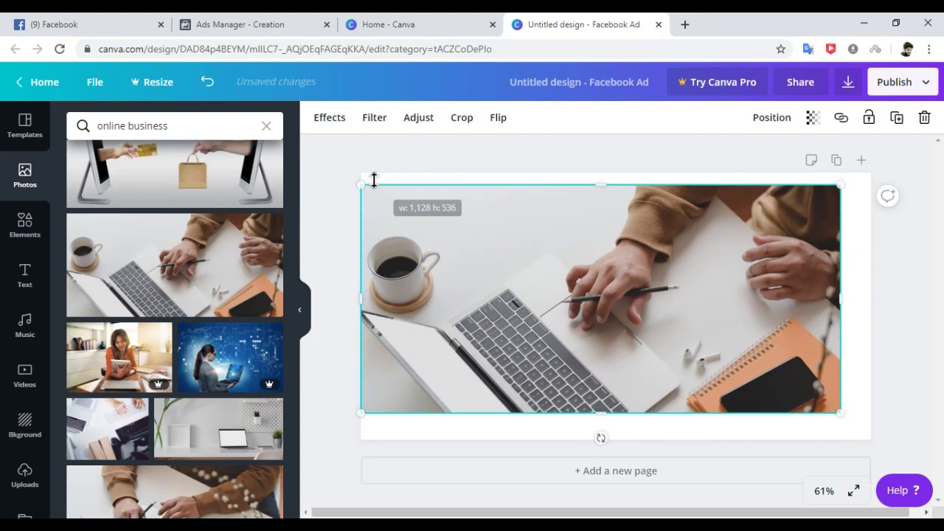
{"action": "left_click_drag", "start_coordinate": [604, 419], "coordinate": [603, 441]}
{"action": "left_click_drag", "start_coordinate": [604, 187], "coordinate": [600, 173]}
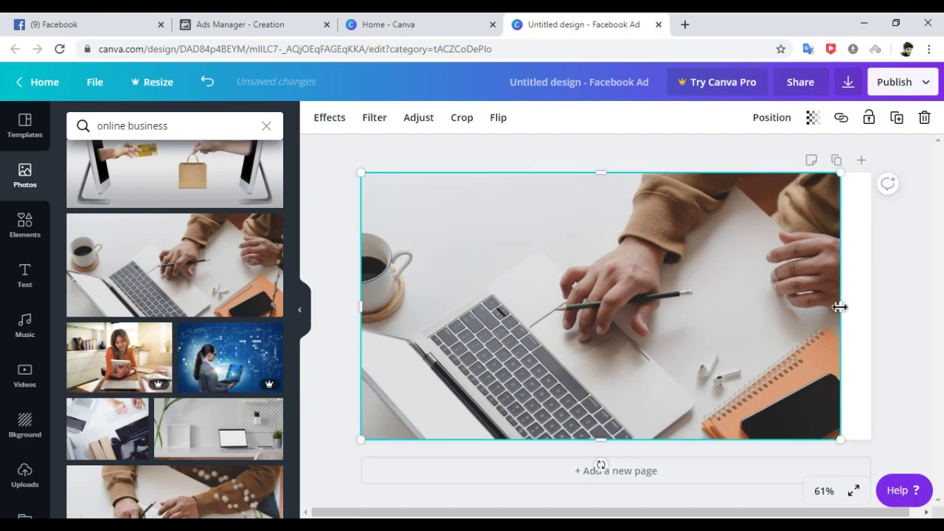
{"action": "left_click_drag", "start_coordinate": [840, 307], "coordinate": [873, 310]}
{"action": "left_click", "coordinate": [902, 277]}
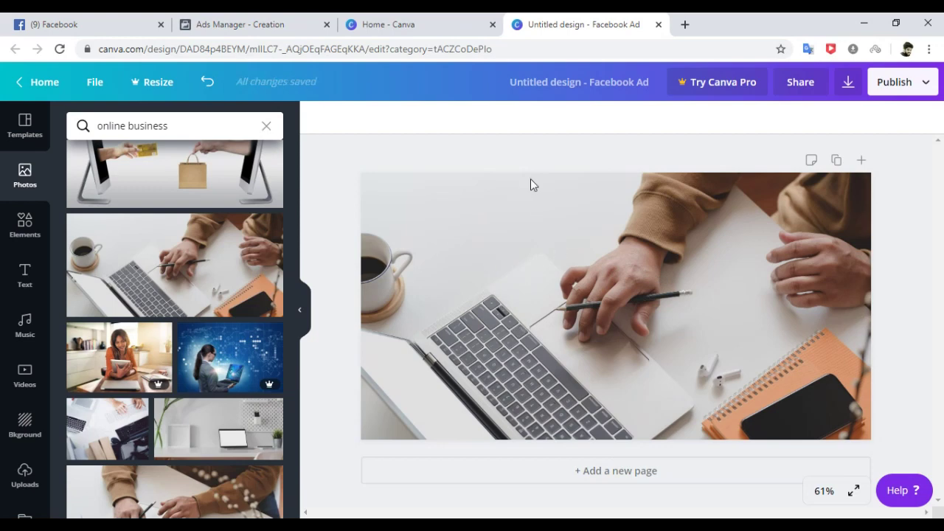
Clear the photo search and upload the WhatsApp image from the Downloads folder.
{"action": "left_click", "coordinate": [267, 127]}
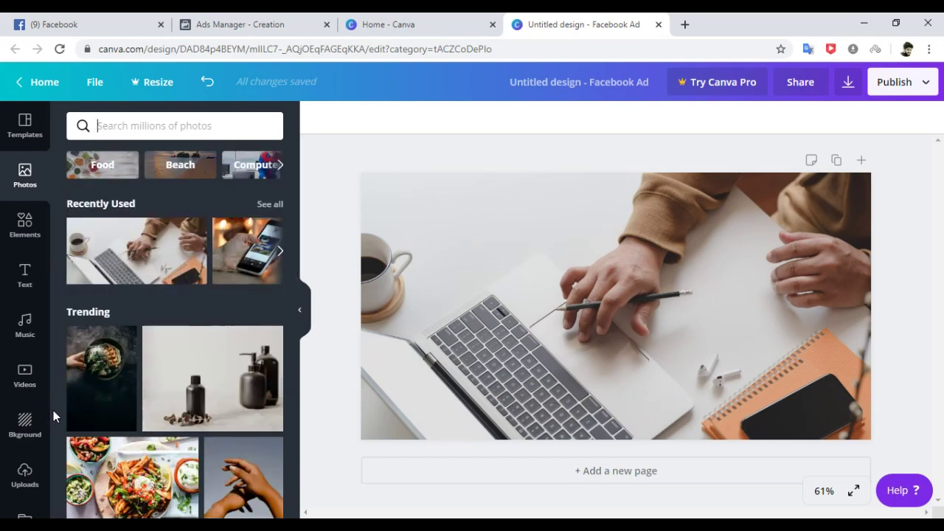
{"action": "left_click", "coordinate": [20, 484]}
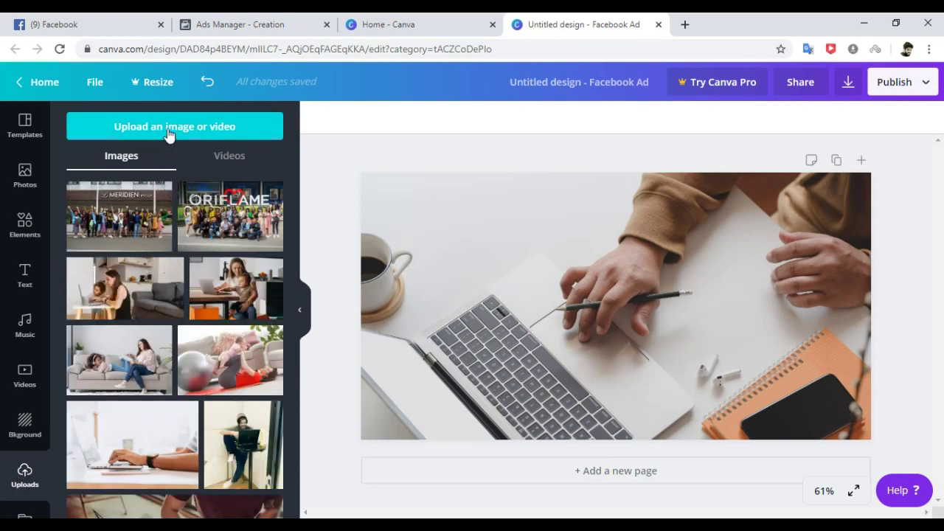
{"action": "left_click", "coordinate": [170, 126]}
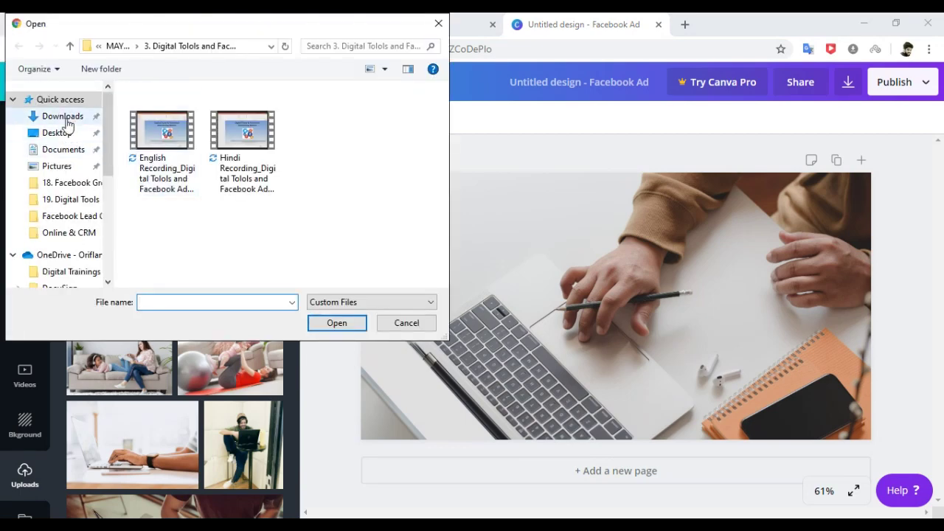
{"action": "left_click", "coordinate": [63, 116]}
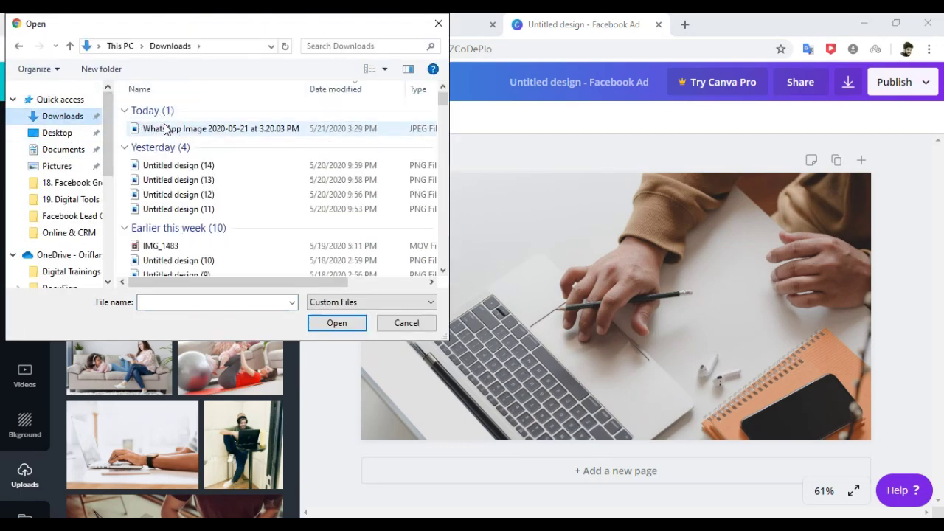
{"action": "left_click", "coordinate": [225, 128]}
{"action": "left_click", "coordinate": [336, 323]}
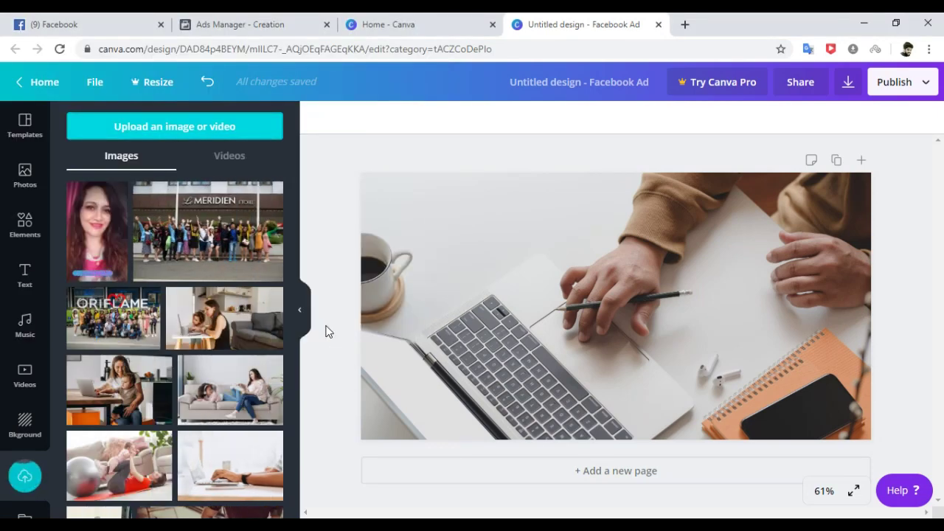
{"action": "left_click", "coordinate": [535, 263]}
Delete the laptop photo and place the portrait on the left, stretched to full page height.
{"action": "key", "text": "Delete"}
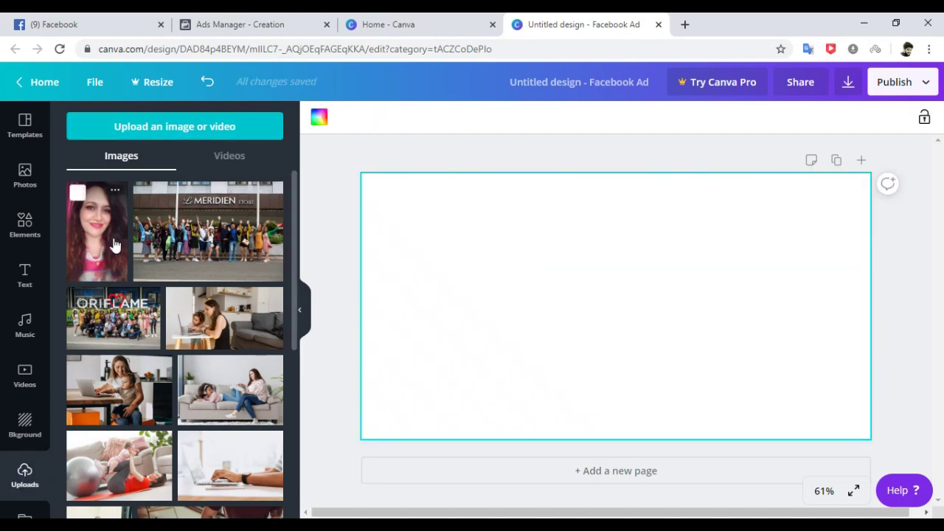
{"action": "left_click_drag", "start_coordinate": [109, 246], "coordinate": [419, 253]}
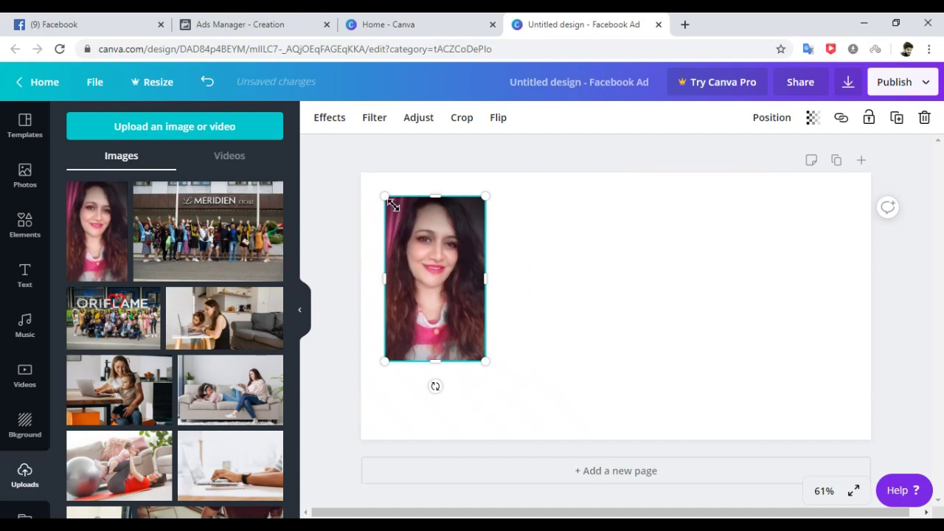
{"action": "left_click_drag", "start_coordinate": [385, 196], "coordinate": [358, 177]}
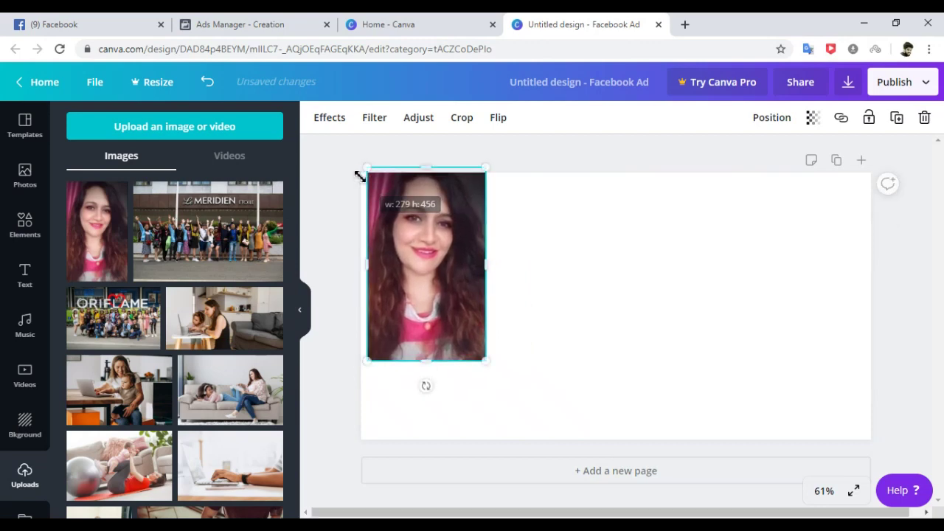
{"action": "left_click_drag", "start_coordinate": [426, 360], "coordinate": [432, 450]}
{"action": "left_click_drag", "start_coordinate": [369, 312], "coordinate": [361, 310]}
{"action": "left_click_drag", "start_coordinate": [486, 300], "coordinate": [567, 309]}
Crop the portrait to fit its frame and select the page background.
{"action": "double_click", "coordinate": [496, 294]}
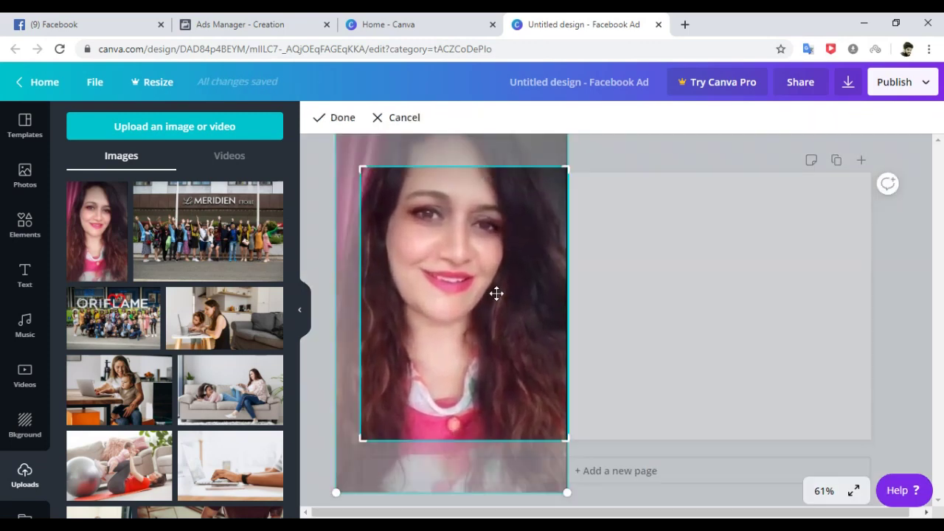
{"action": "left_click_drag", "start_coordinate": [497, 292], "coordinate": [500, 372]}
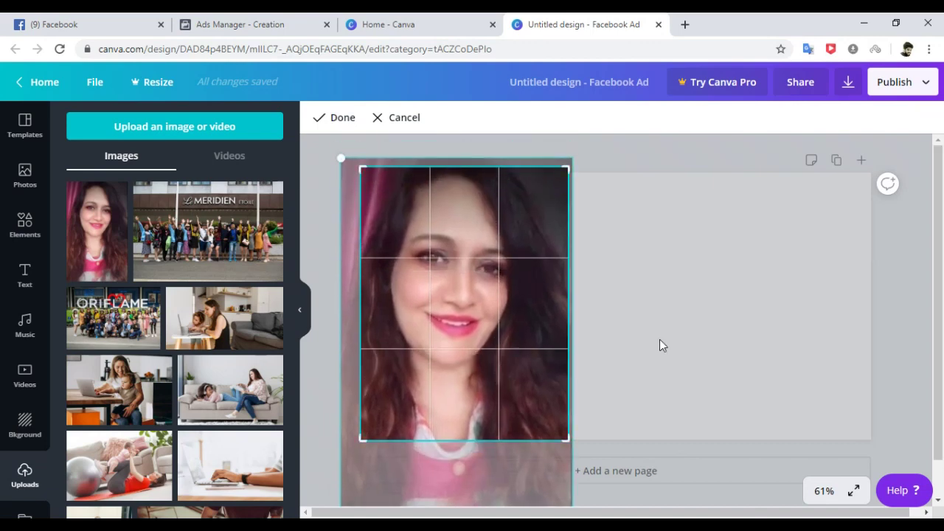
{"action": "key", "text": "Return"}
{"action": "left_click", "coordinate": [673, 257]}
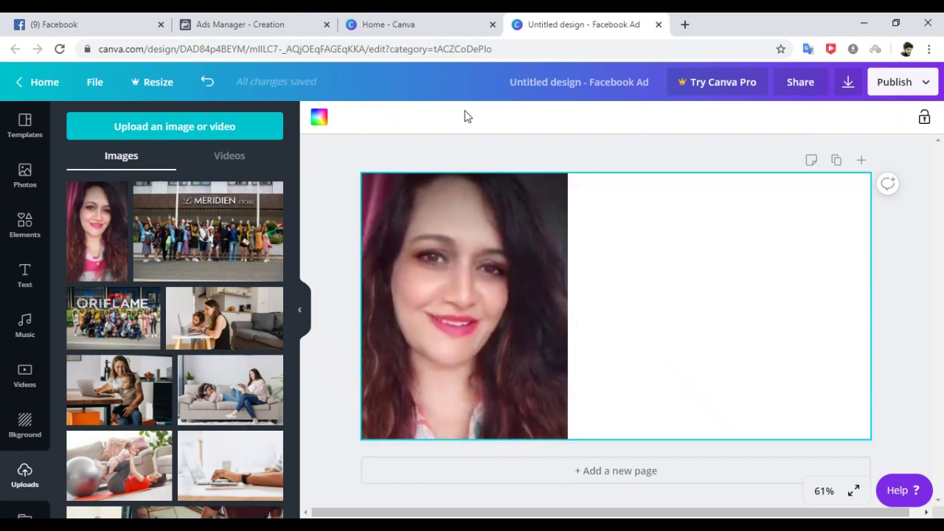
{"action": "left_click", "coordinate": [320, 119]}
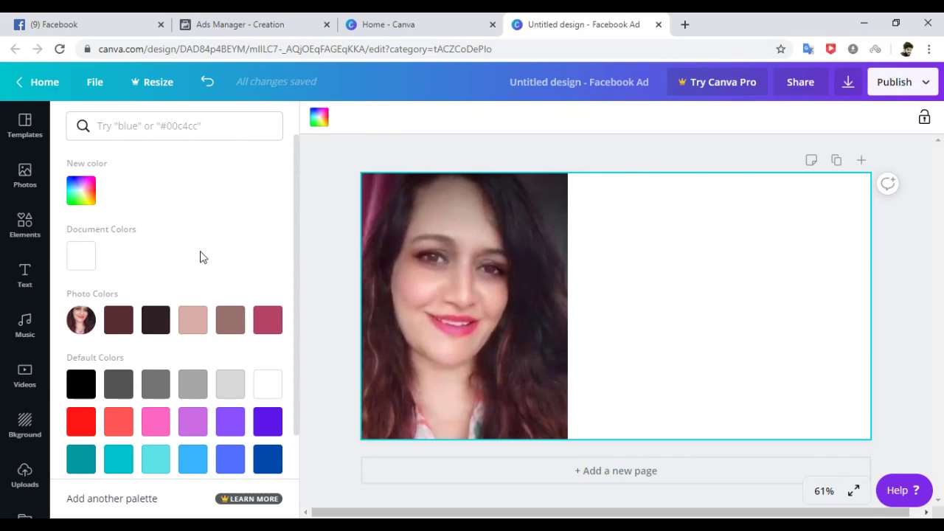
Set the page background to the dark maroon from the photo's colours.
{"action": "left_click", "coordinate": [127, 318]}
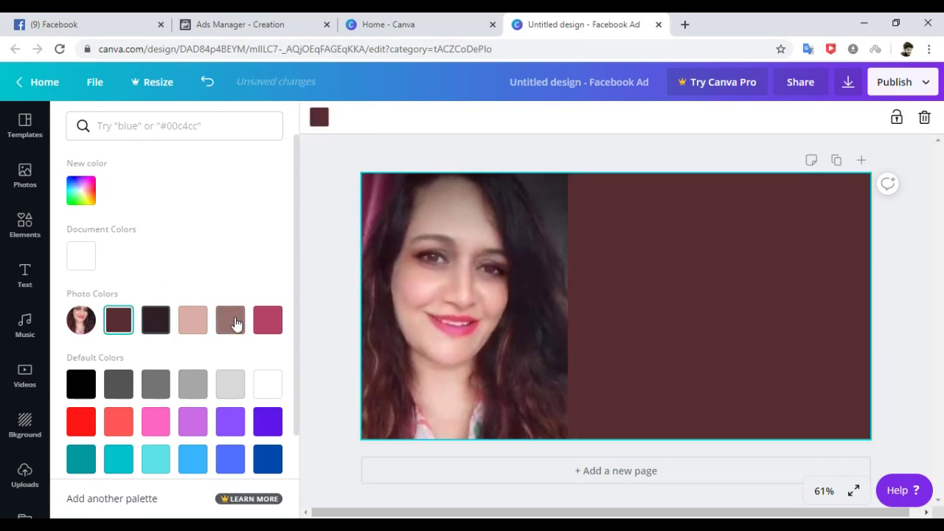
{"action": "left_click", "coordinate": [506, 295]}
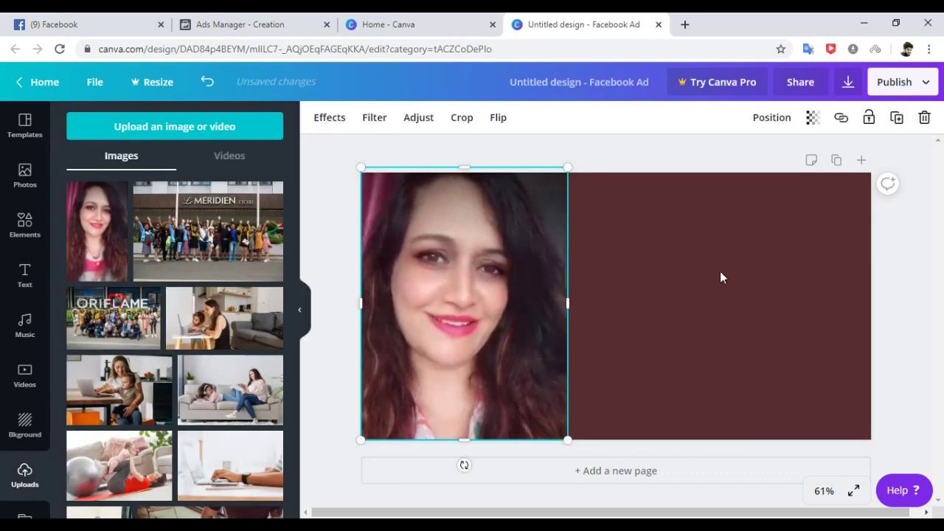
{"action": "left_click", "coordinate": [720, 270]}
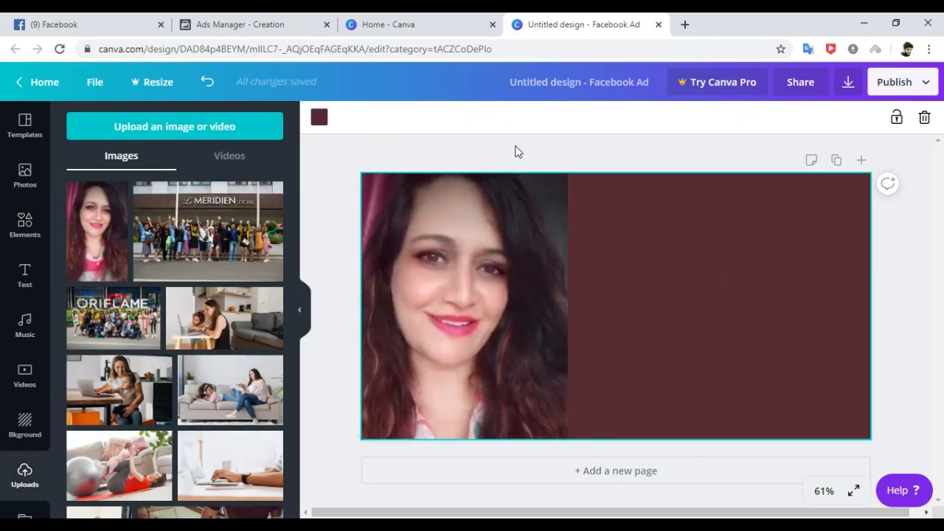
{"action": "left_click", "coordinate": [25, 277]}
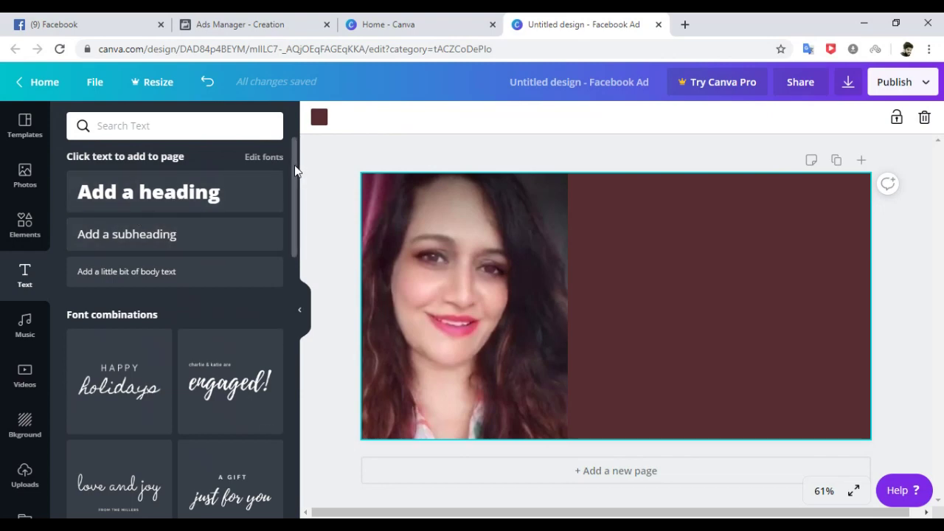
Add the 'welcome little one!' text template on the maroon side, retyping its heading as 'Start Your Beauty Business'.
{"action": "left_click_drag", "start_coordinate": [295, 169], "coordinate": [300, 313]}
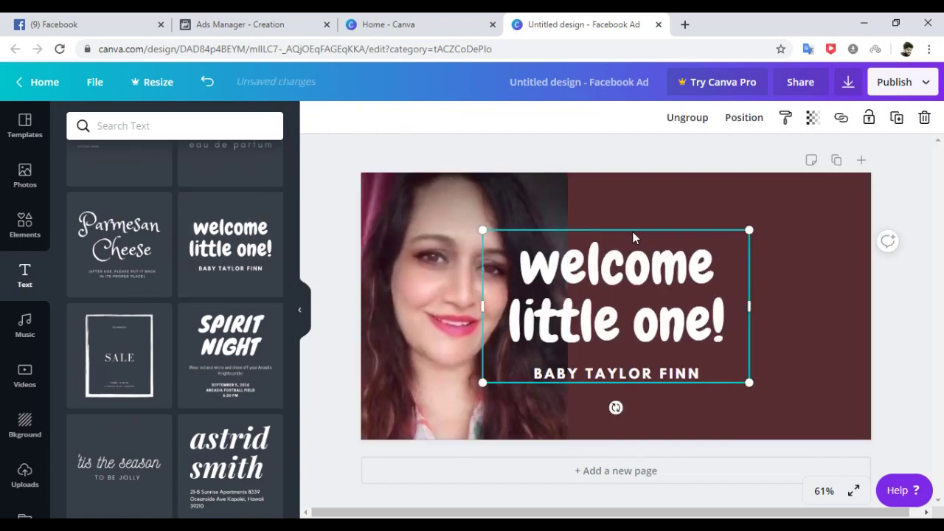
{"action": "left_click_drag", "start_coordinate": [632, 238], "coordinate": [733, 234]}
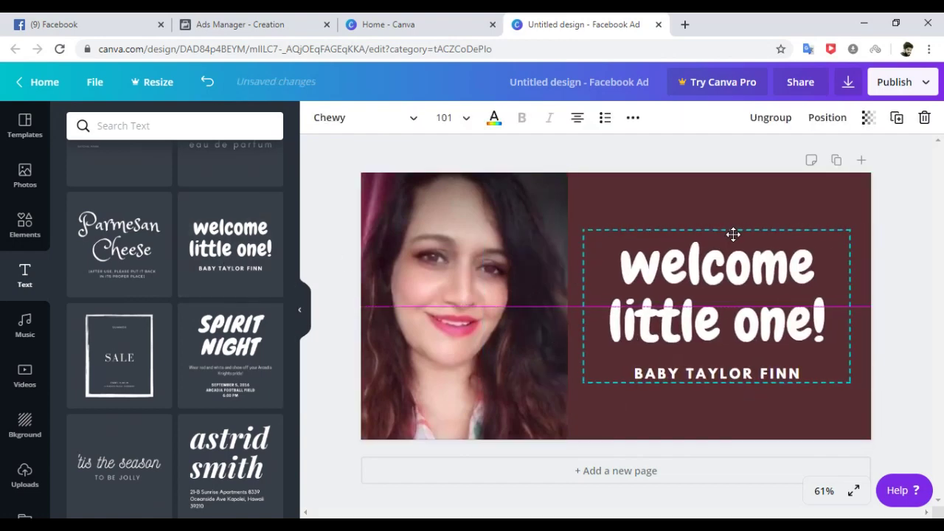
{"action": "left_click", "coordinate": [740, 380]}
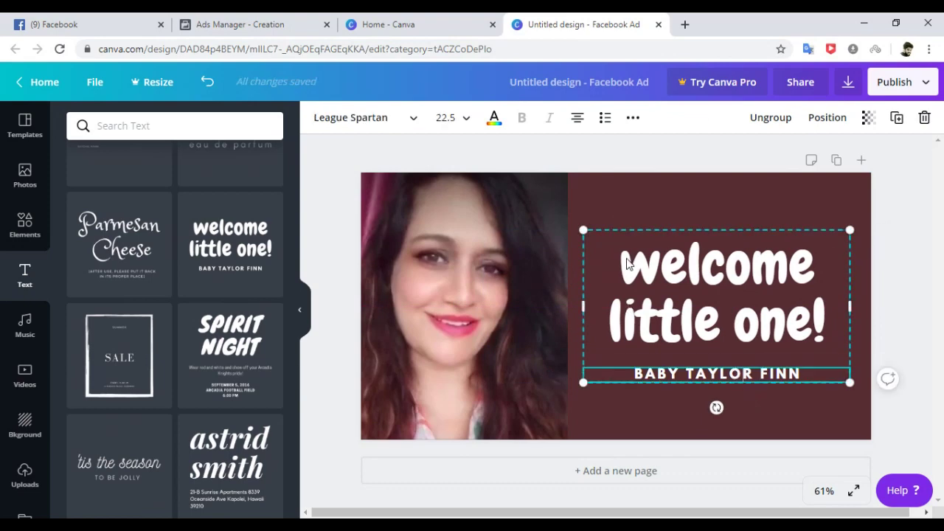
{"action": "left_click", "coordinate": [626, 264]}
{"action": "left_click_drag", "start_coordinate": [626, 264], "coordinate": [845, 338]}
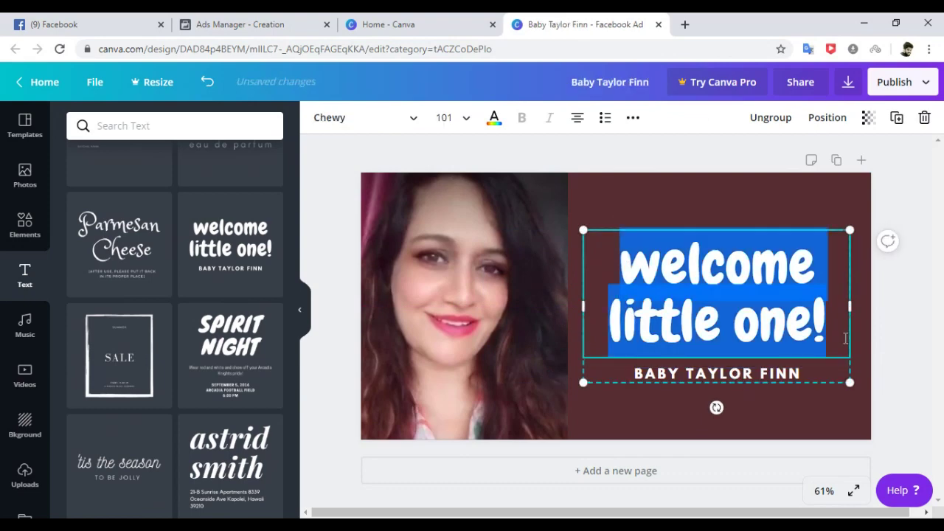
{"action": "type", "text": "Star"}
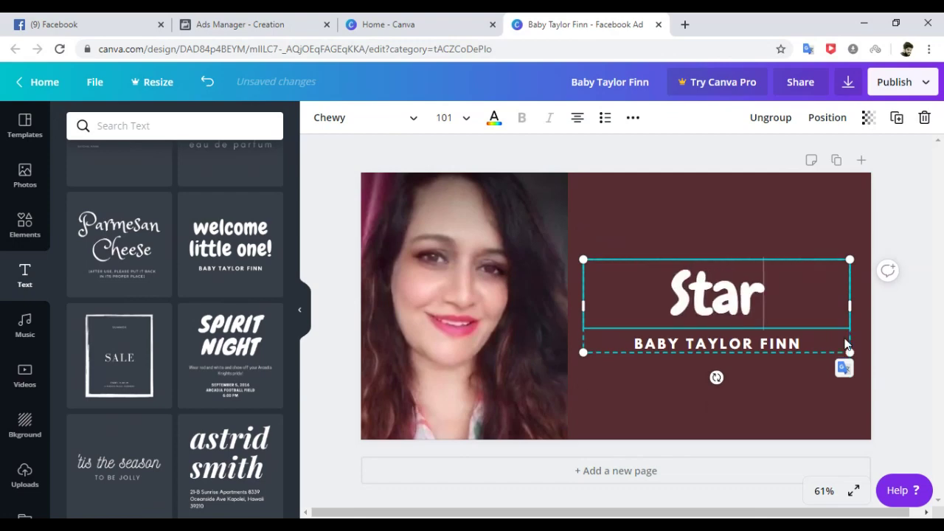
{"action": "type", "text": "t Y"}
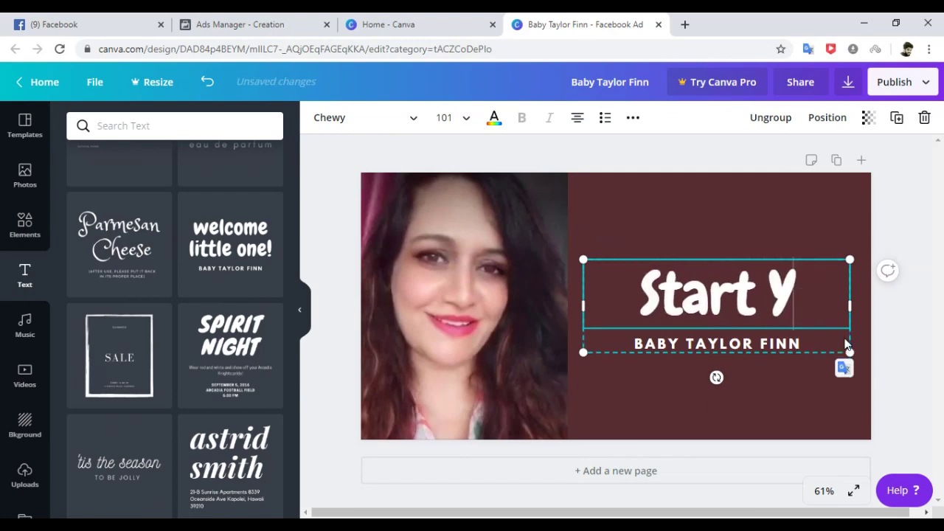
{"action": "type", "text": "our B"}
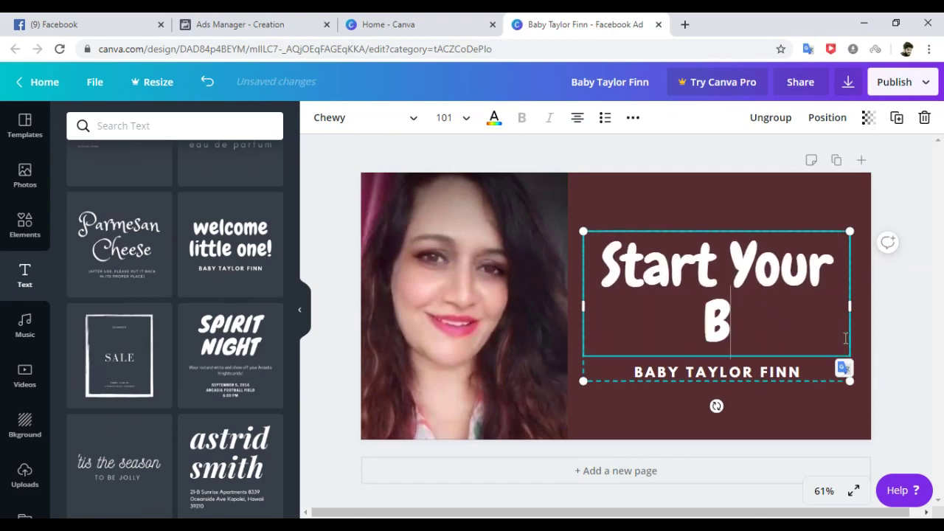
{"action": "type", "text": "eauty Vu"}
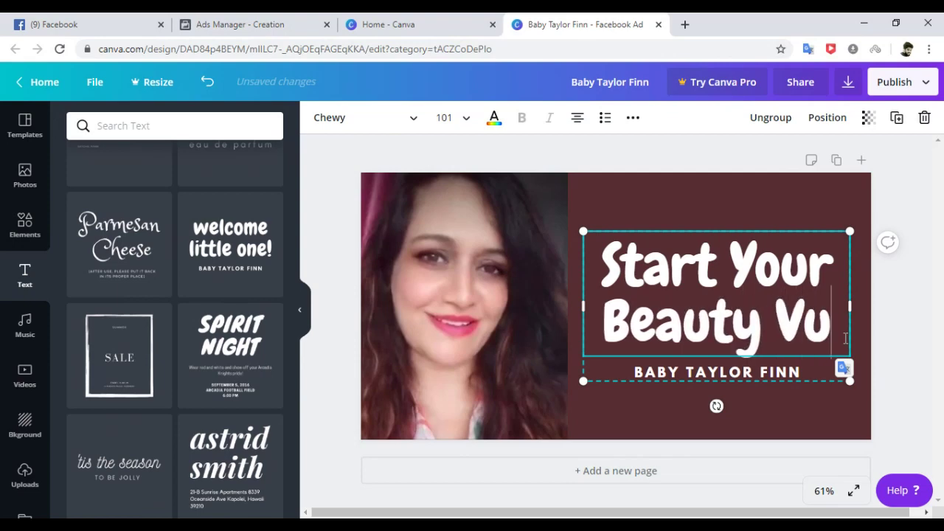
{"action": "key", "text": "BackSpace"}
{"action": "key", "text": "BackSpace"}
{"action": "type", "text": "Business"}
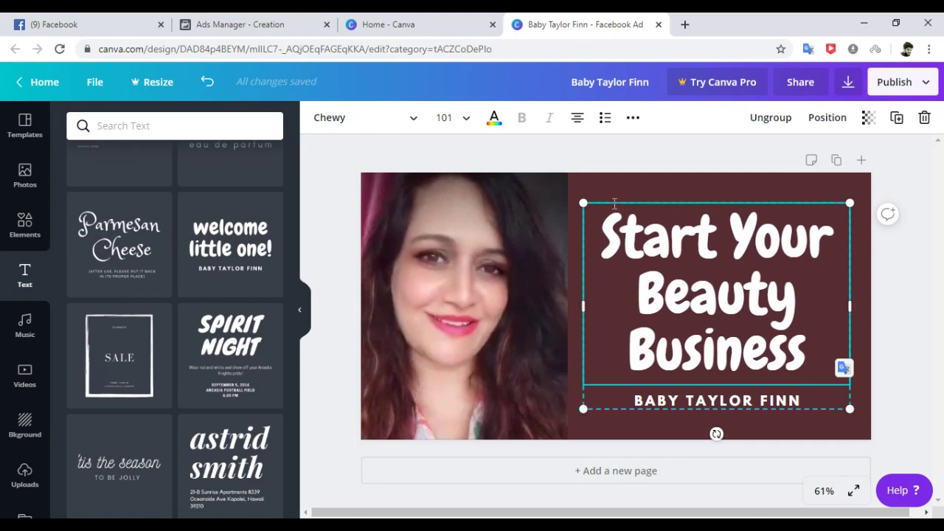
{"action": "left_click", "coordinate": [684, 446]}
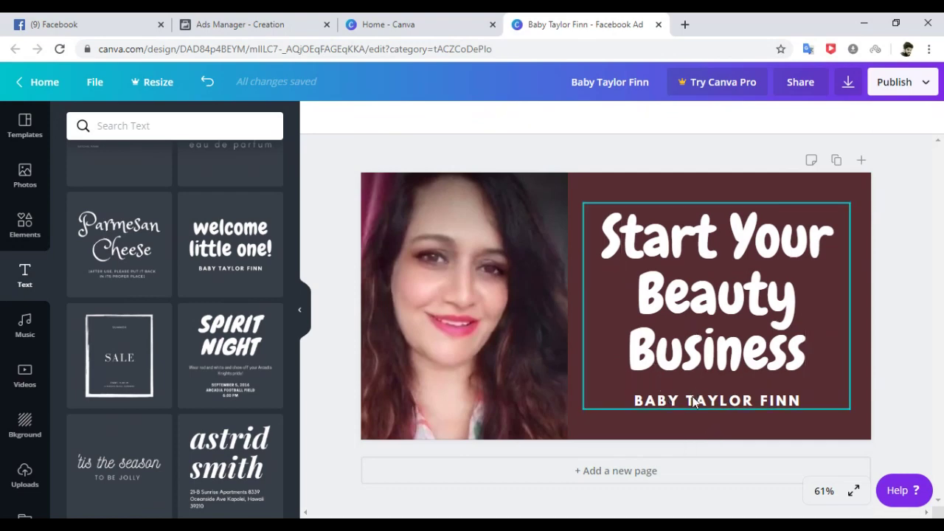
{"action": "left_click", "coordinate": [693, 401]}
{"action": "left_click_drag", "start_coordinate": [636, 401], "coordinate": [826, 388]}
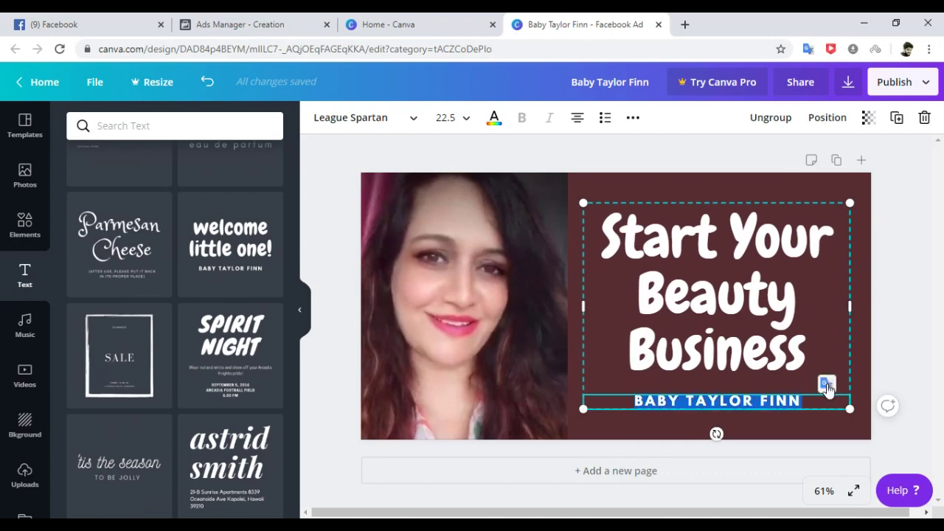
{"action": "key", "text": "BackSpace"}
{"action": "left_click", "coordinate": [918, 289]}
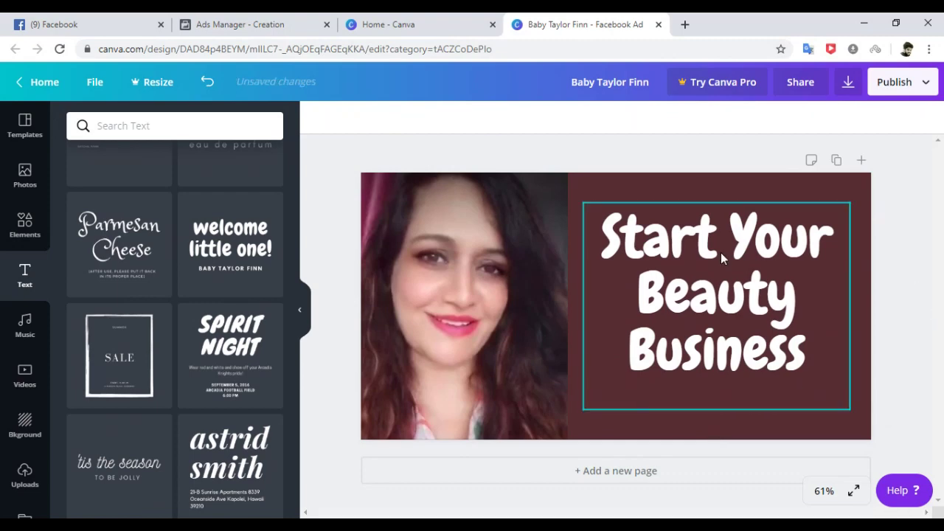
Set the heading to font size 56, move it lower, and add a body-text box.
{"action": "left_click", "coordinate": [720, 252]}
{"action": "left_click", "coordinate": [632, 207]}
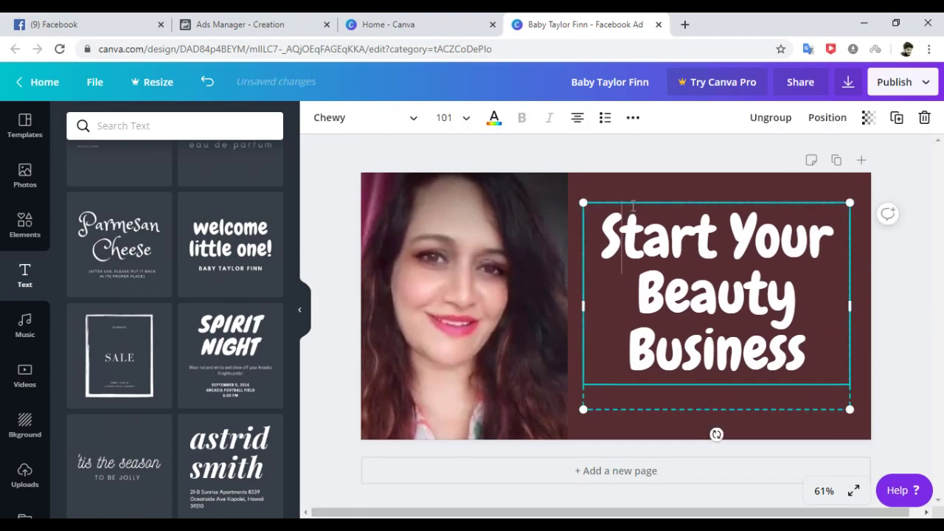
{"action": "left_click", "coordinate": [462, 117]}
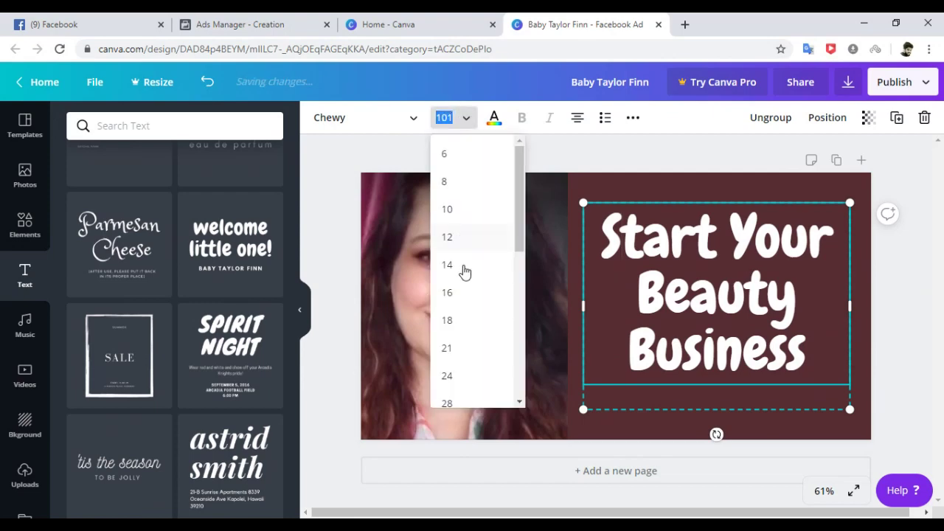
{"action": "left_click_drag", "start_coordinate": [520, 227], "coordinate": [514, 327]}
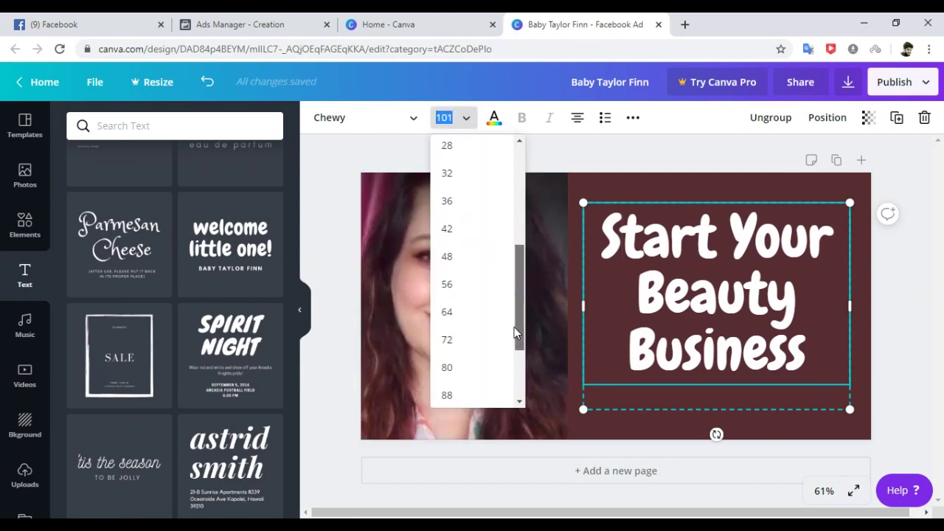
{"action": "left_click", "coordinate": [448, 284]}
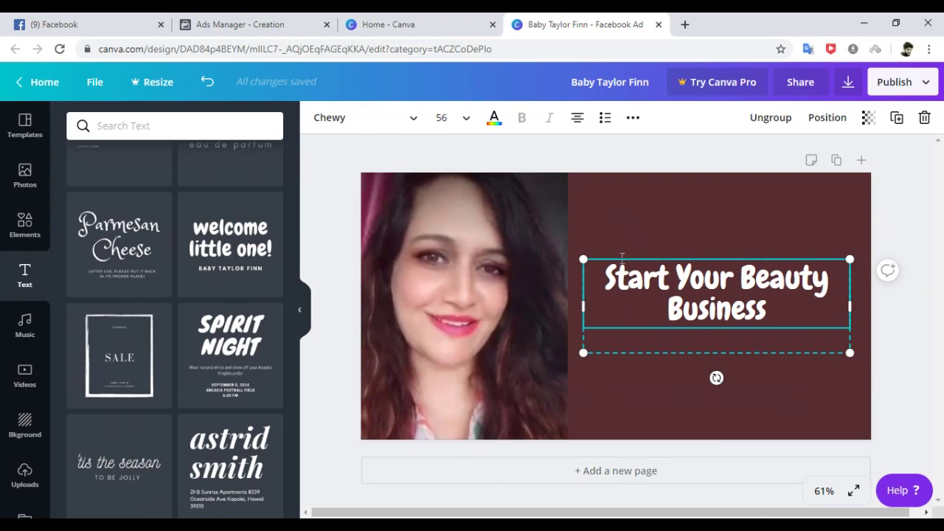
{"action": "left_click", "coordinate": [674, 405]}
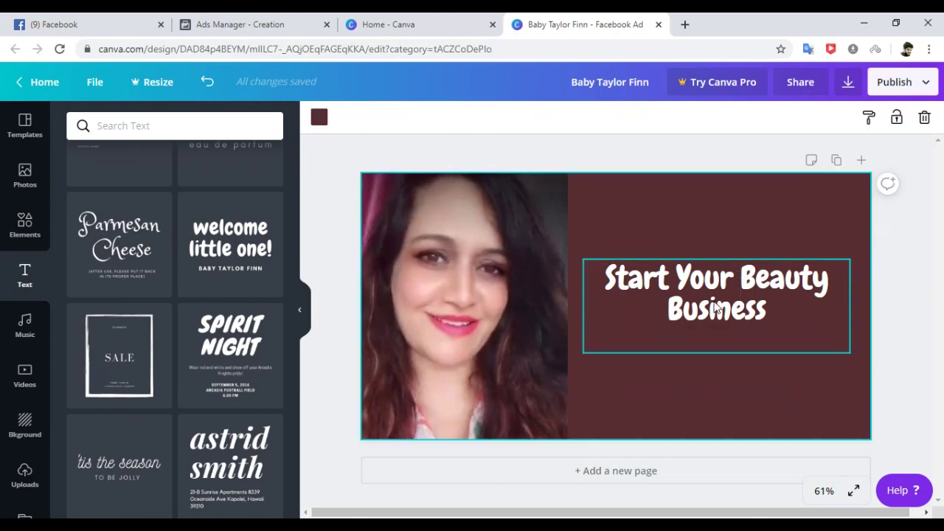
{"action": "left_click_drag", "start_coordinate": [716, 308], "coordinate": [719, 341]}
{"action": "left_click", "coordinate": [684, 251]}
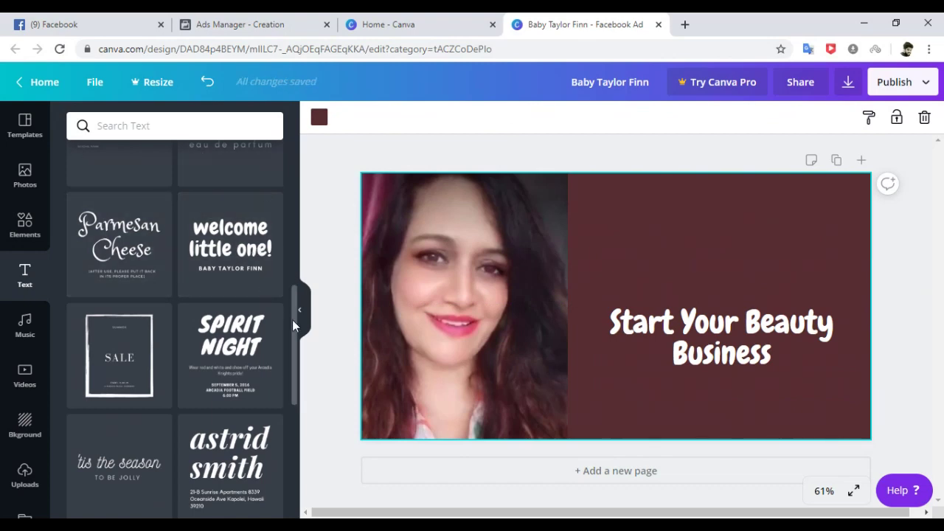
{"action": "scroll", "coordinate": [292, 319], "scroll_direction": "up", "scroll_amount": 5}
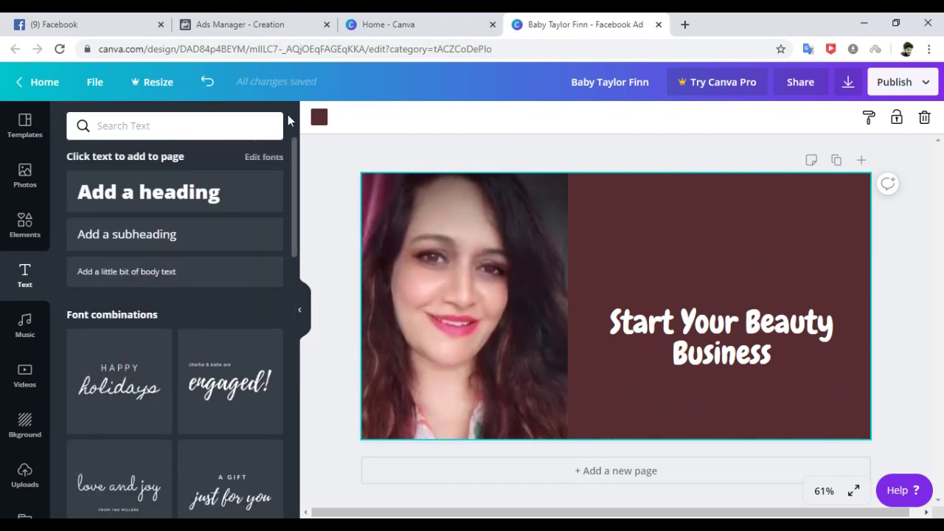
{"action": "left_click", "coordinate": [136, 278]}
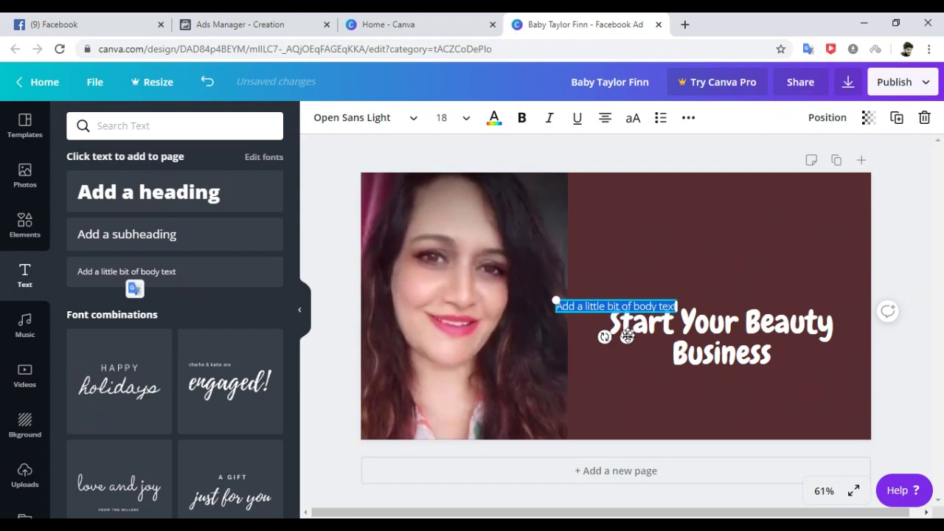
Add a caption with the owner's name and 'Beauty & Wellness Entrepreneur' atop the maroon panel.
{"action": "left_click_drag", "start_coordinate": [627, 336], "coordinate": [679, 241]}
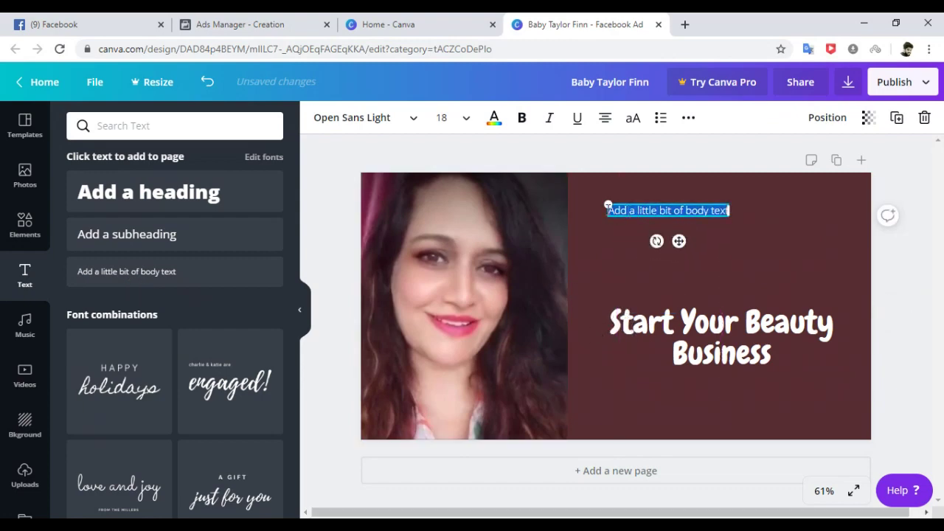
{"action": "type", "text": "Anura"}
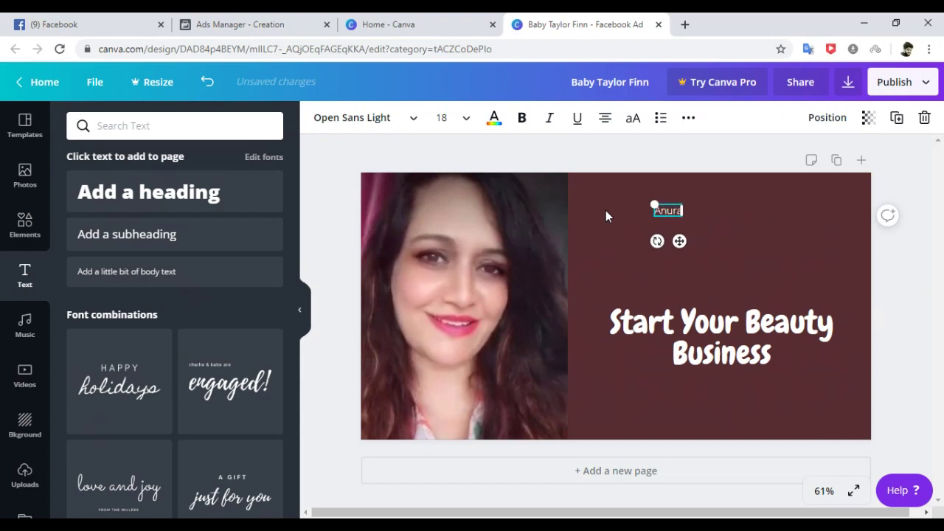
{"action": "type", "text": "dha -"}
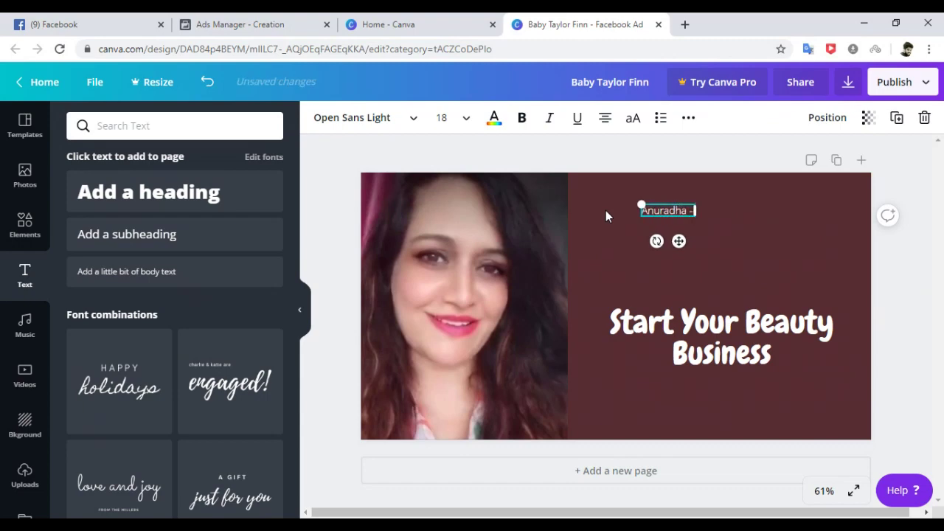
{"action": "type", "text": " Beauty"}
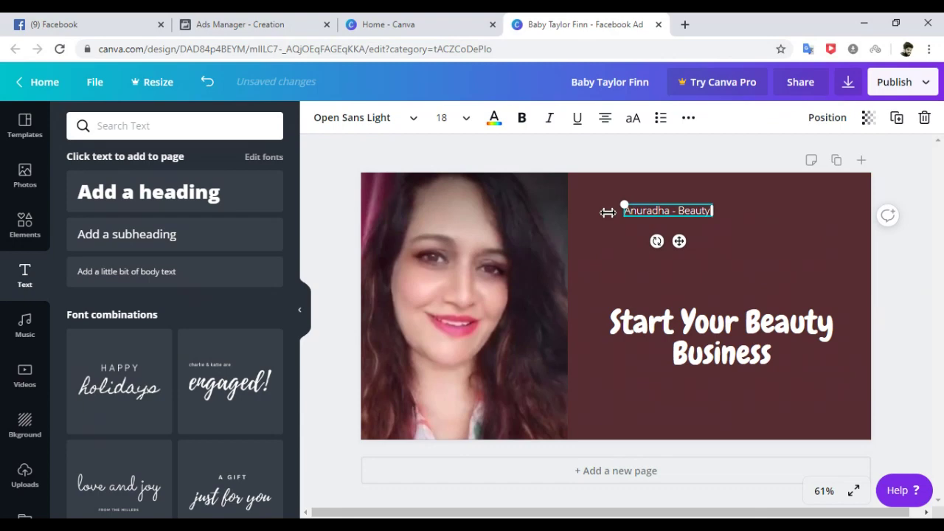
{"action": "type", "text": " & We"}
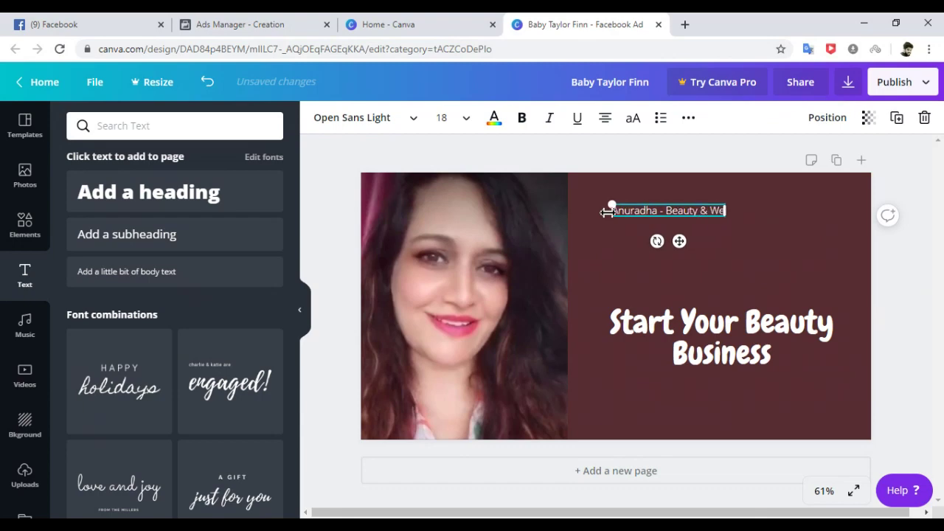
{"action": "type", "text": "llness E"}
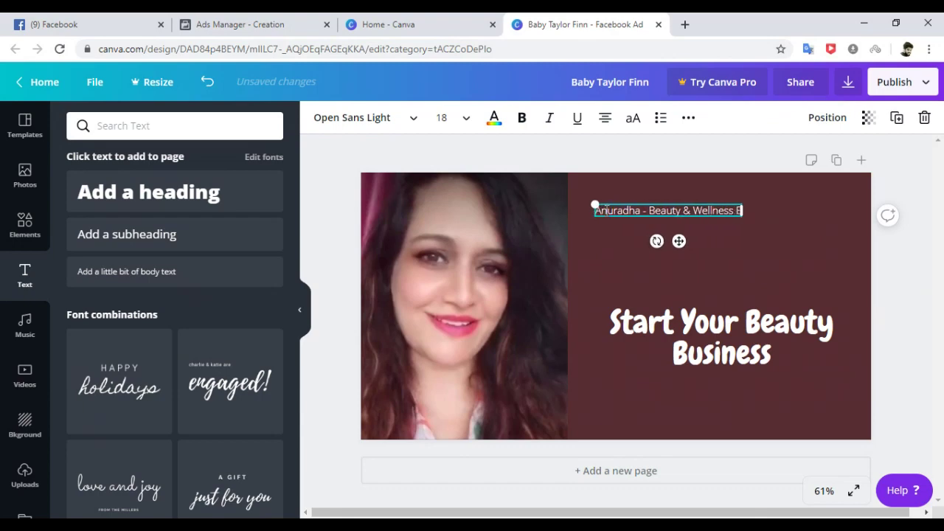
{"action": "type", "text": "ntrepreneur"}
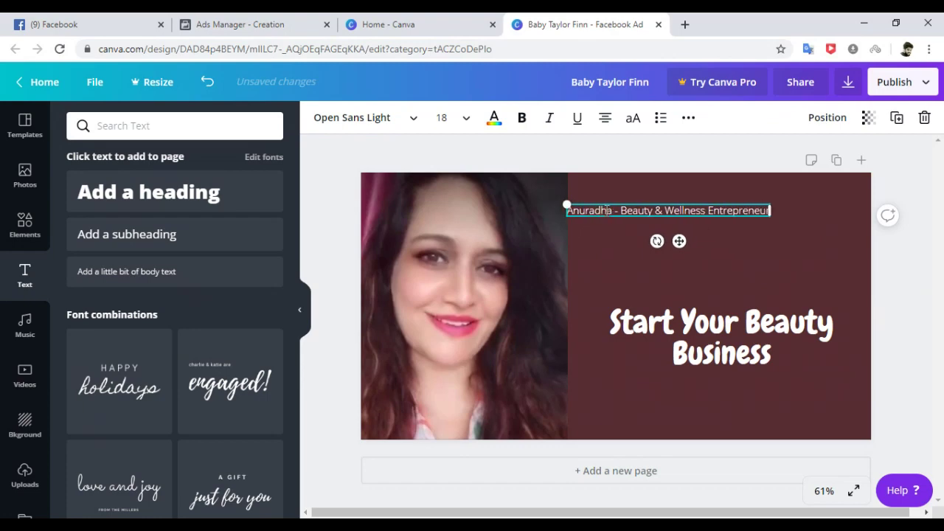
{"action": "left_click_drag", "start_coordinate": [678, 242], "coordinate": [729, 243]}
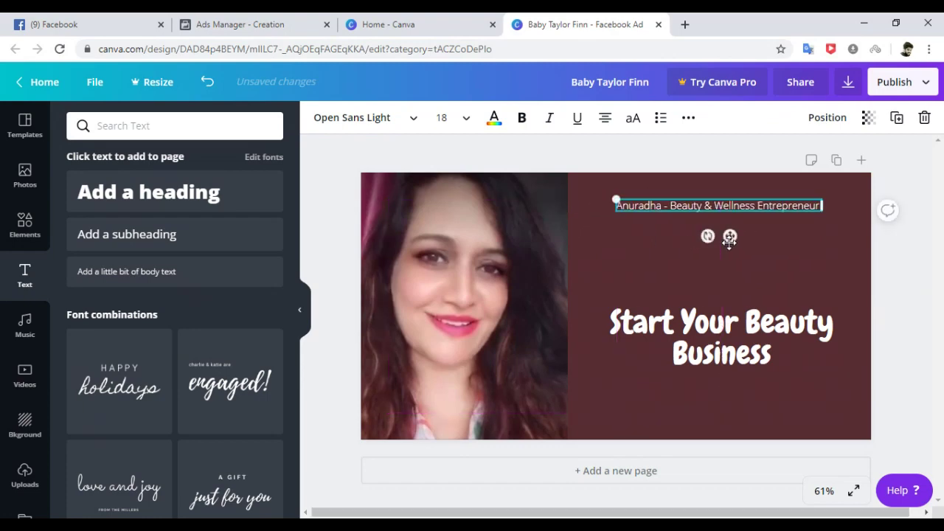
{"action": "left_click", "coordinate": [806, 252]}
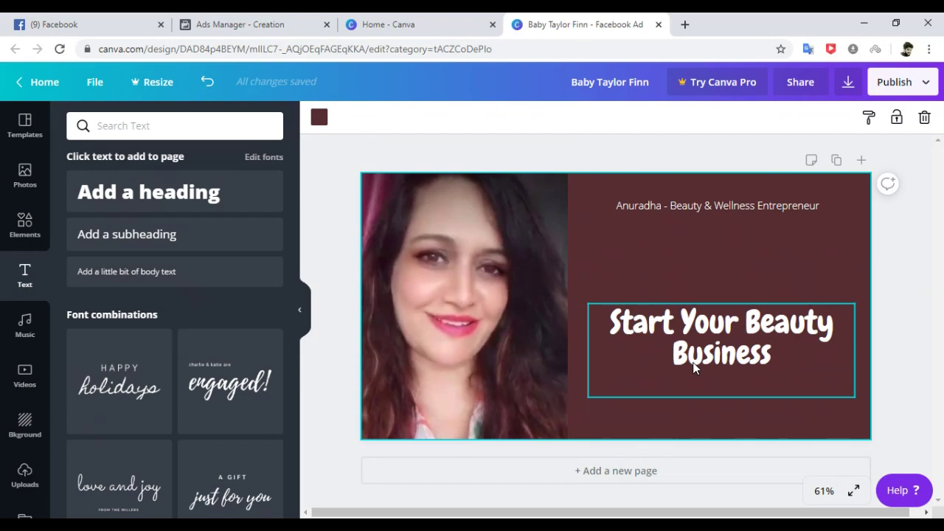
Delete the portrait photo from the design.
{"action": "left_click", "coordinate": [425, 139]}
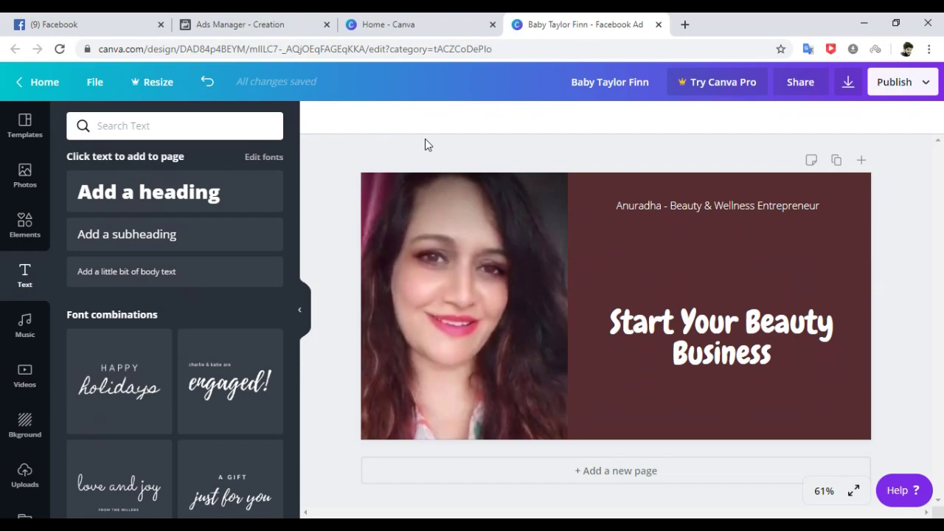
{"action": "left_click", "coordinate": [467, 210]}
{"action": "key", "text": "Delete"}
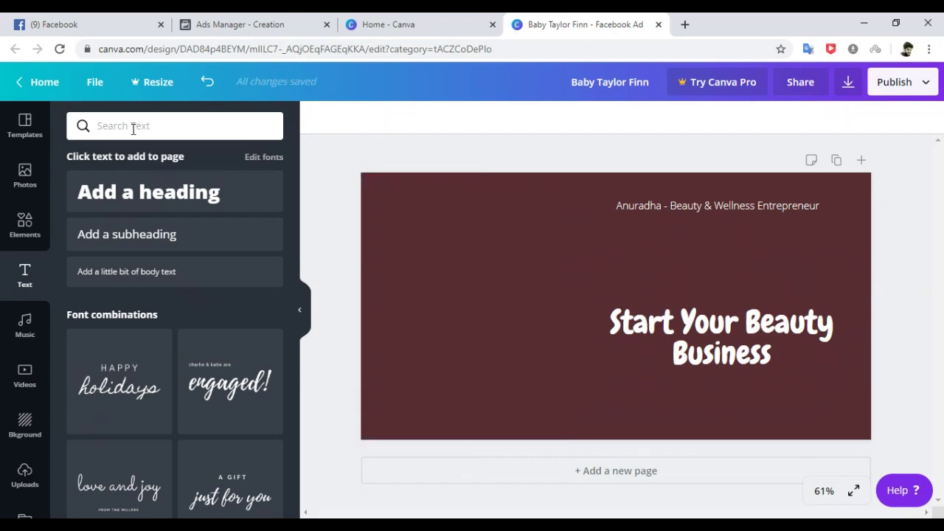
Search stock photos for 'beauty', browse the results, then undo to restore the portrait.
{"action": "left_click", "coordinate": [25, 175]}
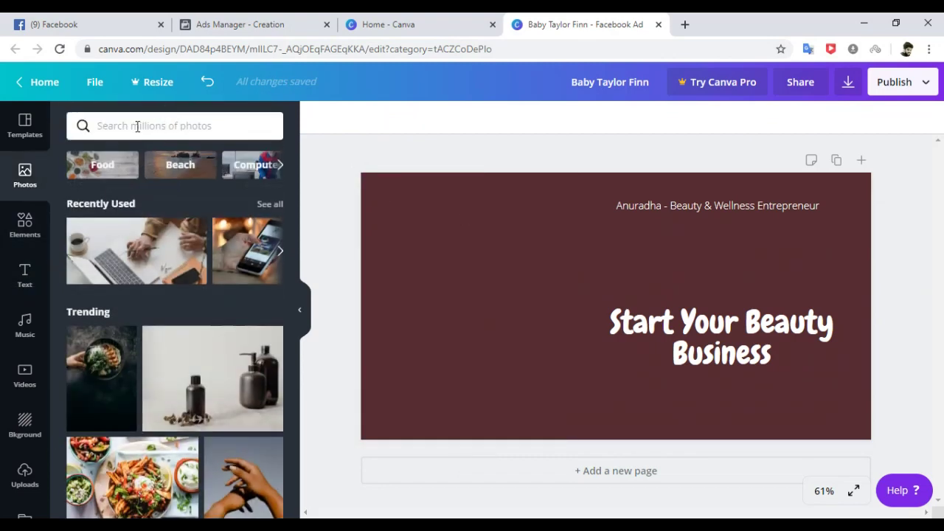
{"action": "left_click", "coordinate": [137, 126]}
{"action": "type", "text": "beauty"}
{"action": "key", "text": "Return"}
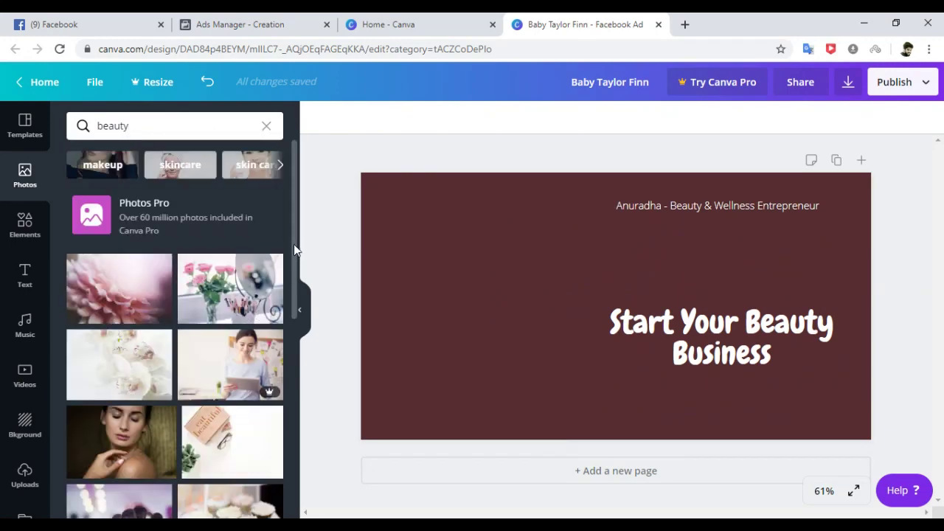
{"action": "left_click_drag", "start_coordinate": [298, 263], "coordinate": [300, 390]}
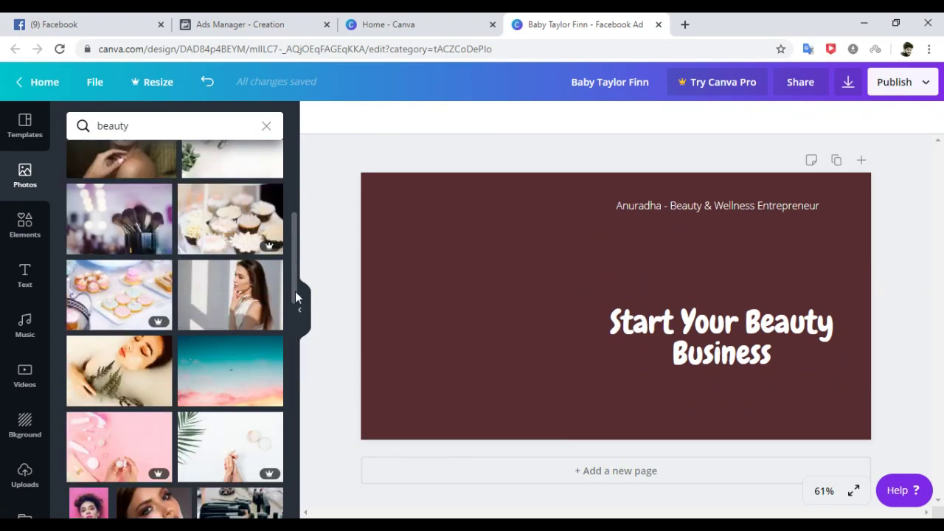
{"action": "left_click_drag", "start_coordinate": [295, 274], "coordinate": [295, 298]}
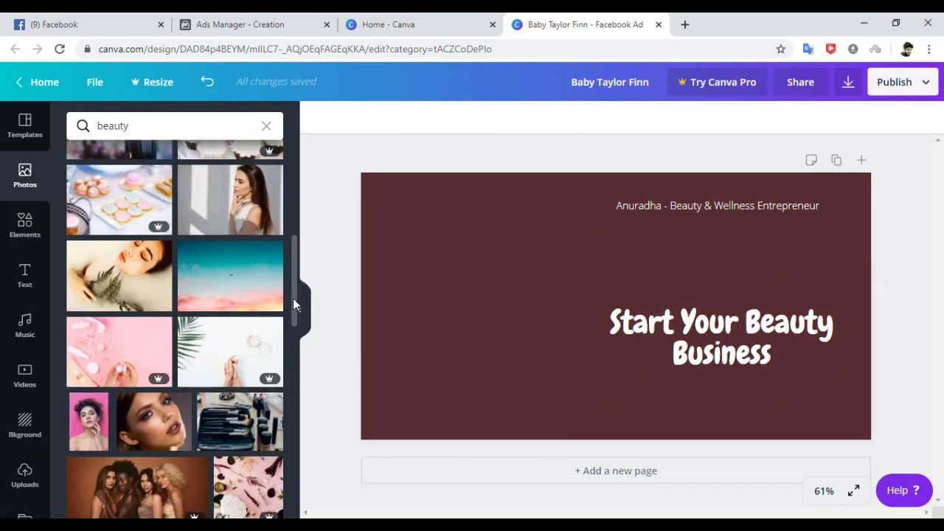
{"action": "left_click_drag", "start_coordinate": [293, 298], "coordinate": [287, 330]}
{"action": "key", "text": "ctrl+z"}
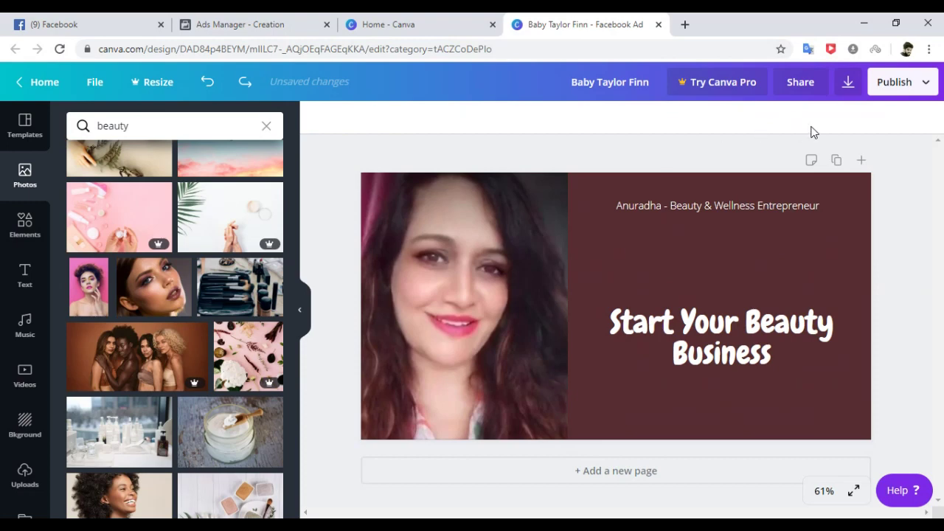
Download the design as a PNG image and dismiss the referral popup.
{"action": "left_click", "coordinate": [848, 84]}
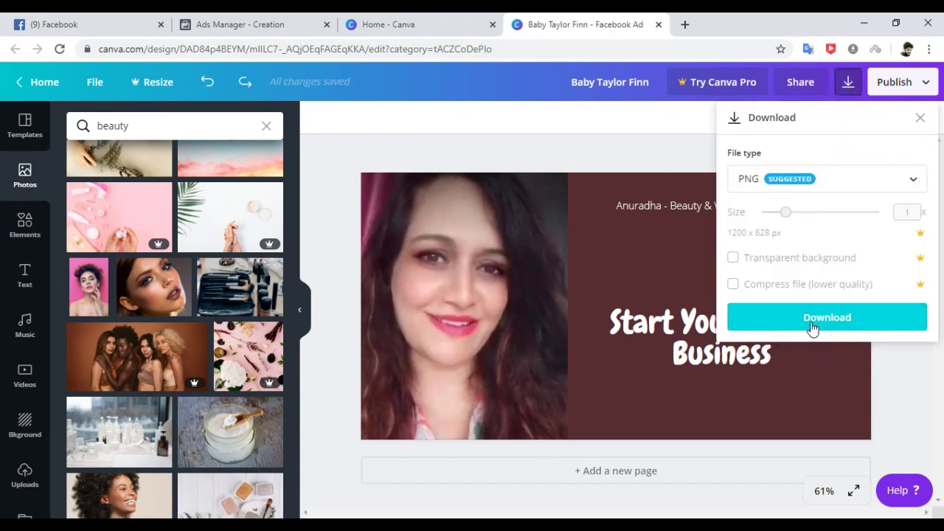
{"action": "left_click", "coordinate": [808, 319]}
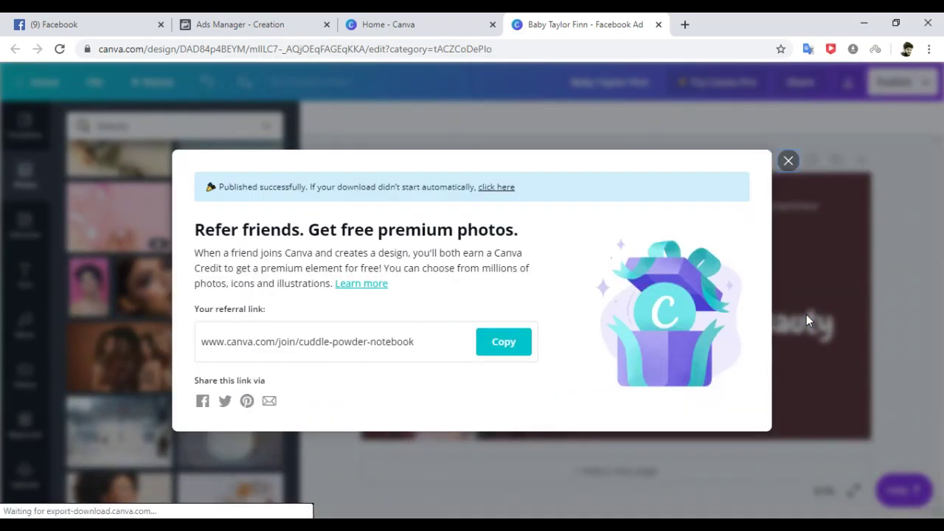
{"action": "left_click", "coordinate": [787, 161]}
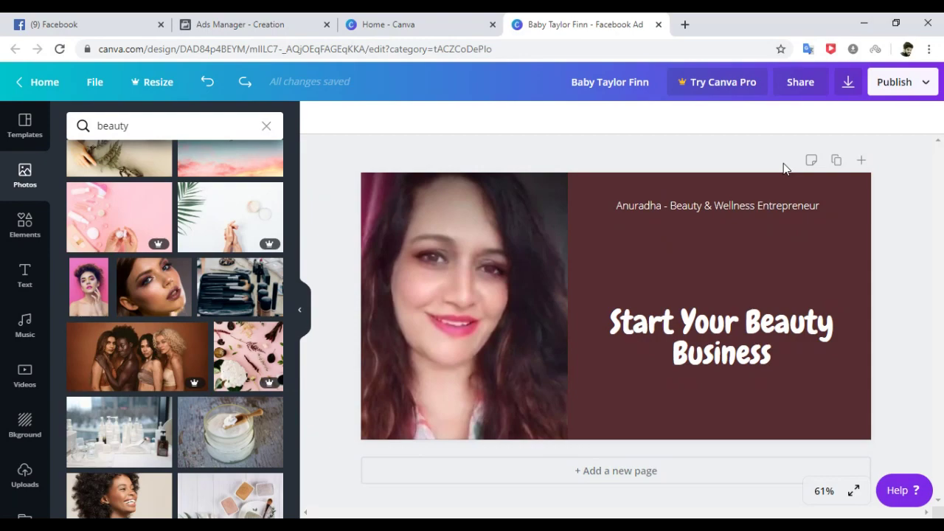
Close the Canva design and home tabs to return to Ads Manager.
{"action": "left_click", "coordinate": [659, 25]}
{"action": "left_click", "coordinate": [493, 25]}
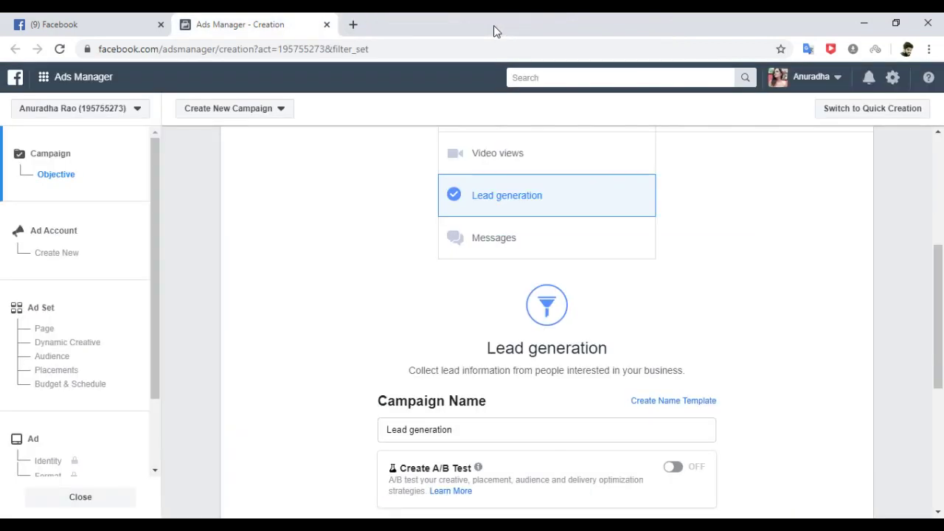
{"action": "scroll", "coordinate": [938, 314], "scroll_direction": "up", "scroll_amount": 2}
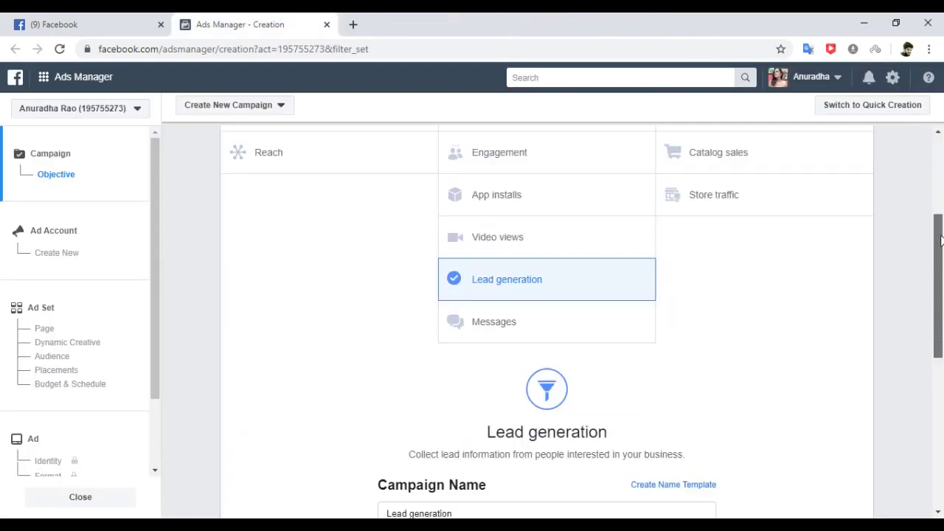
{"action": "scroll", "coordinate": [941, 290], "scroll_direction": "down", "scroll_amount": 4}
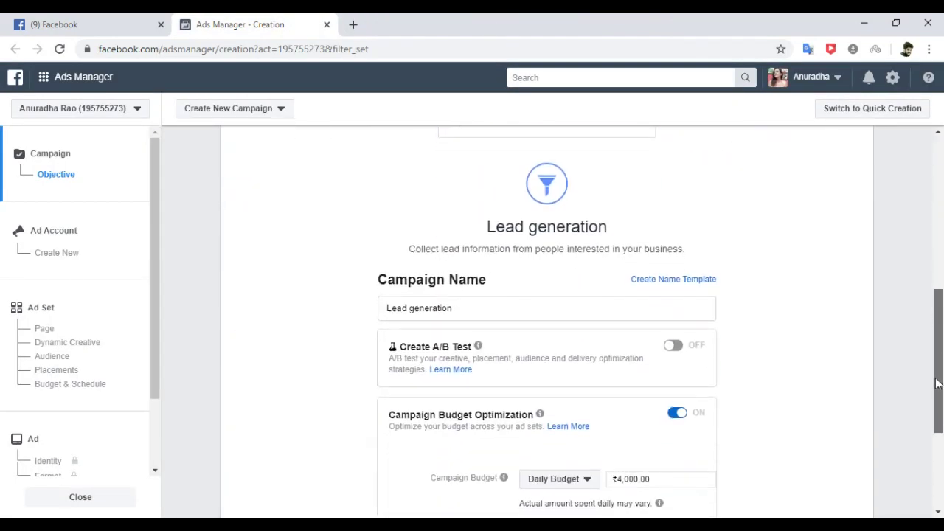
Rename the campaign to 'LeadGeneration_Mumbai&Around_May21' and copy the name to the clipboard.
{"action": "left_click", "coordinate": [416, 307]}
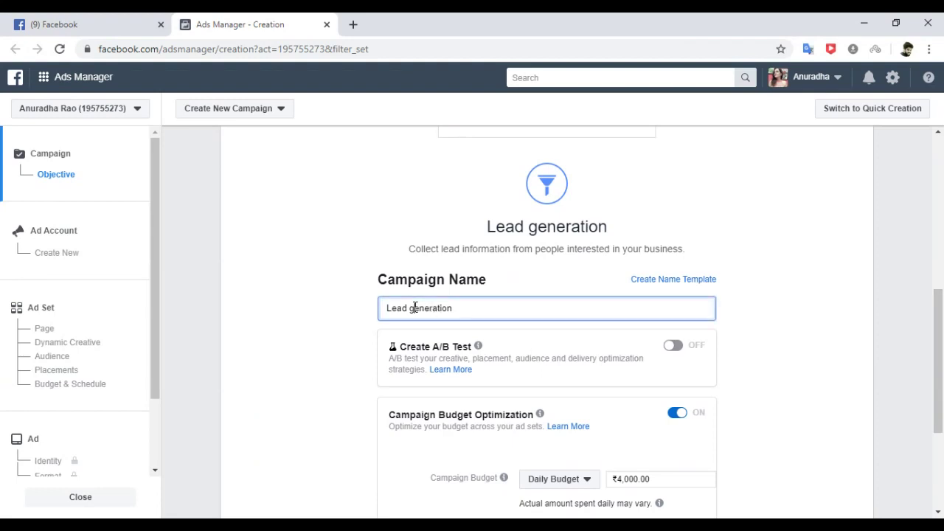
{"action": "key", "text": "BackSpace"}
{"action": "key", "text": "BackSpace"}
{"action": "type", "text": "G"}
{"action": "left_click", "coordinate": [474, 310]}
{"action": "type", "text": "_"}
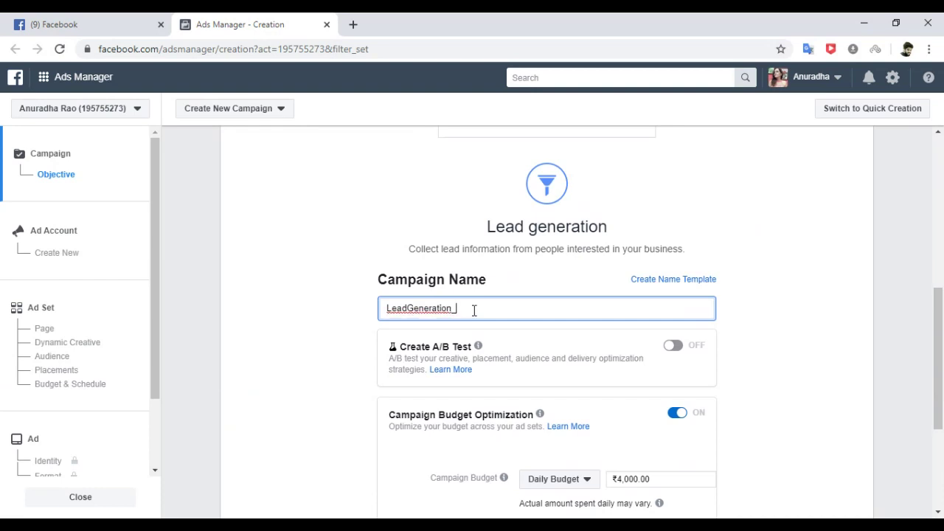
{"action": "type", "text": "A"}
{"action": "key", "text": "BackSpace"}
{"action": "type", "text": "Mumbai&Around_May21"}
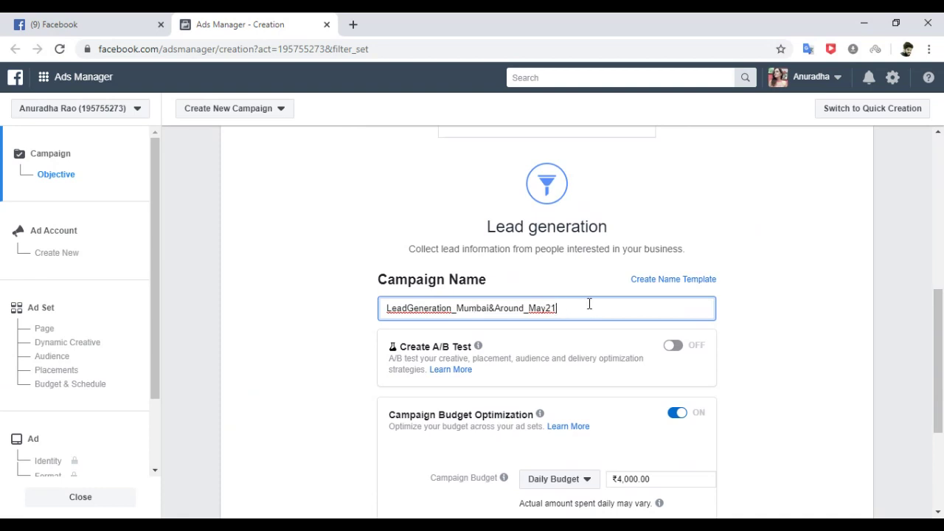
{"action": "left_click_drag", "start_coordinate": [587, 306], "coordinate": [334, 298]}
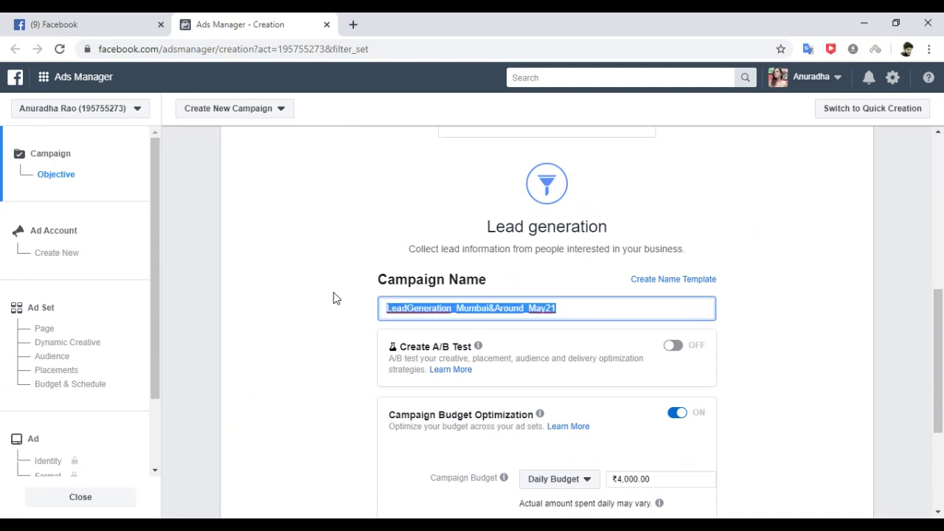
{"action": "key", "text": "ctrl+x"}
{"action": "key", "text": "ctrl+v"}
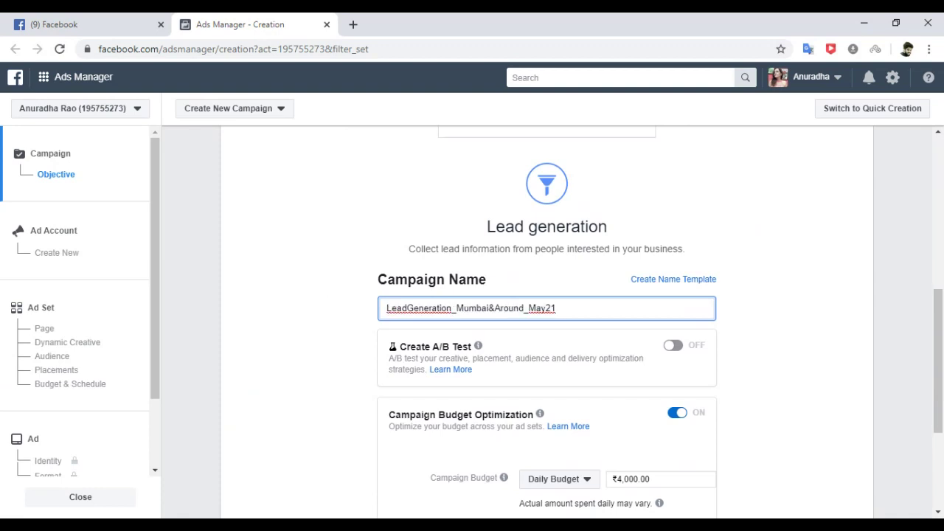
{"action": "key", "text": "alt+Tab"}
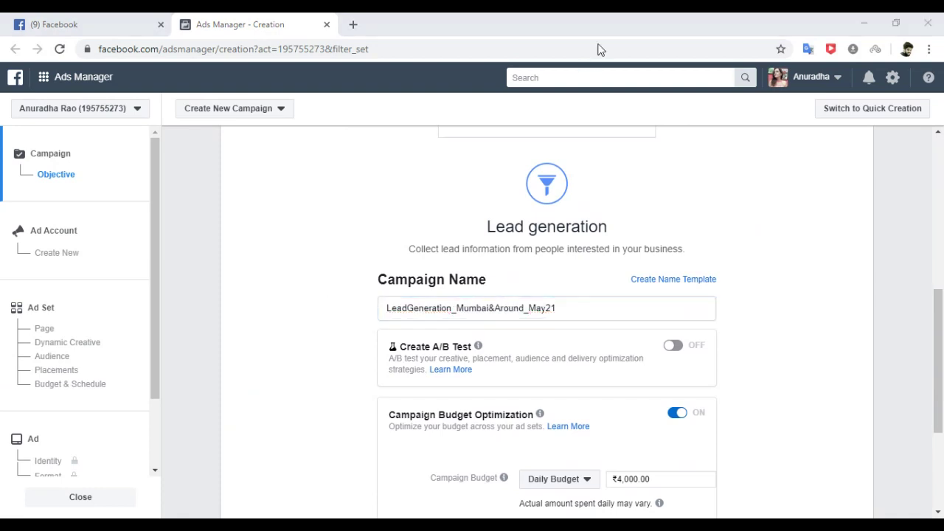
{"action": "left_click", "coordinate": [628, 25]}
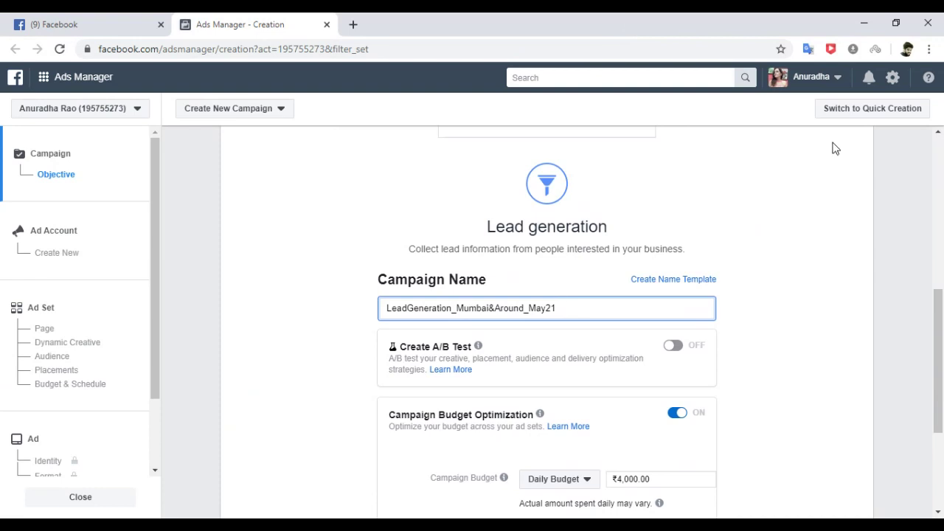
{"action": "left_click_drag", "start_coordinate": [938, 334], "coordinate": [939, 369]}
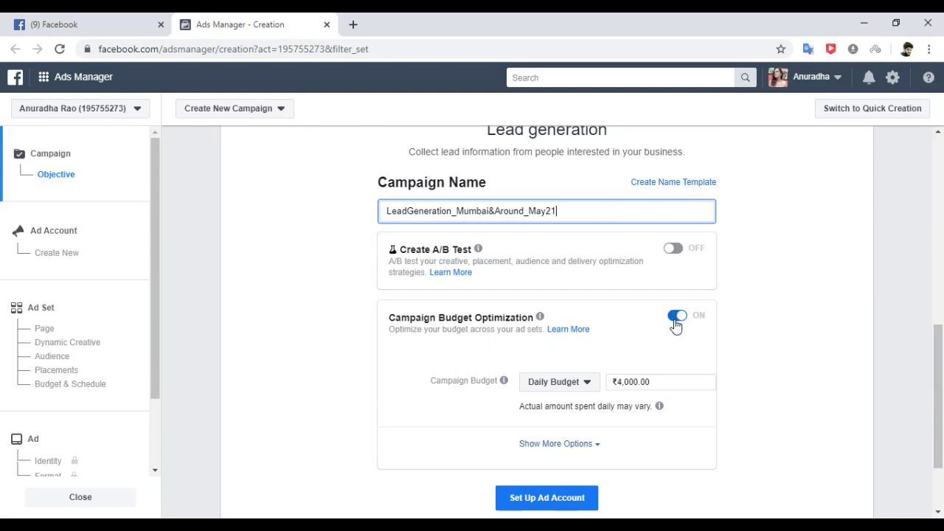
Switch Campaign Budget Optimization off and copy the campaign name to the clipboard.
{"action": "left_click", "coordinate": [675, 319]}
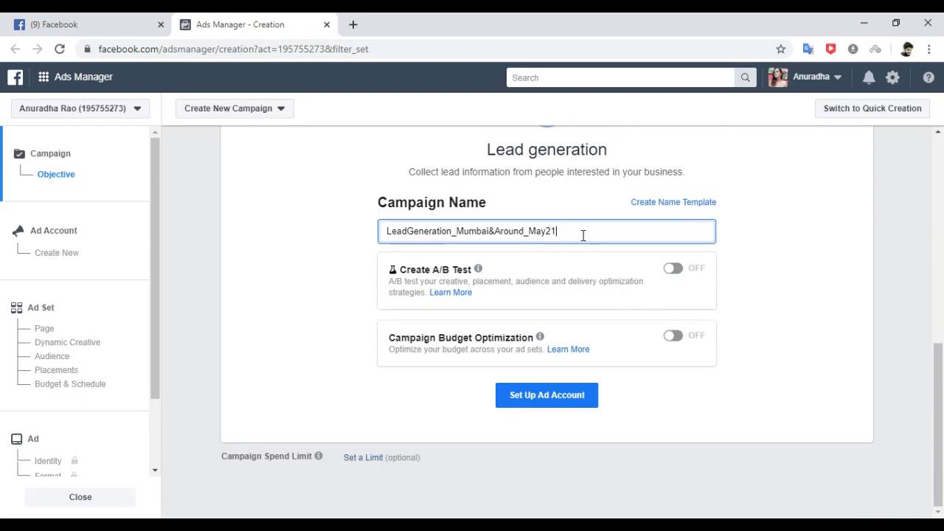
{"action": "left_click_drag", "start_coordinate": [556, 232], "coordinate": [322, 251]}
{"action": "key", "text": "ctrl+x"}
{"action": "key", "text": "ctrl+v"}
{"action": "scroll", "coordinate": [153, 288], "scroll_direction": "down", "scroll_amount": 1}
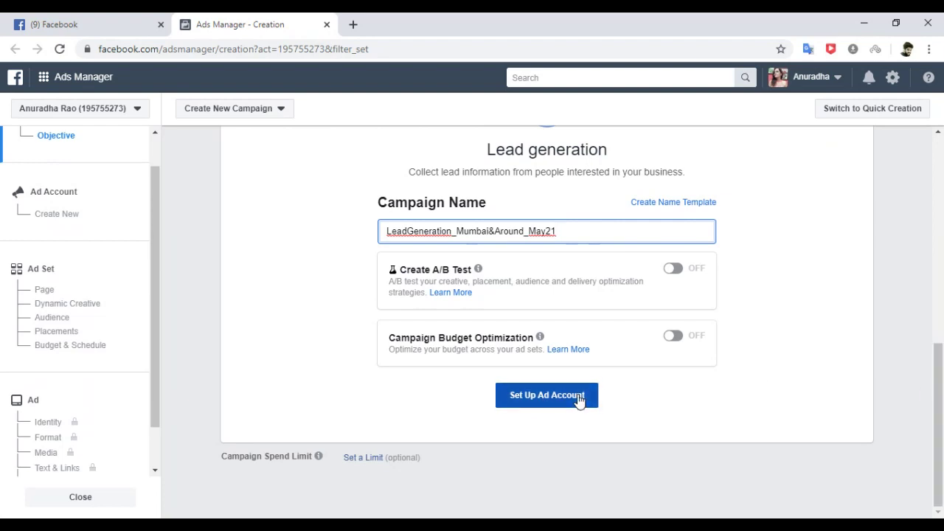
Accept India, rupee and Kolkata account settings, then name the ad set 'LeadGeneration_Mumbai&Around_May21'.
{"action": "left_click", "coordinate": [554, 396]}
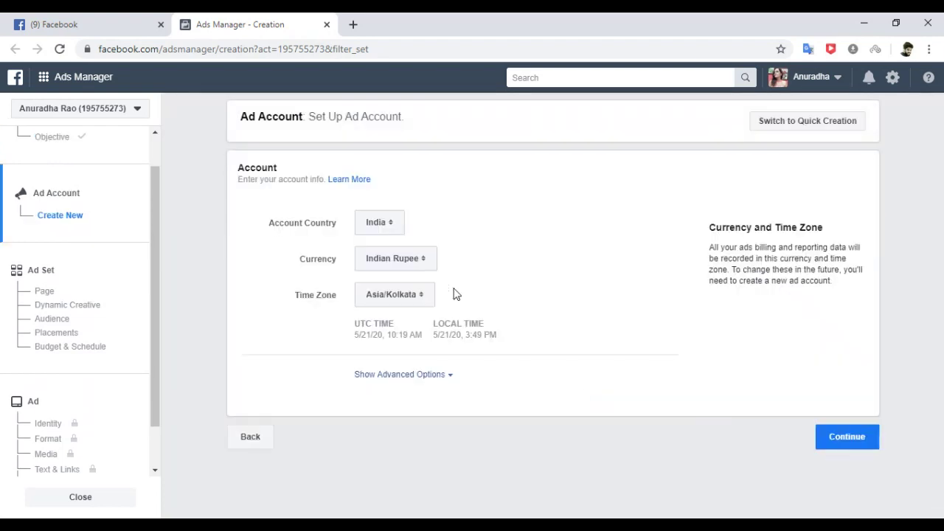
{"action": "left_click", "coordinate": [858, 445]}
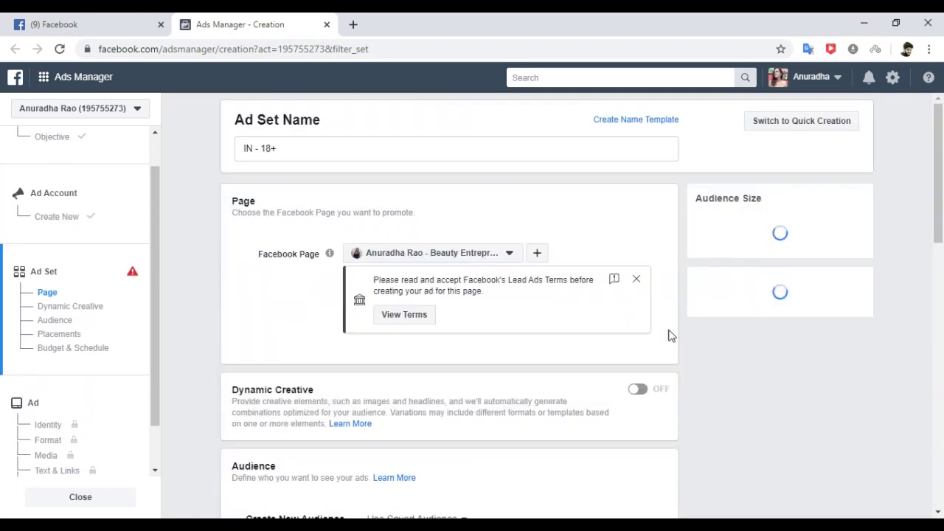
{"action": "left_click_drag", "start_coordinate": [297, 149], "coordinate": [214, 150]}
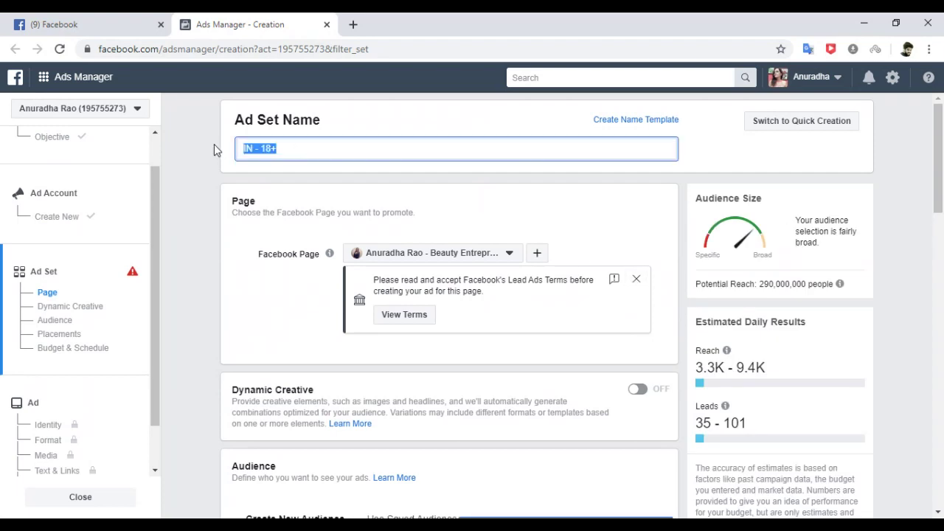
{"action": "key", "text": "ctrl+v"}
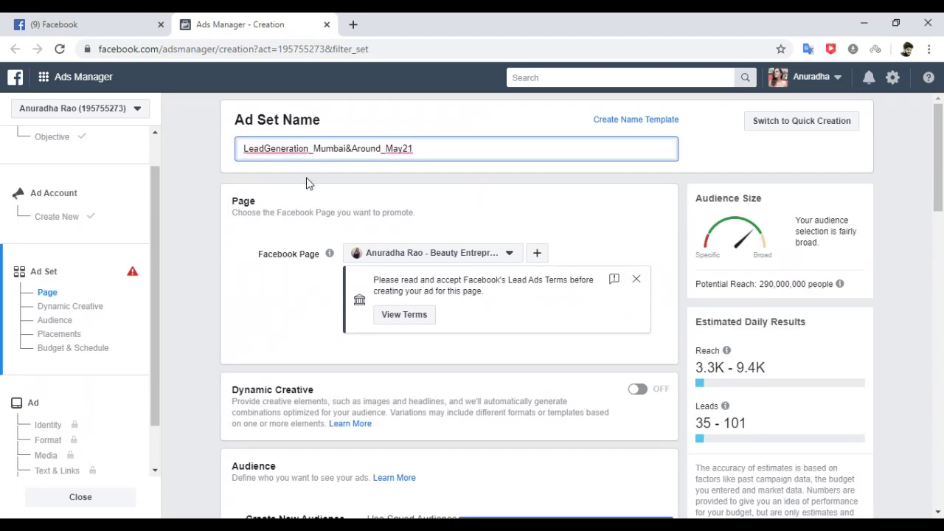
{"action": "left_click", "coordinate": [305, 179]}
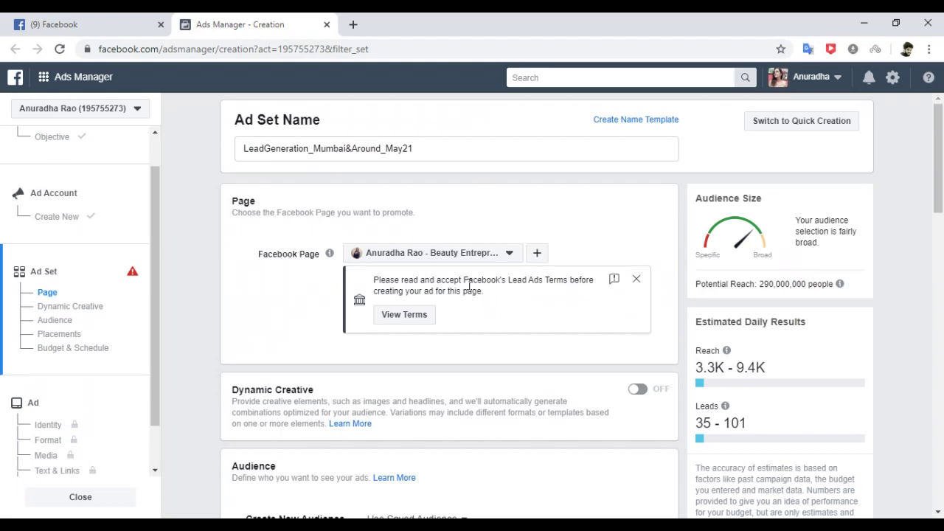
Agree to the Lead Ads Terms for the business page and dismiss the confirmation notice.
{"action": "left_click", "coordinate": [403, 319]}
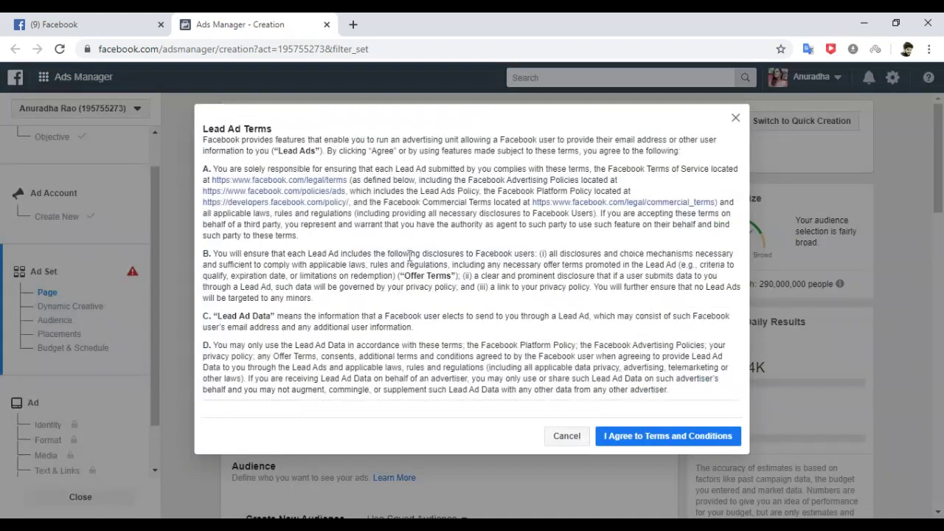
{"action": "left_click", "coordinate": [663, 436]}
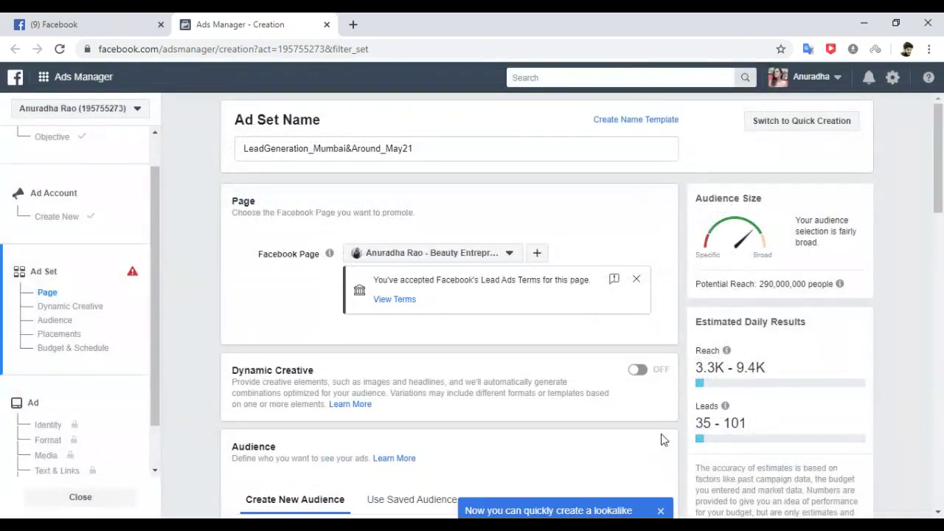
{"action": "left_click", "coordinate": [636, 279]}
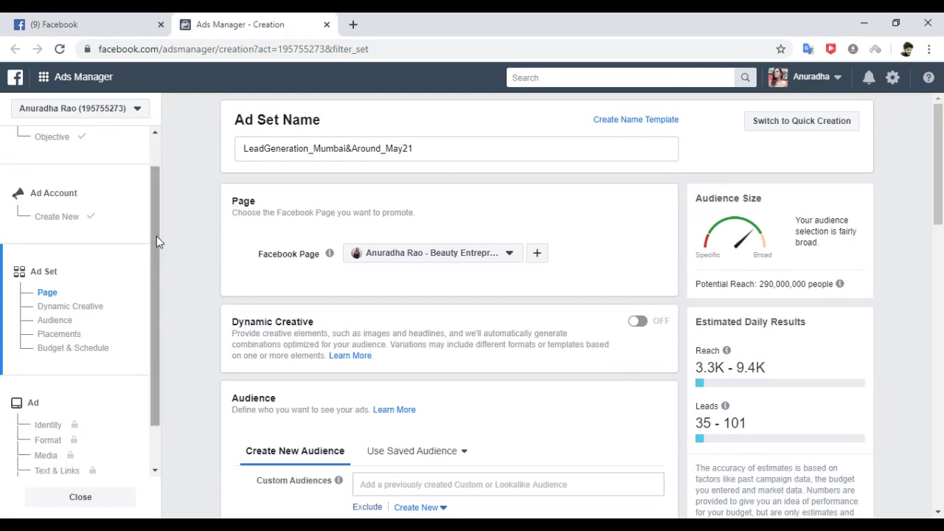
{"action": "left_click", "coordinate": [46, 292]}
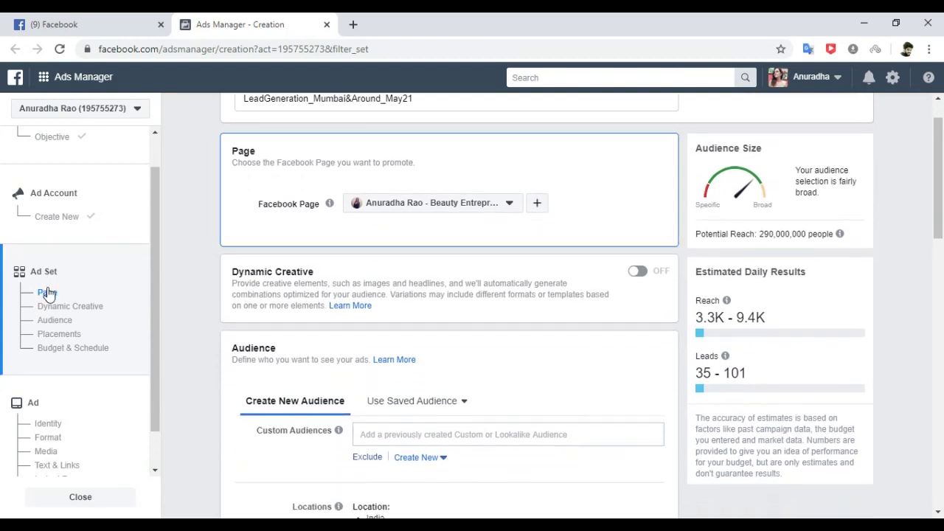
{"action": "left_click", "coordinate": [518, 206]}
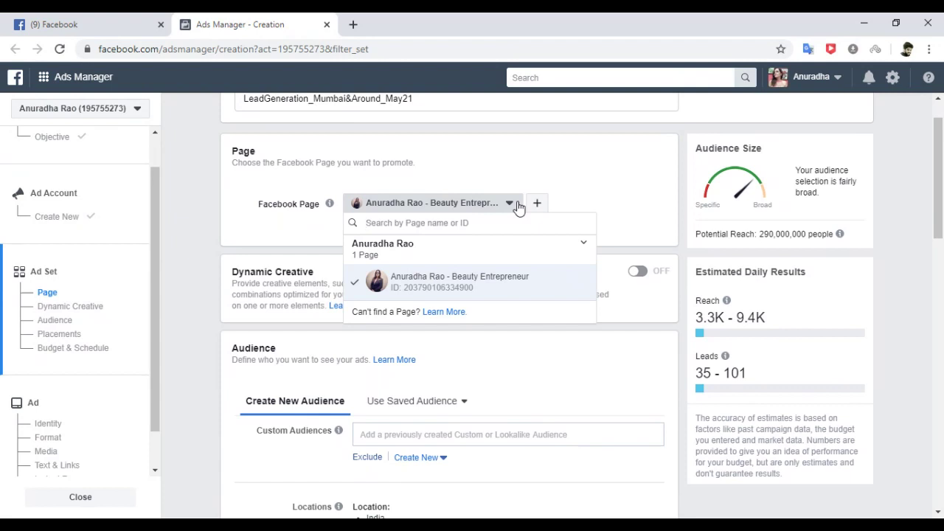
Close the Facebook Page list, keeping the business page selected.
{"action": "left_click", "coordinate": [594, 173]}
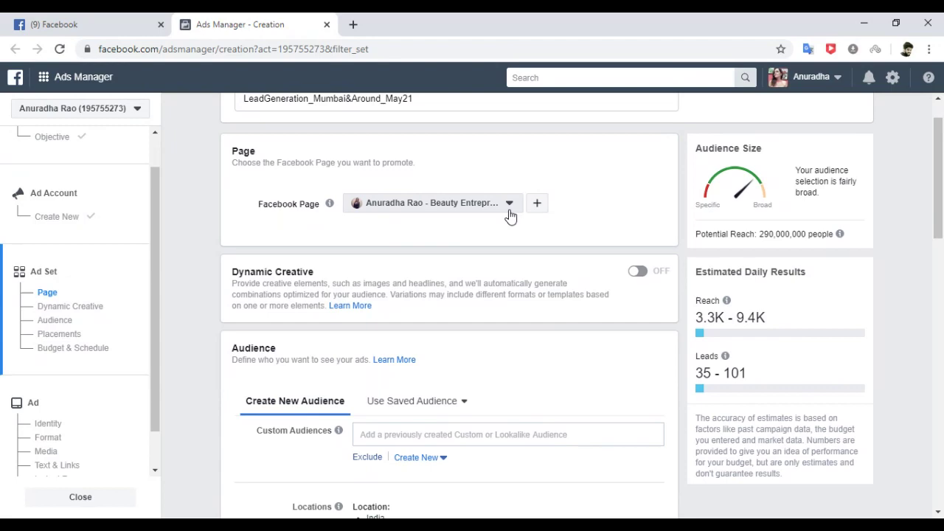
{"action": "left_click_drag", "start_coordinate": [939, 215], "coordinate": [938, 222]}
{"action": "mouse_move", "coordinate": [839, 228]}
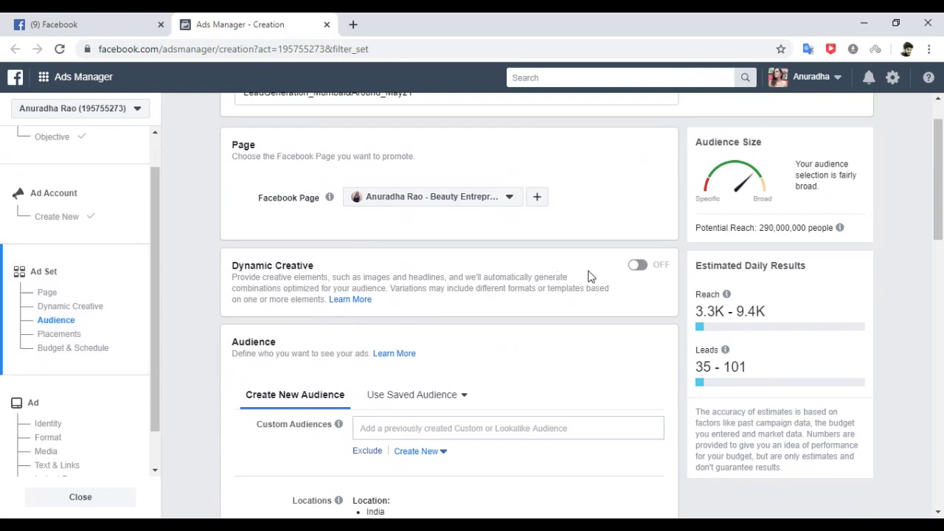
Edit the audience locations and add Mumbai as a target city.
{"action": "left_click", "coordinate": [64, 322]}
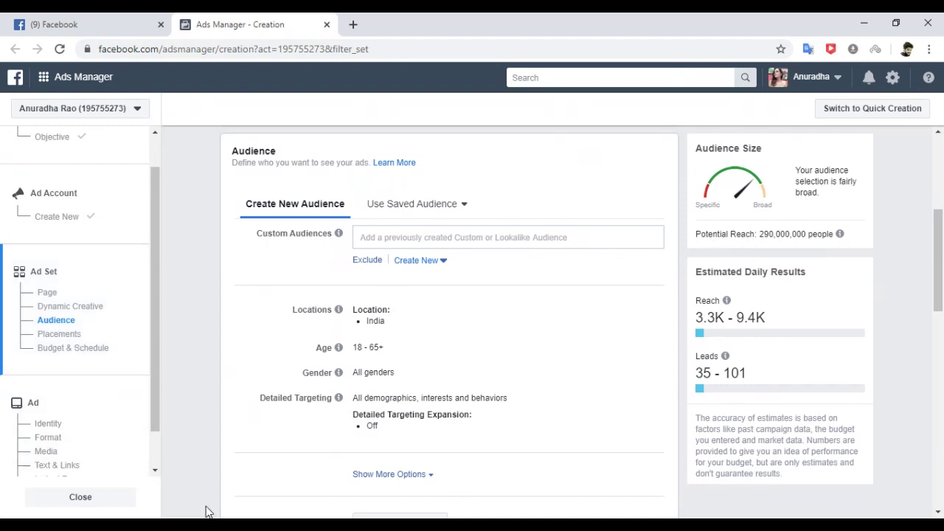
{"action": "mouse_move", "coordinate": [382, 343]}
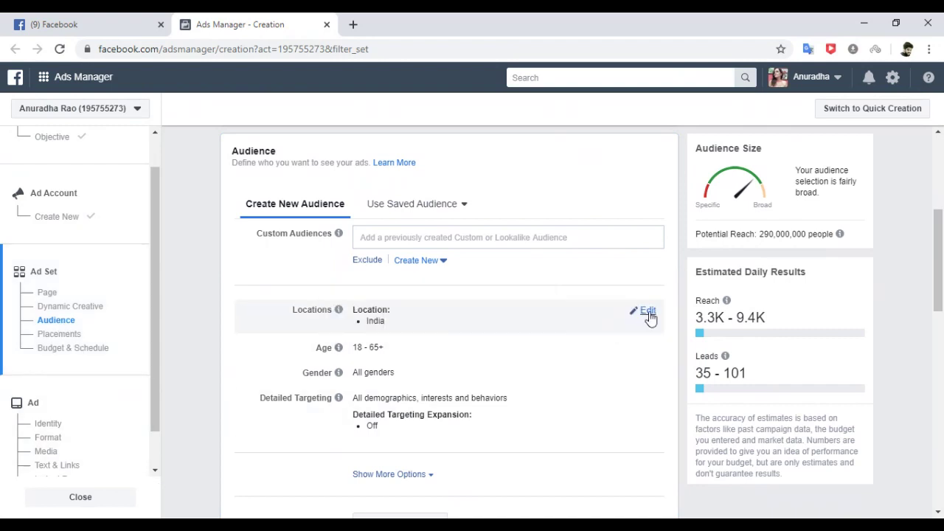
{"action": "left_click", "coordinate": [649, 316]}
{"action": "left_click", "coordinate": [470, 381]}
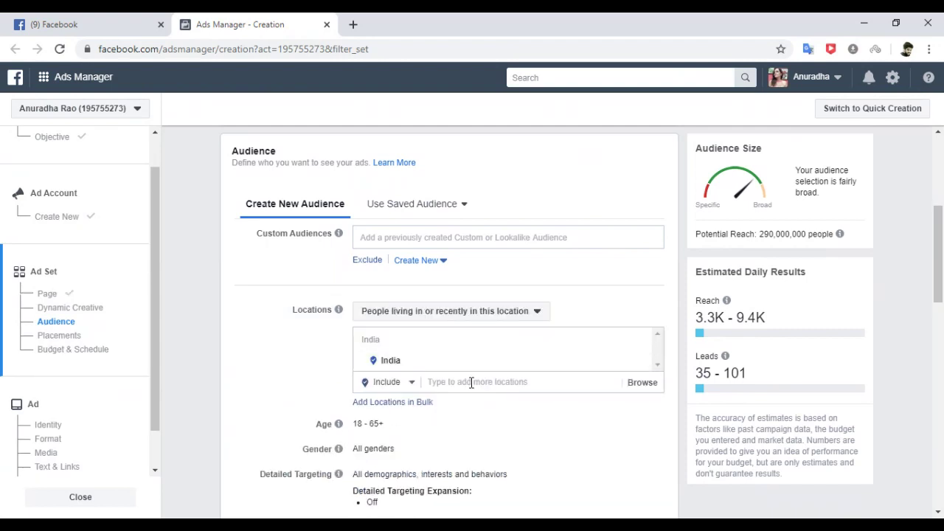
{"action": "type", "text": "mumbai"}
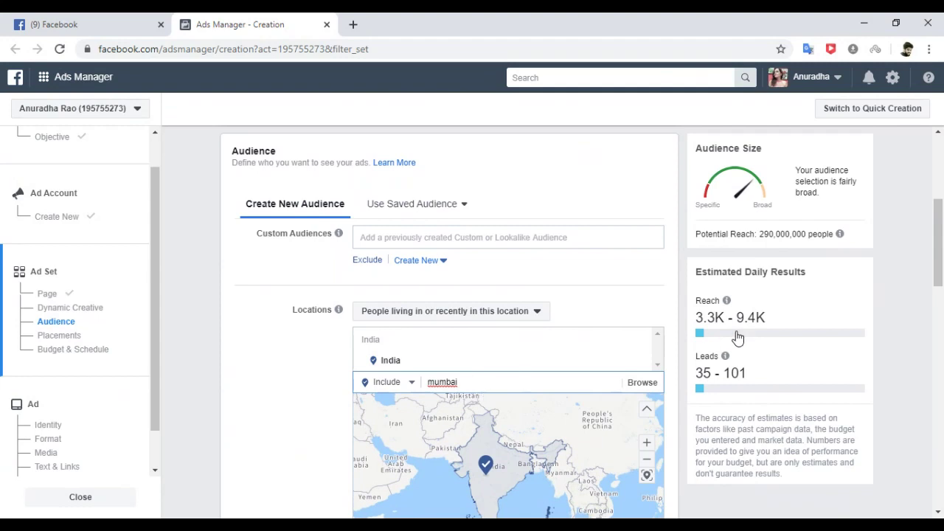
{"action": "left_click_drag", "start_coordinate": [941, 236], "coordinate": [940, 256]}
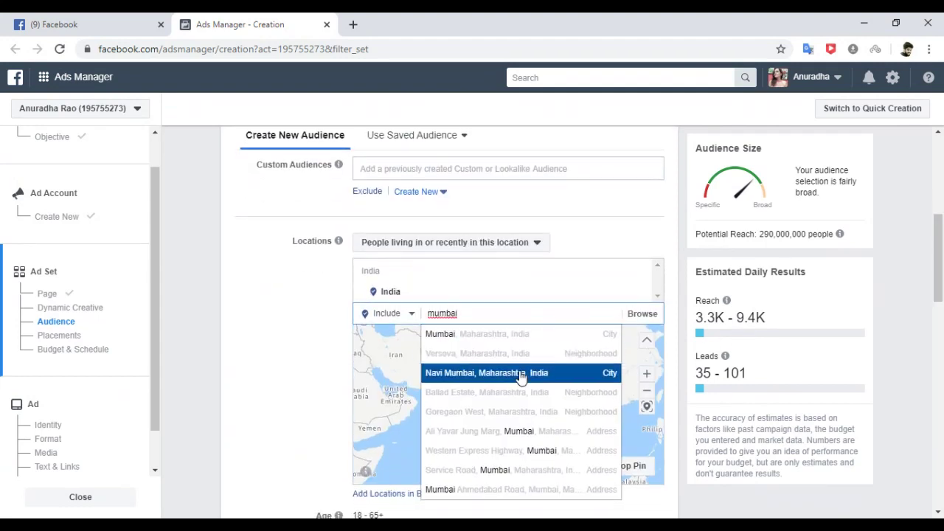
{"action": "left_click", "coordinate": [486, 334]}
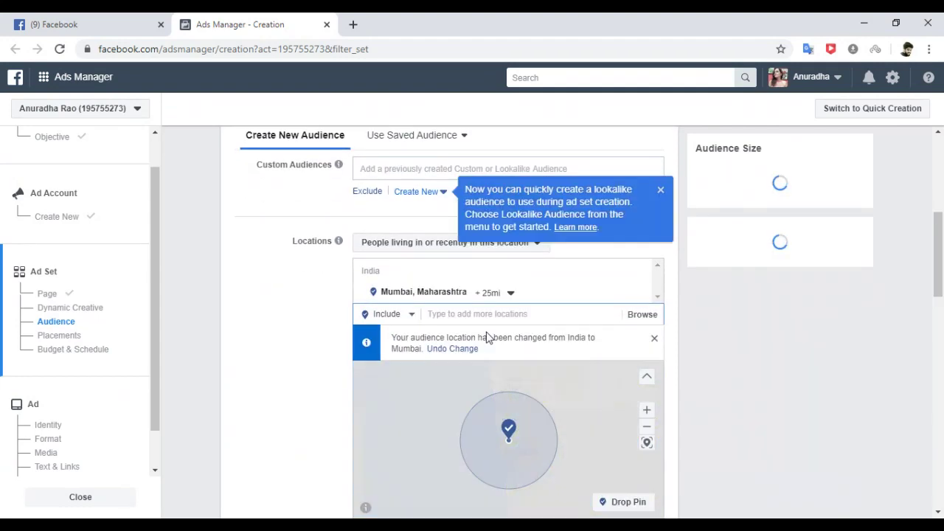
Add Navi Mumbai, Aurangabad and Pune as locations, bringing reach to 23,000,000.
{"action": "type", "text": "navi mumbai"}
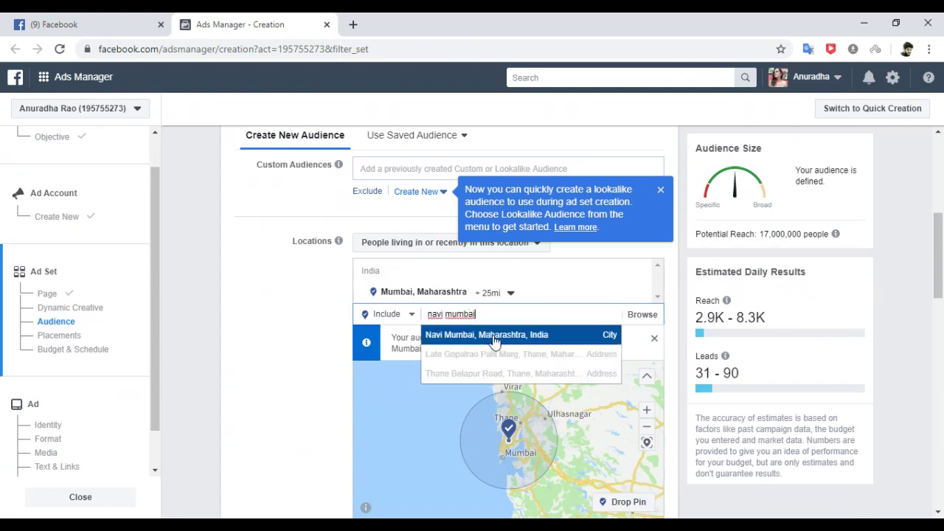
{"action": "left_click", "coordinate": [490, 336]}
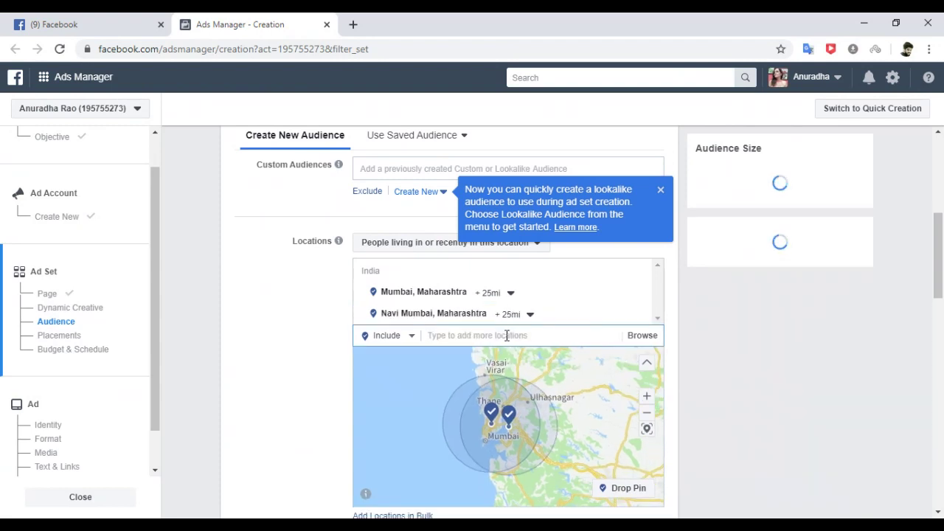
{"action": "type", "text": "aurangab"}
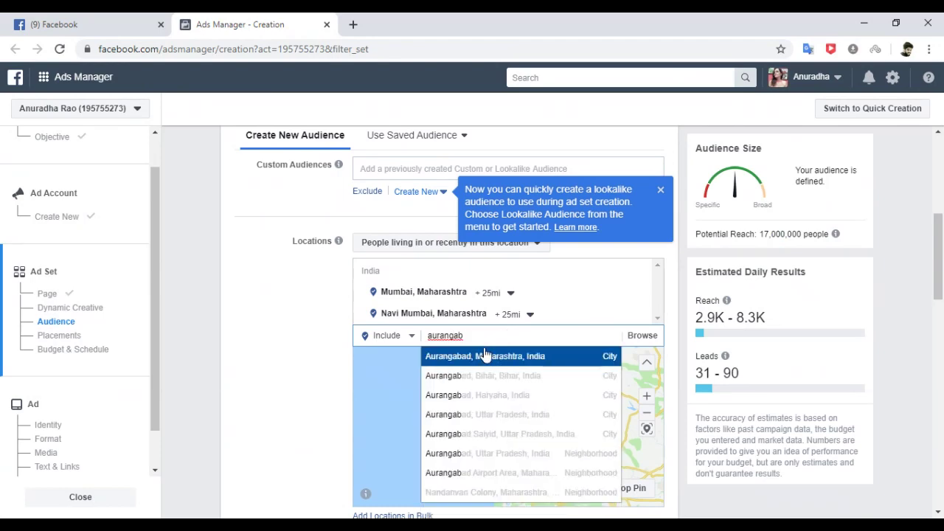
{"action": "left_click", "coordinate": [484, 357]}
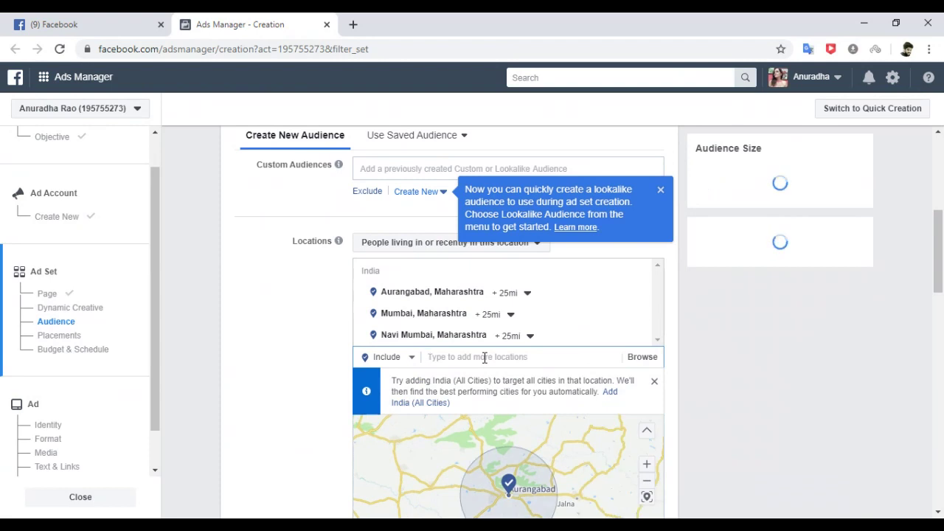
{"action": "type", "text": "pune"}
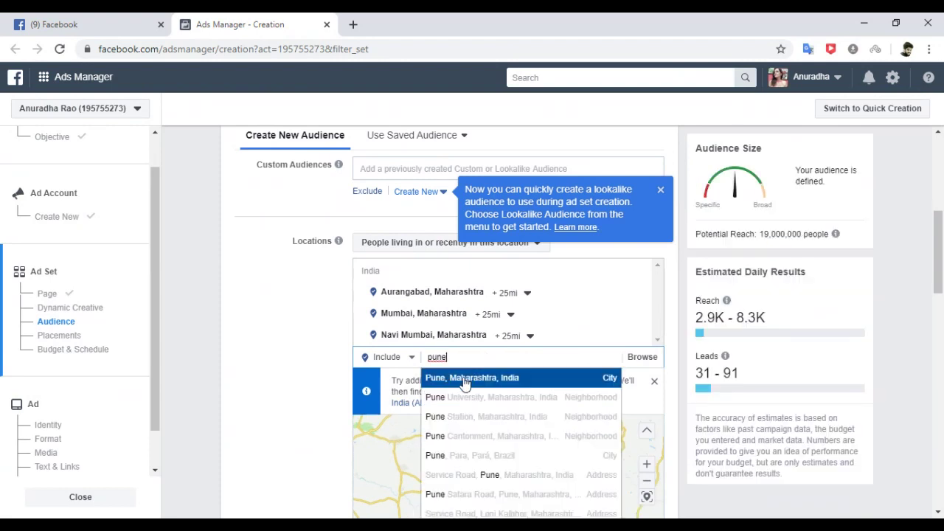
{"action": "left_click", "coordinate": [466, 378]}
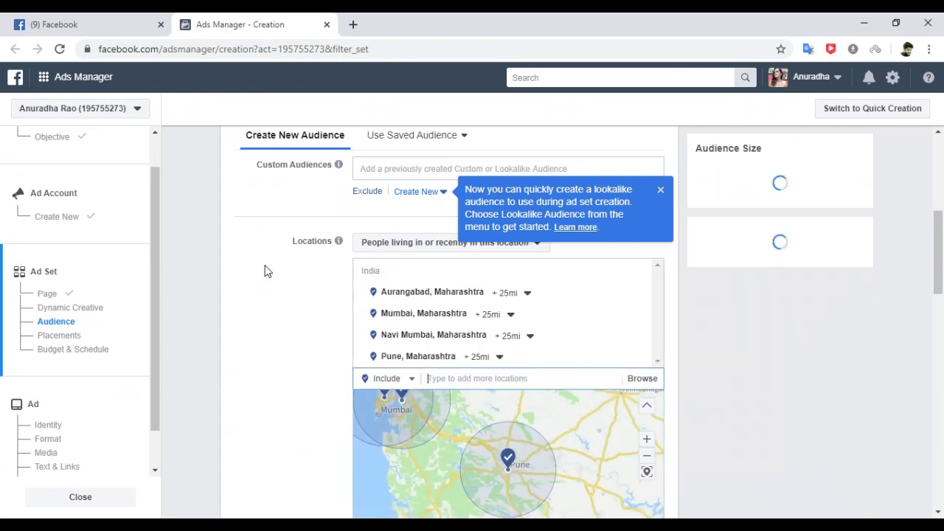
{"action": "left_click", "coordinate": [263, 270]}
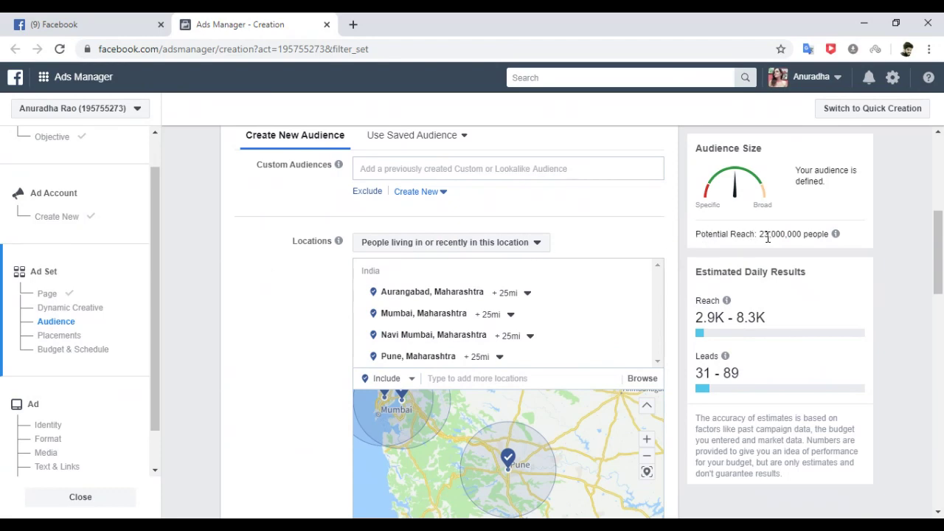
{"action": "left_click_drag", "start_coordinate": [759, 234], "coordinate": [770, 236]}
{"action": "left_click_drag", "start_coordinate": [696, 298], "coordinate": [774, 326]}
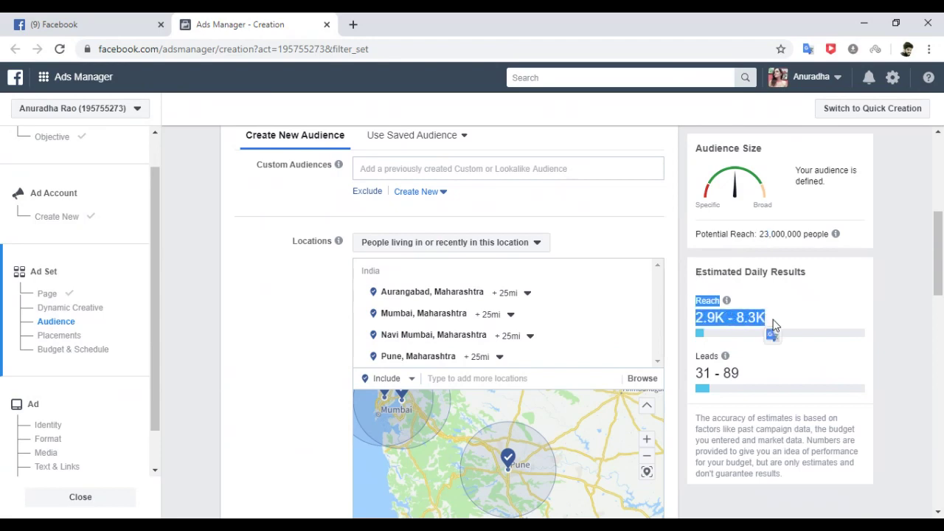
{"action": "left_click", "coordinate": [698, 355]}
{"action": "left_click_drag", "start_coordinate": [698, 356], "coordinate": [738, 367]}
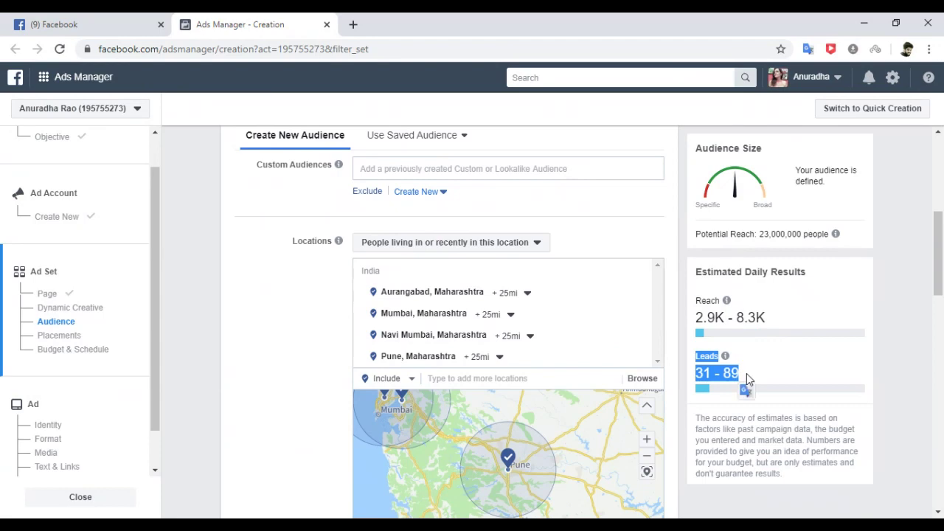
{"action": "left_click", "coordinate": [898, 292]}
{"action": "left_click_drag", "start_coordinate": [934, 255], "coordinate": [942, 291]}
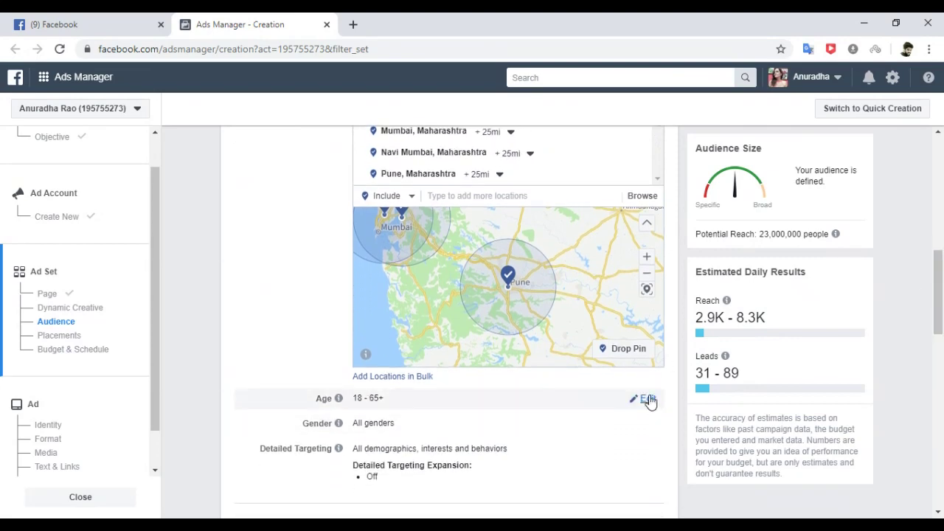
{"action": "left_click", "coordinate": [647, 399]}
{"action": "left_click", "coordinate": [378, 404]}
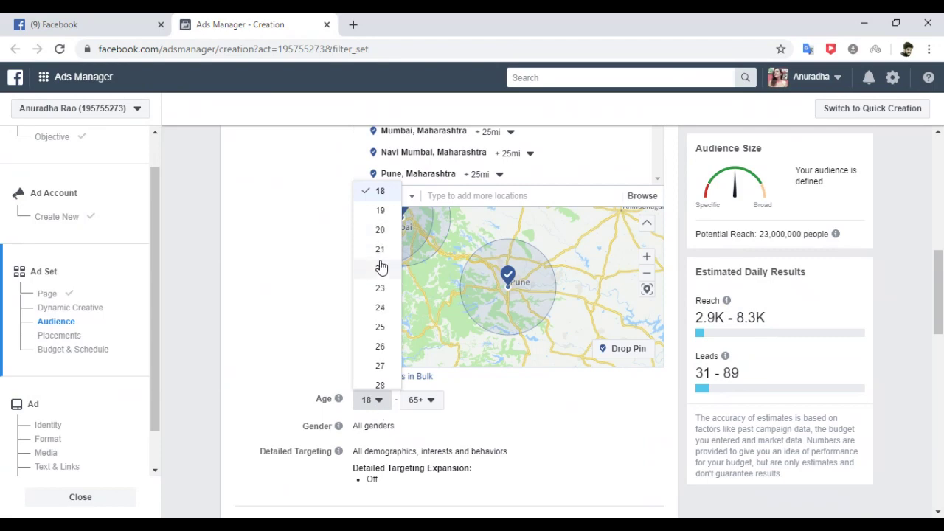
{"action": "left_click", "coordinate": [379, 230]}
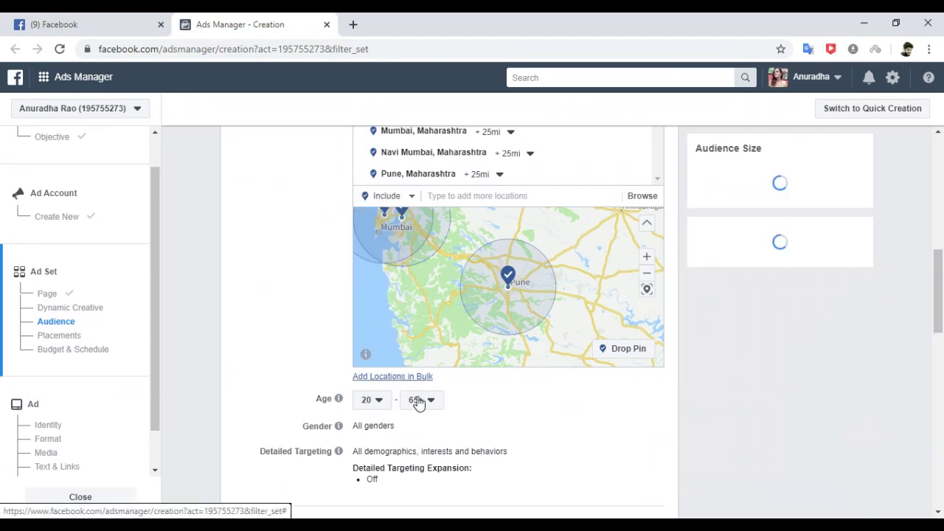
{"action": "left_click", "coordinate": [428, 402]}
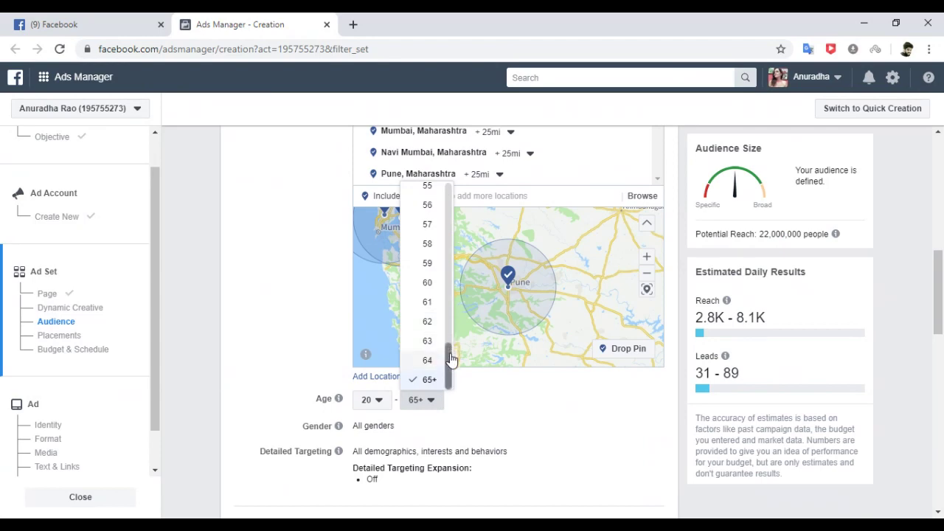
{"action": "left_click_drag", "start_coordinate": [448, 361], "coordinate": [447, 276]}
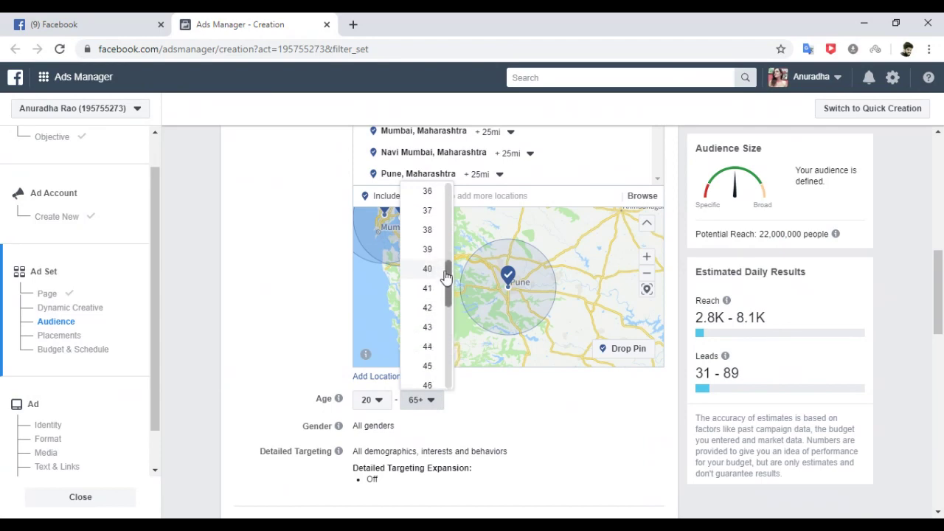
{"action": "left_click", "coordinate": [426, 363]}
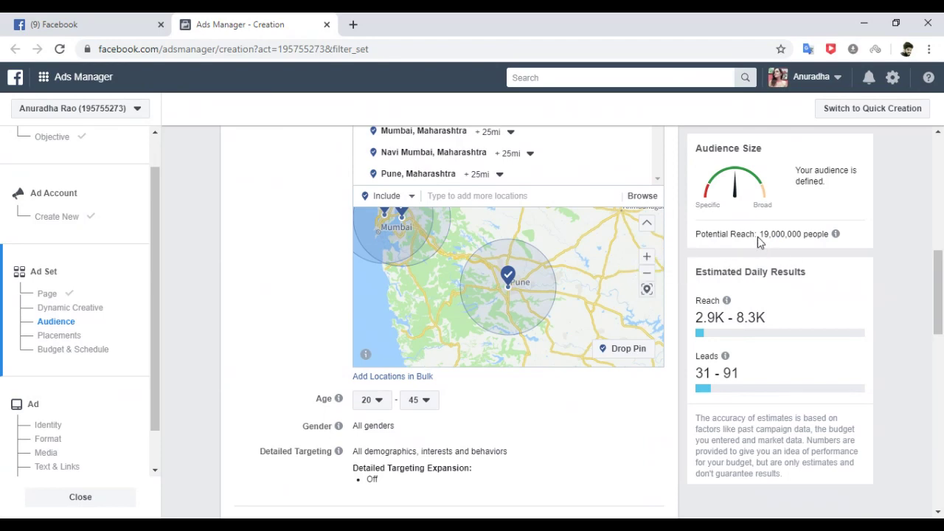
{"action": "left_click_drag", "start_coordinate": [762, 233], "coordinate": [767, 234]}
{"action": "left_click", "coordinate": [766, 234]}
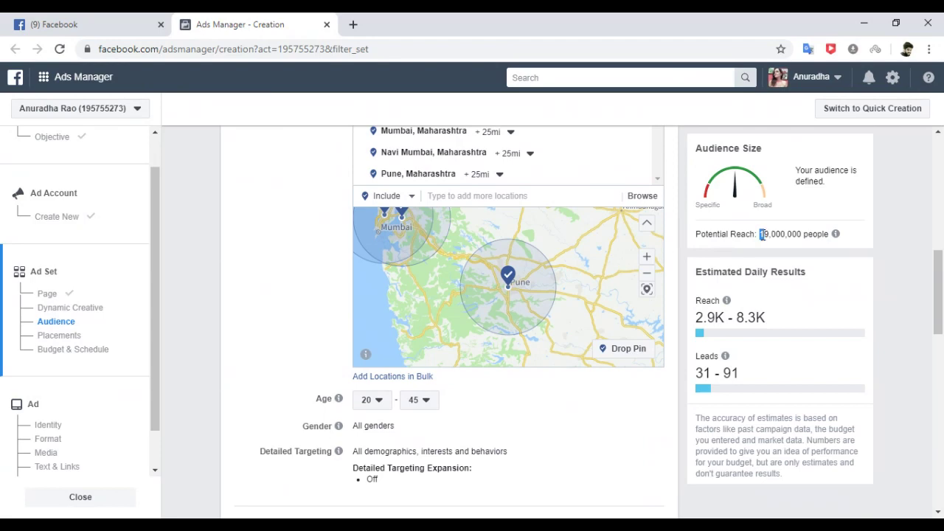
{"action": "double_click", "coordinate": [763, 234]}
{"action": "left_click", "coordinate": [890, 283]}
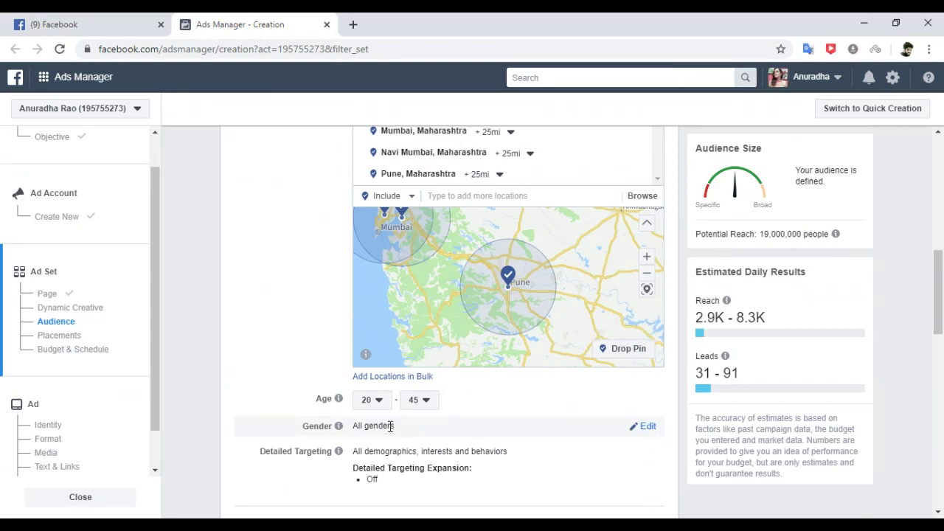
Set gender to Women and review the 5,400,000 reach and 2.7K–7.9K daily estimate.
{"action": "left_click", "coordinate": [646, 429]}
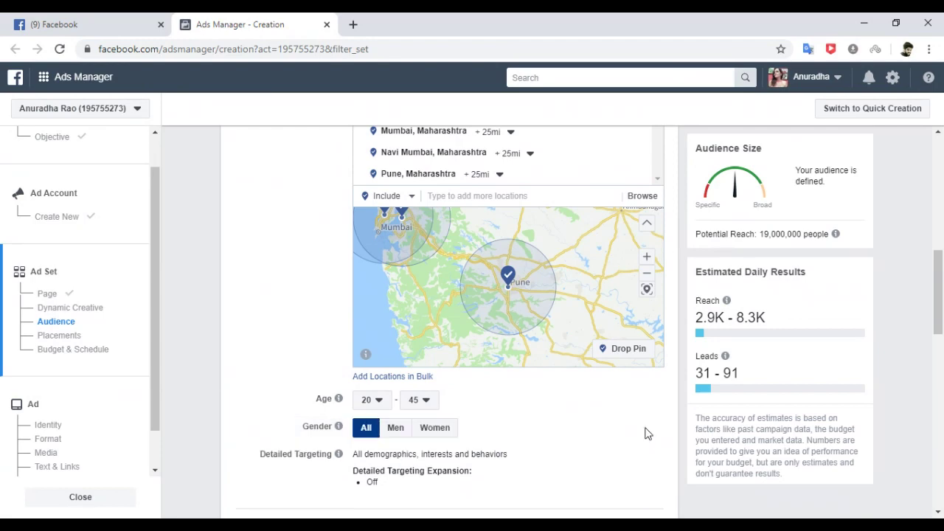
{"action": "left_click", "coordinate": [436, 436]}
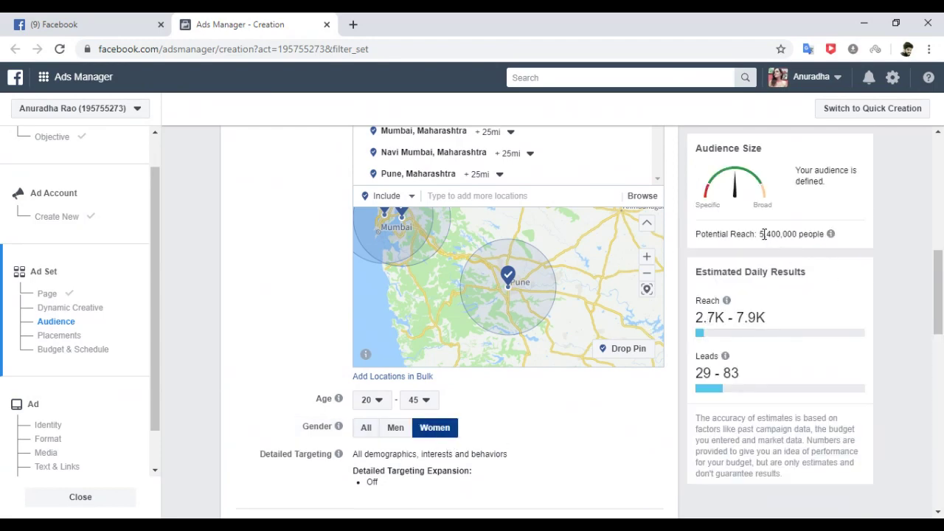
{"action": "left_click_drag", "start_coordinate": [762, 234], "coordinate": [802, 233]}
{"action": "left_click", "coordinate": [914, 293]}
{"action": "triple_click", "coordinate": [749, 317]}
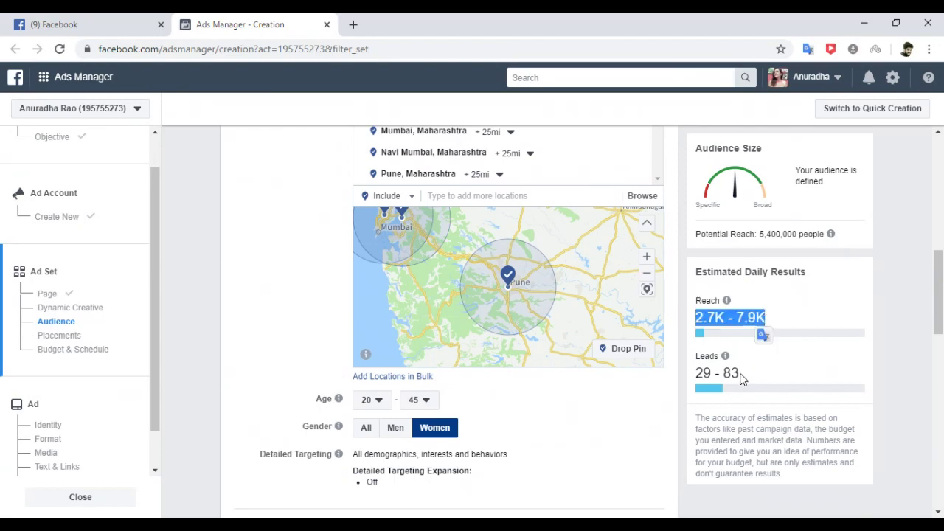
{"action": "left_click_drag", "start_coordinate": [938, 292], "coordinate": [938, 340]}
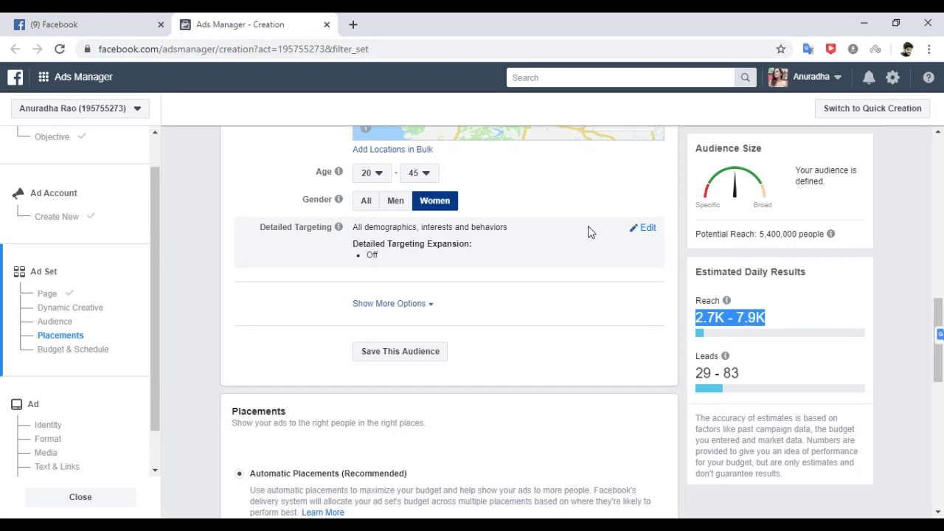
Edit Detailed Targeting and set the location type to 'People living in this location'.
{"action": "left_click", "coordinate": [647, 229]}
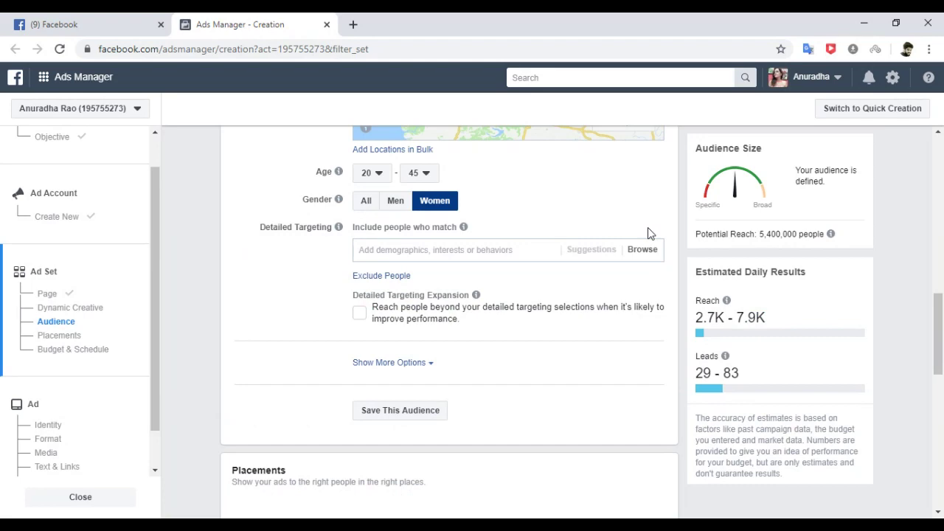
{"action": "left_click_drag", "start_coordinate": [940, 310], "coordinate": [939, 255]}
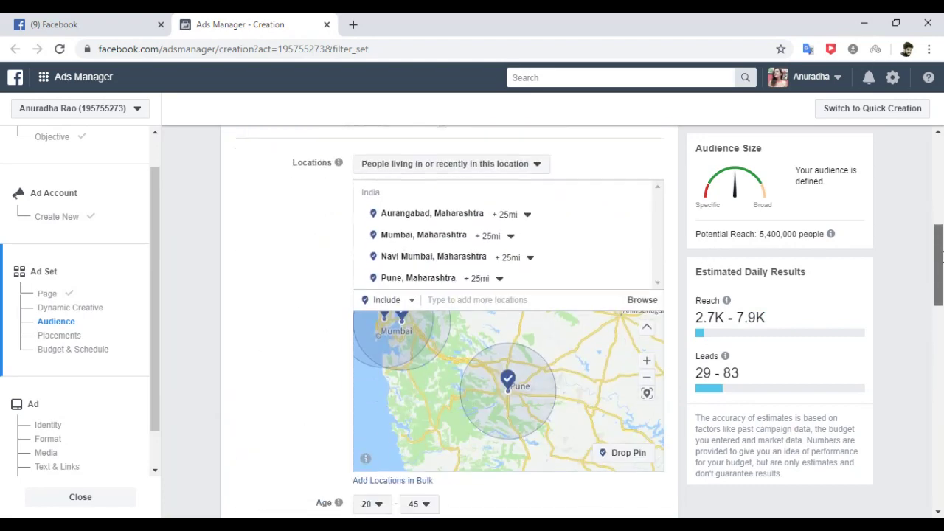
{"action": "left_click", "coordinate": [535, 165]}
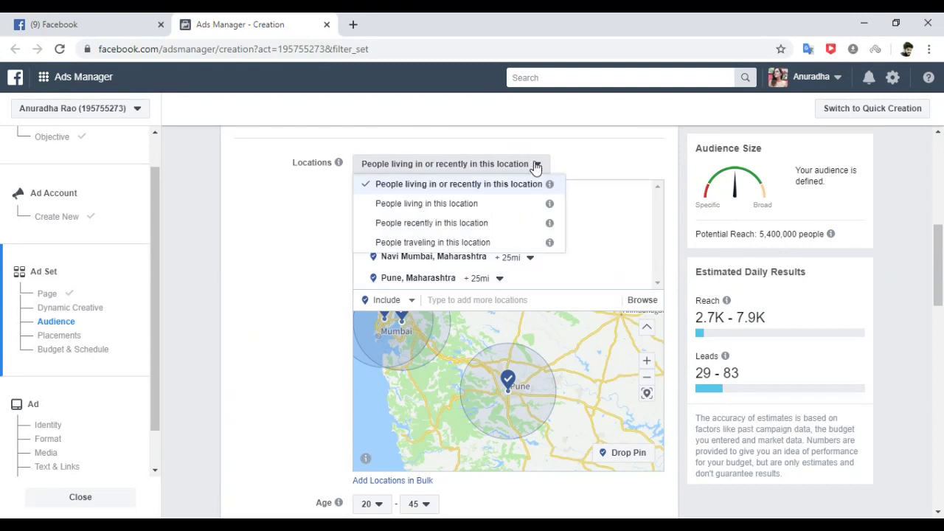
{"action": "left_click", "coordinate": [475, 205]}
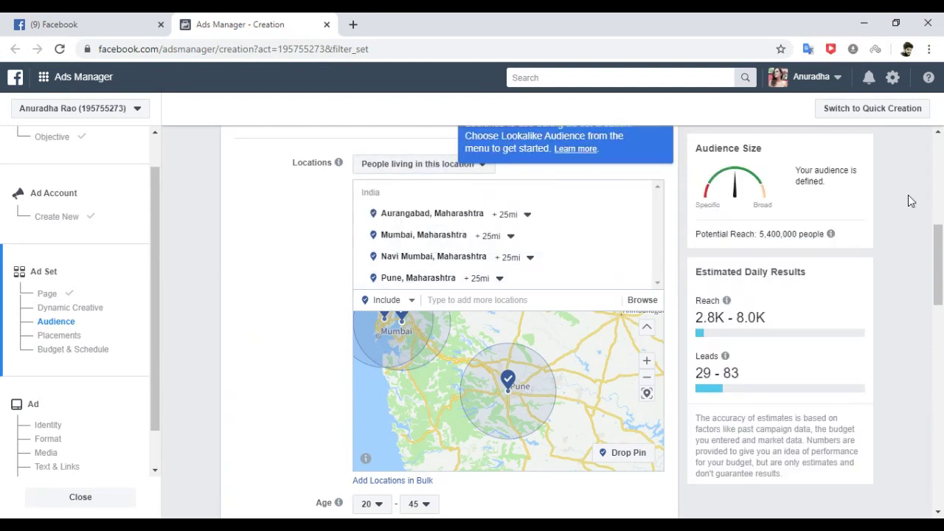
{"action": "left_click_drag", "start_coordinate": [937, 248], "coordinate": [940, 324]}
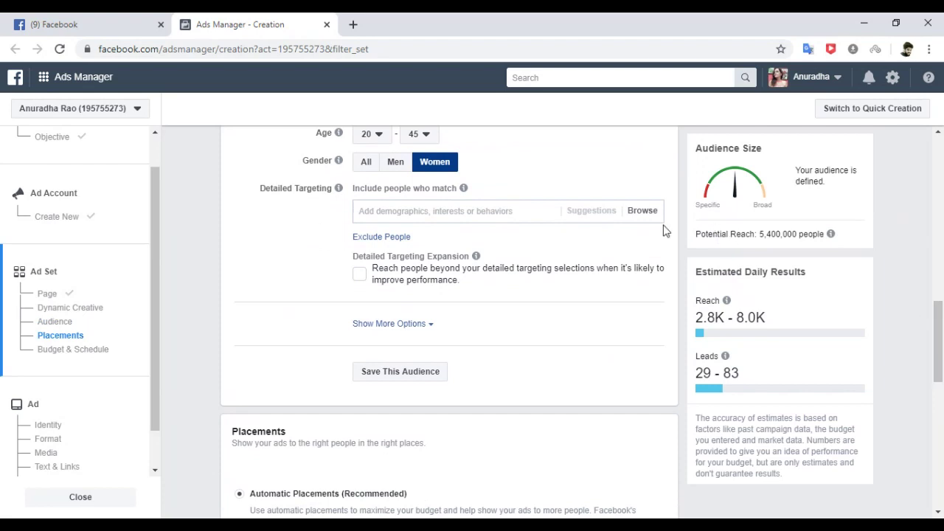
Add Demographics > Education > Education Level > High school grad, cutting potential reach to 200,000.
{"action": "left_click", "coordinate": [642, 212]}
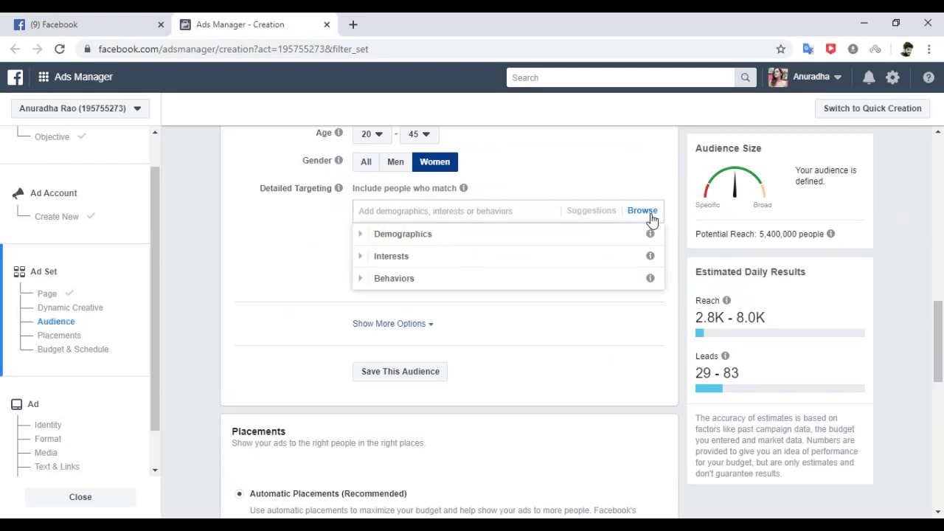
{"action": "left_click", "coordinate": [447, 237]}
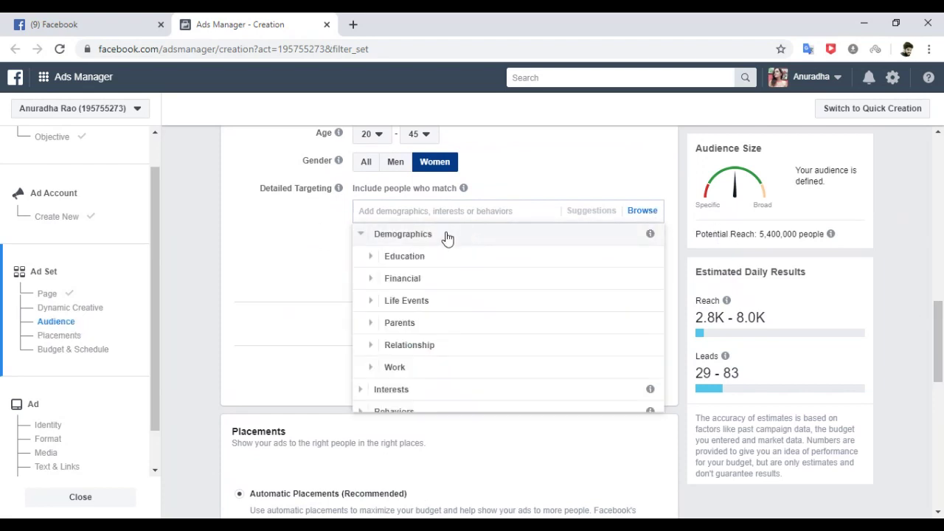
{"action": "left_click", "coordinate": [410, 257]}
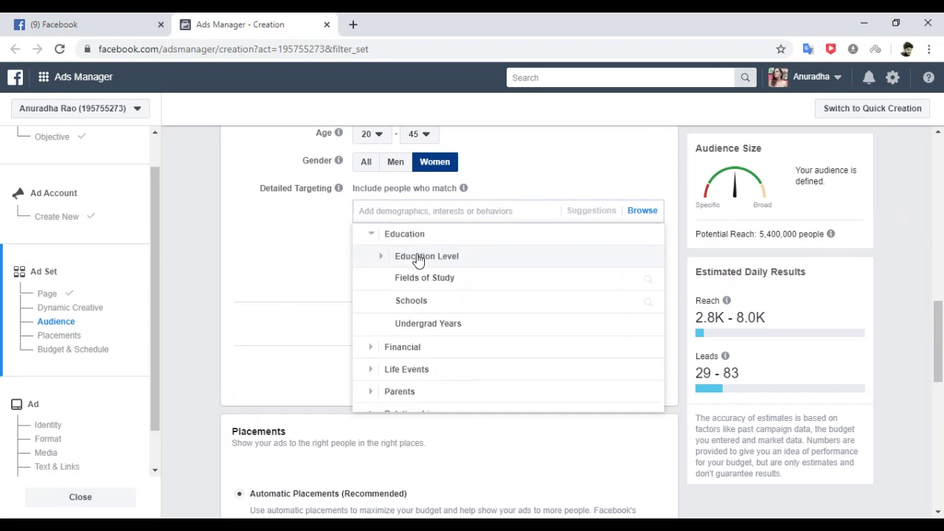
{"action": "left_click", "coordinate": [440, 258]}
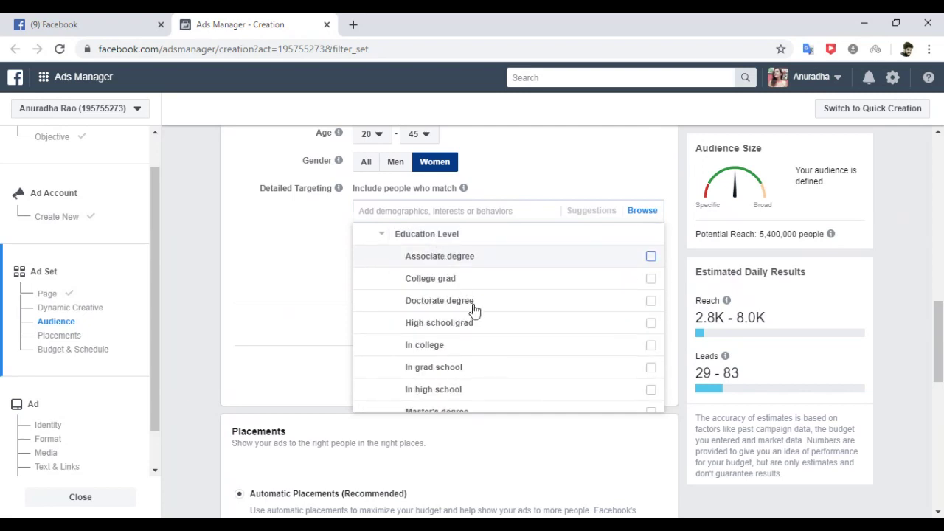
{"action": "mouse_move", "coordinate": [538, 367]}
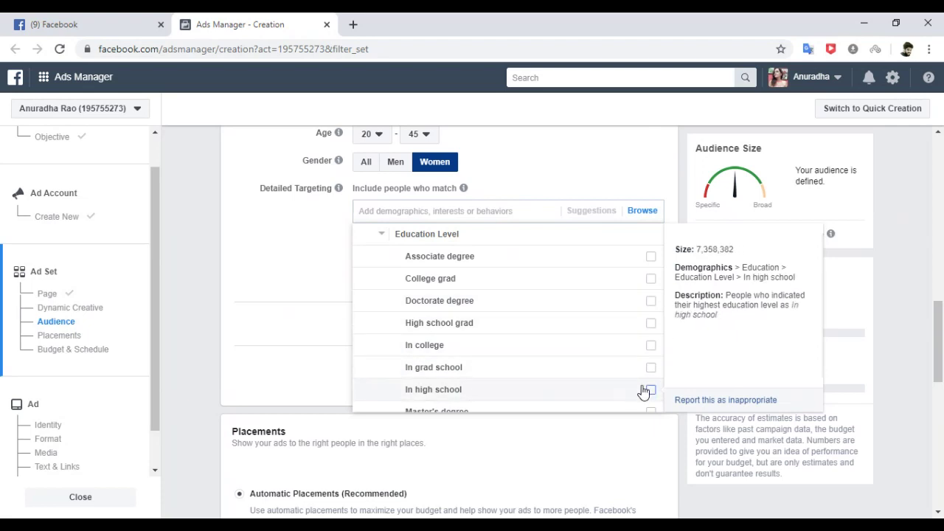
{"action": "left_click", "coordinate": [650, 323]}
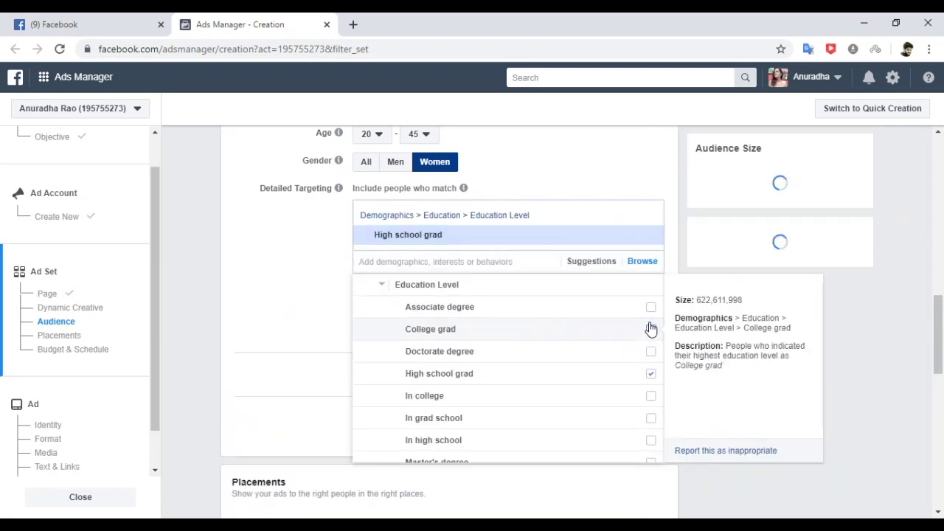
{"action": "left_click", "coordinate": [910, 263]}
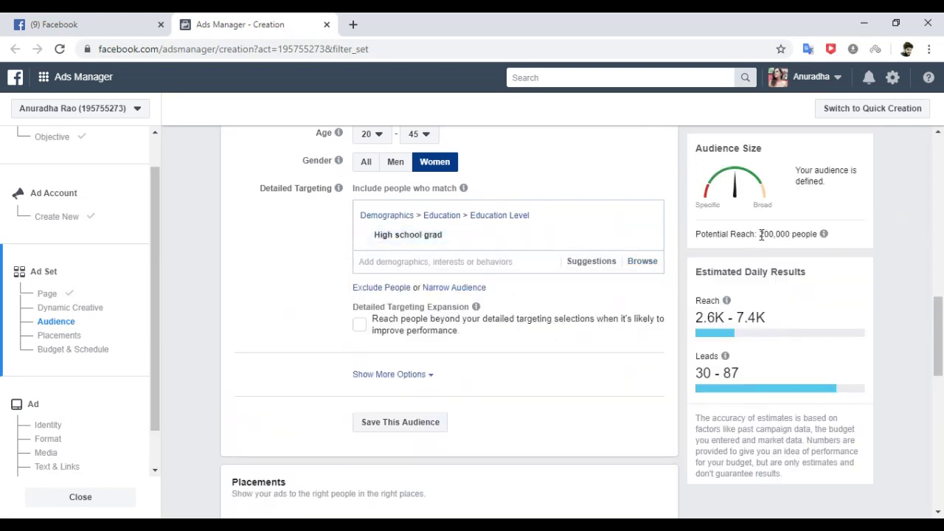
{"action": "left_click_drag", "start_coordinate": [761, 234], "coordinate": [795, 234]}
{"action": "mouse_move", "coordinate": [726, 358]}
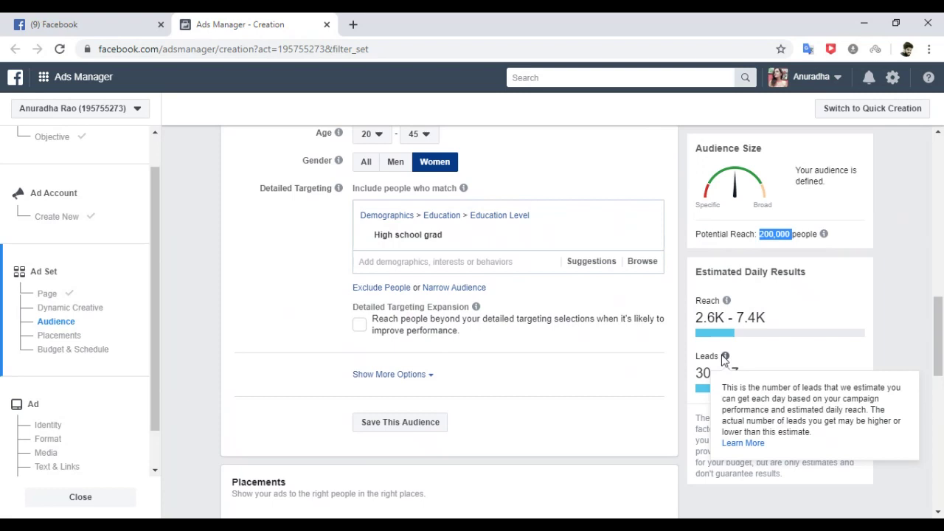
Browse the Education Level and Work categories under Demographics without adding anything more.
{"action": "left_click", "coordinate": [650, 267]}
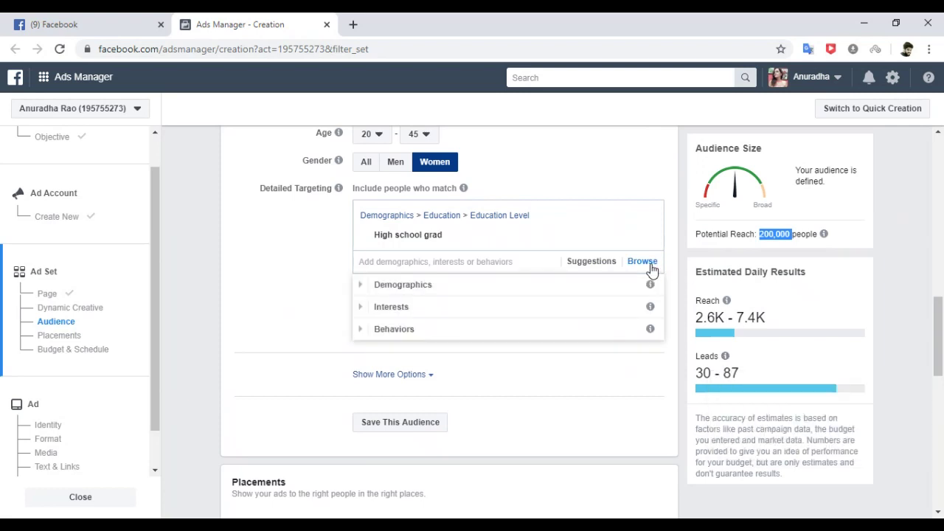
{"action": "left_click", "coordinate": [502, 294]}
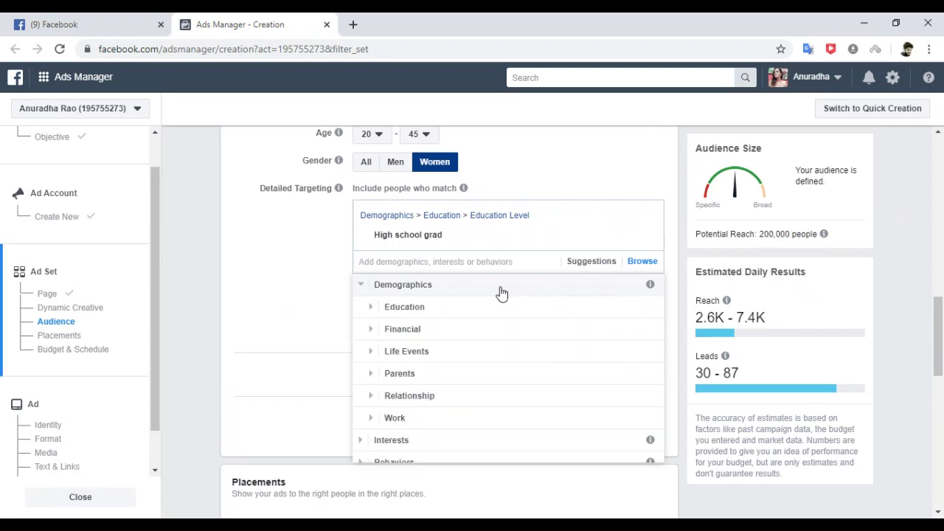
{"action": "left_click", "coordinate": [456, 310]}
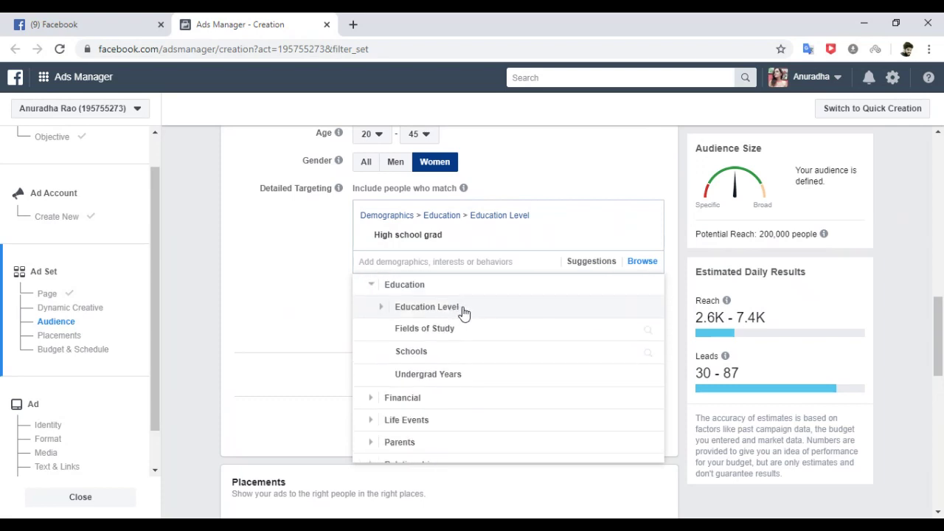
{"action": "left_click", "coordinate": [443, 308]}
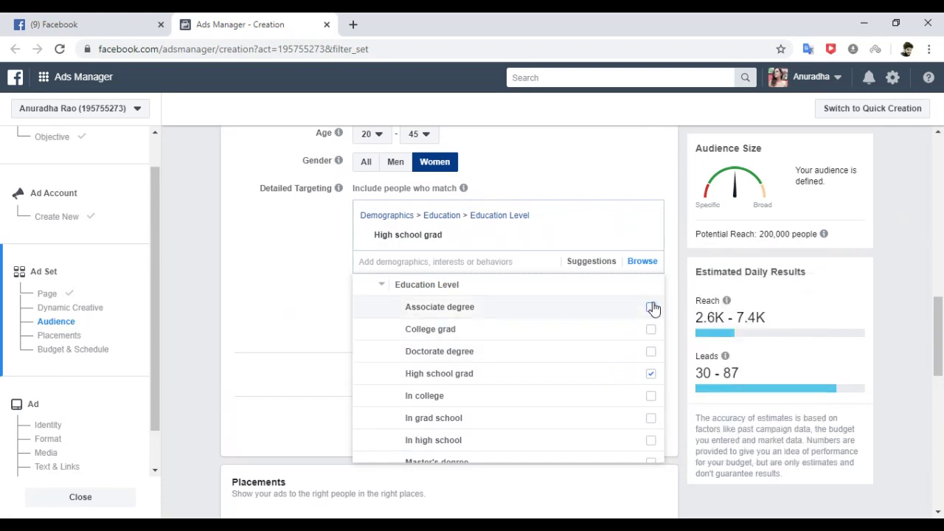
{"action": "left_click", "coordinate": [898, 294]}
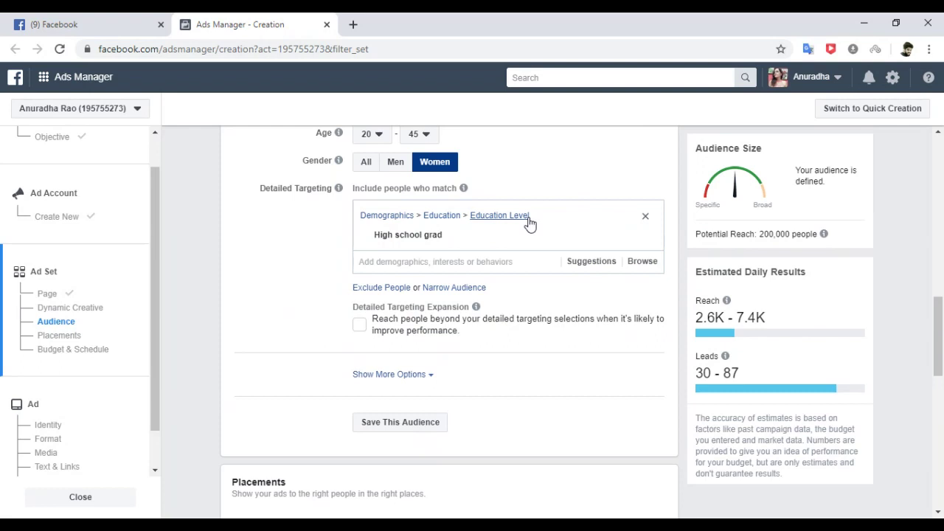
{"action": "left_click", "coordinate": [633, 262]}
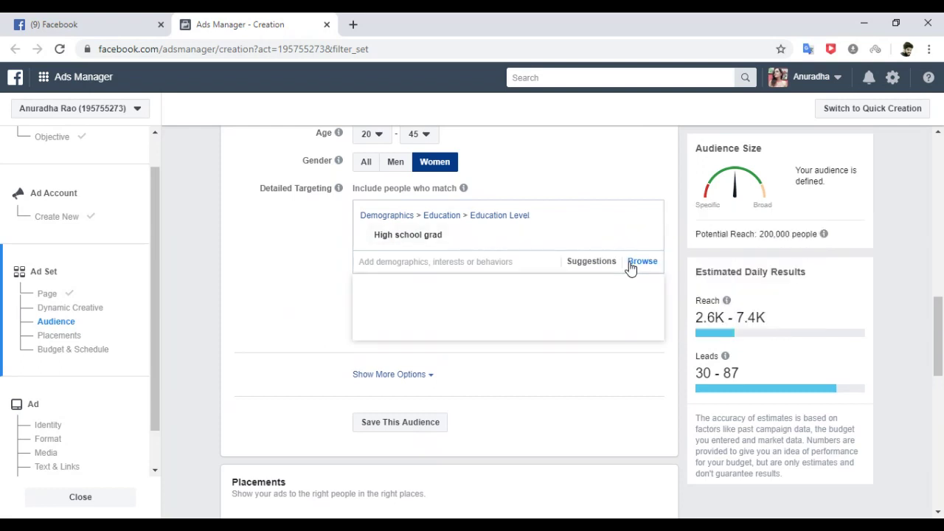
{"action": "mouse_move", "coordinate": [440, 248]}
{"action": "left_click", "coordinate": [421, 288]}
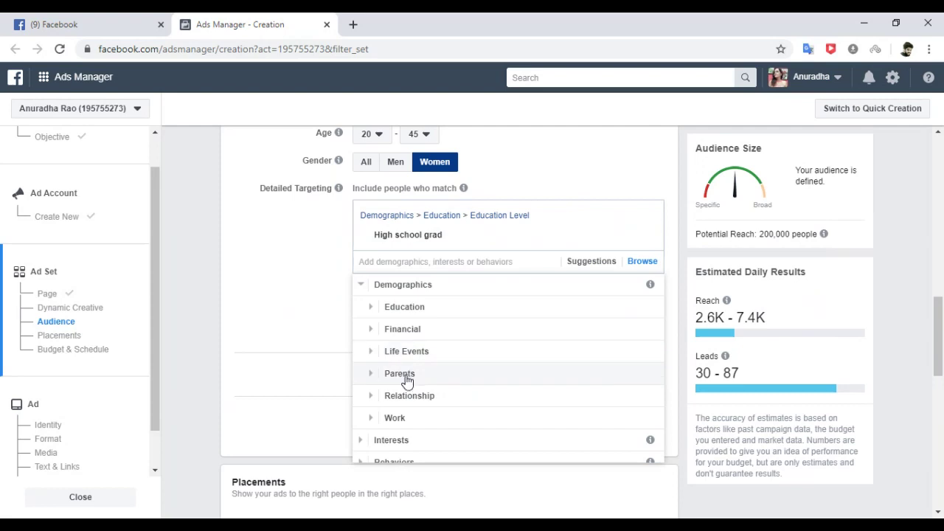
{"action": "left_click", "coordinate": [395, 417]}
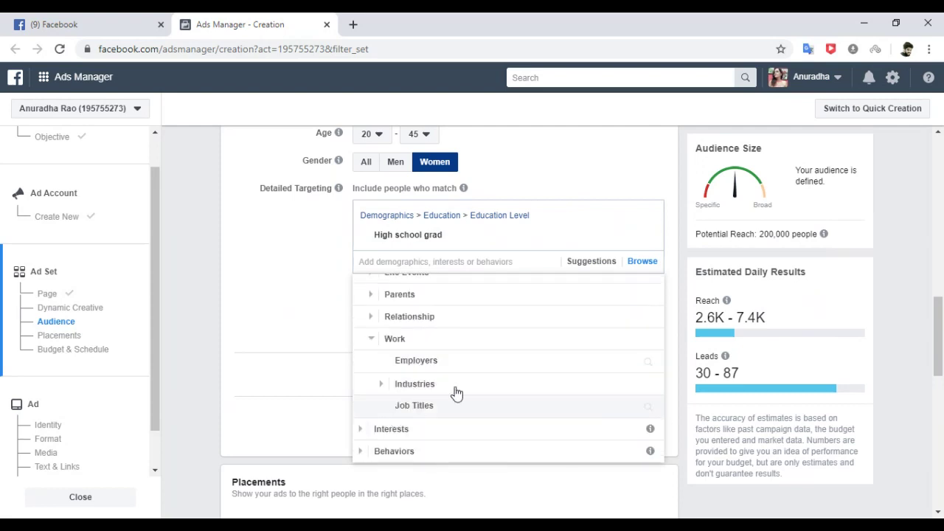
{"action": "left_click", "coordinate": [922, 238]}
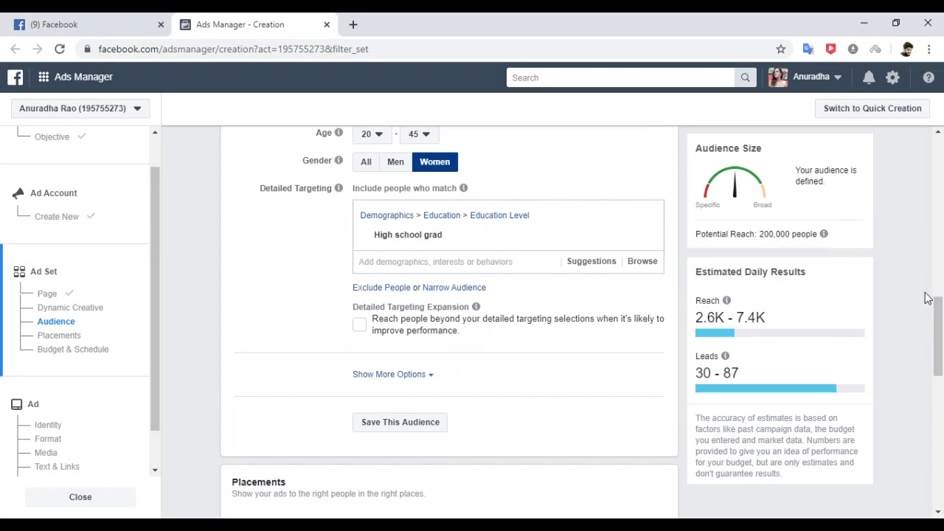
{"action": "left_click_drag", "start_coordinate": [936, 310], "coordinate": [935, 311]}
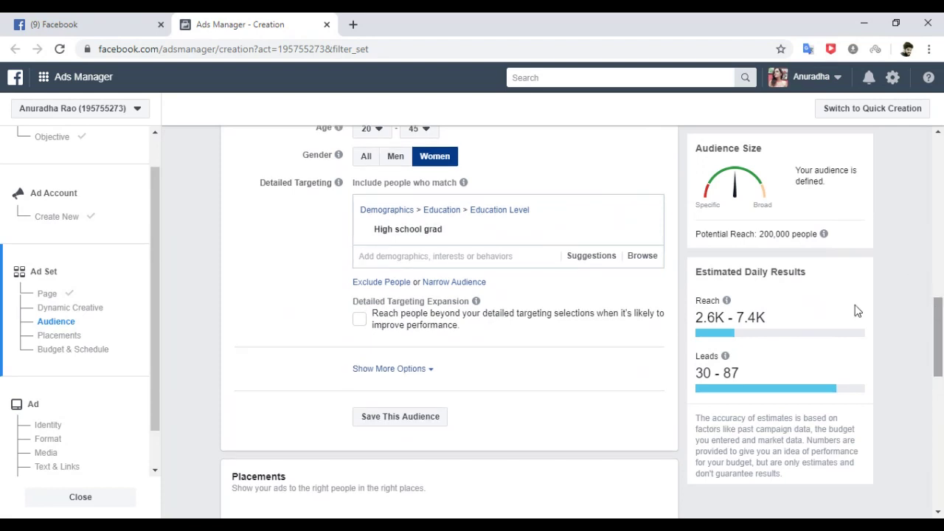
Use Manual Placements, briefly drop Instagram to compare reach, then keep Facebook and Instagram.
{"action": "left_click", "coordinate": [60, 336]}
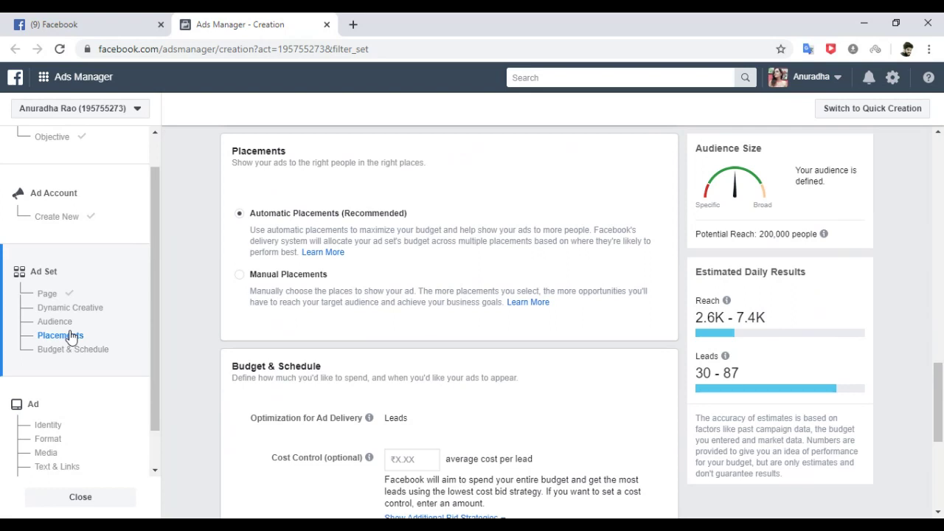
{"action": "left_click", "coordinate": [262, 281]}
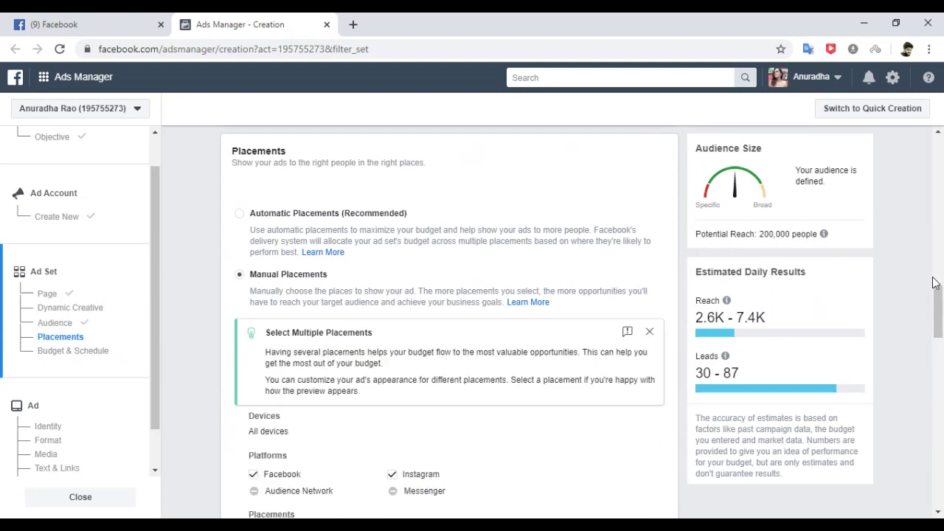
{"action": "left_click_drag", "start_coordinate": [939, 295], "coordinate": [939, 308]}
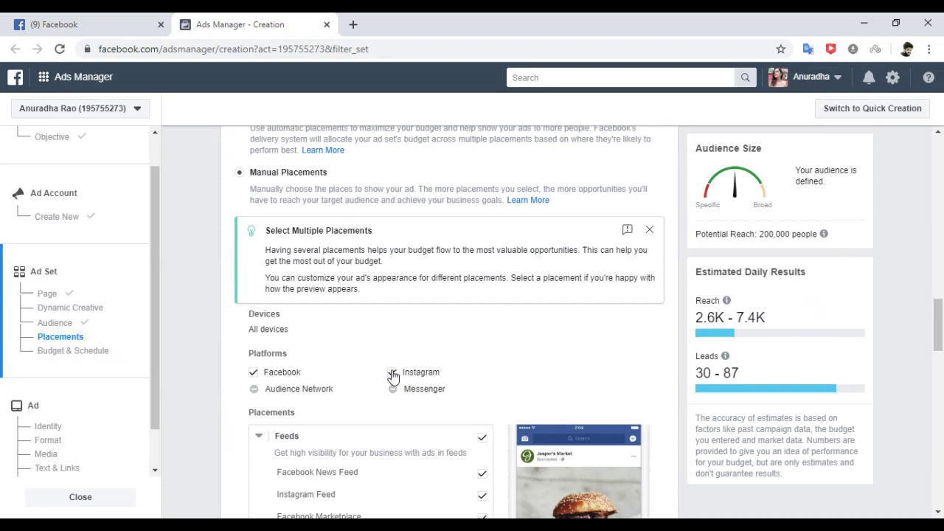
{"action": "left_click", "coordinate": [393, 374]}
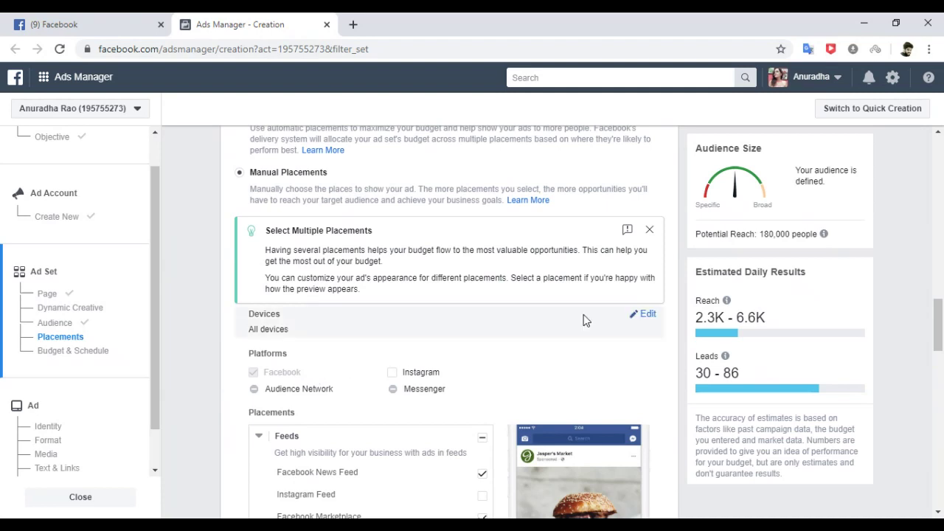
{"action": "left_click_drag", "start_coordinate": [763, 235], "coordinate": [798, 235]}
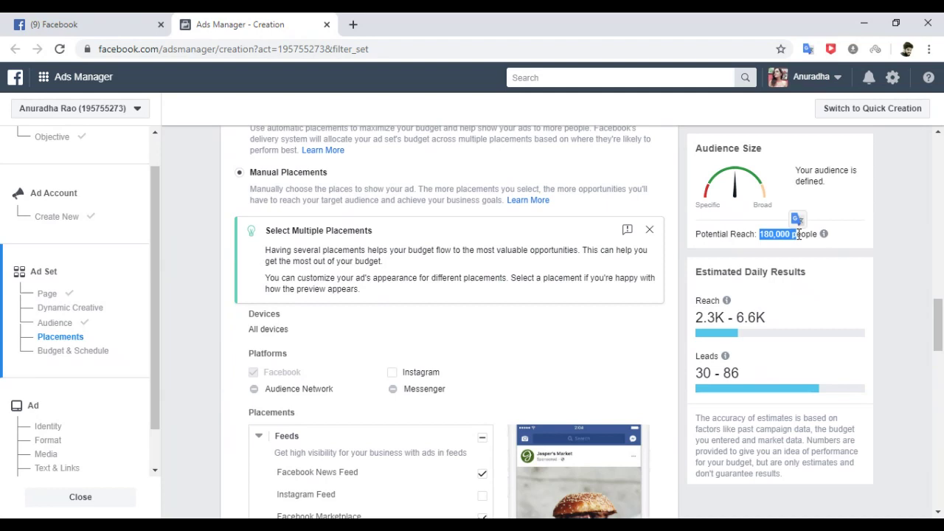
{"action": "left_click", "coordinate": [392, 373]}
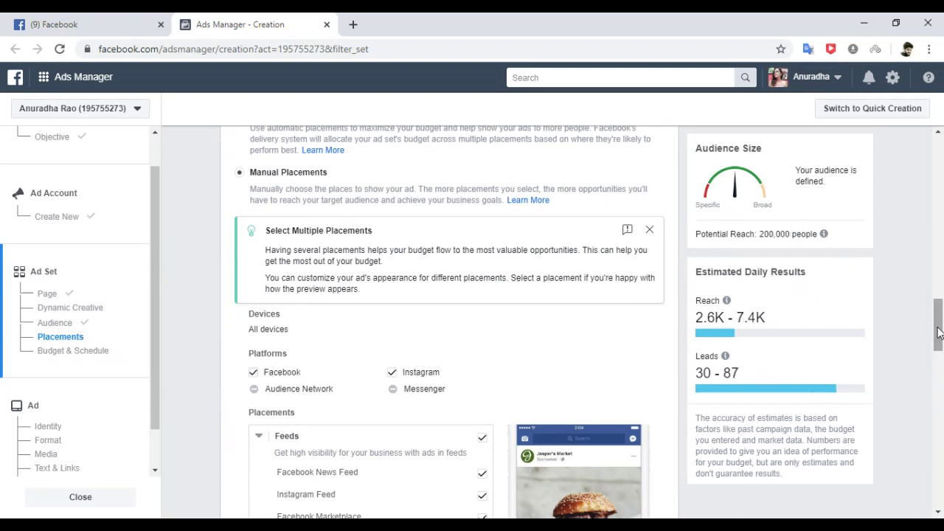
{"action": "scroll", "coordinate": [939, 332], "scroll_direction": "up", "scroll_amount": 3}
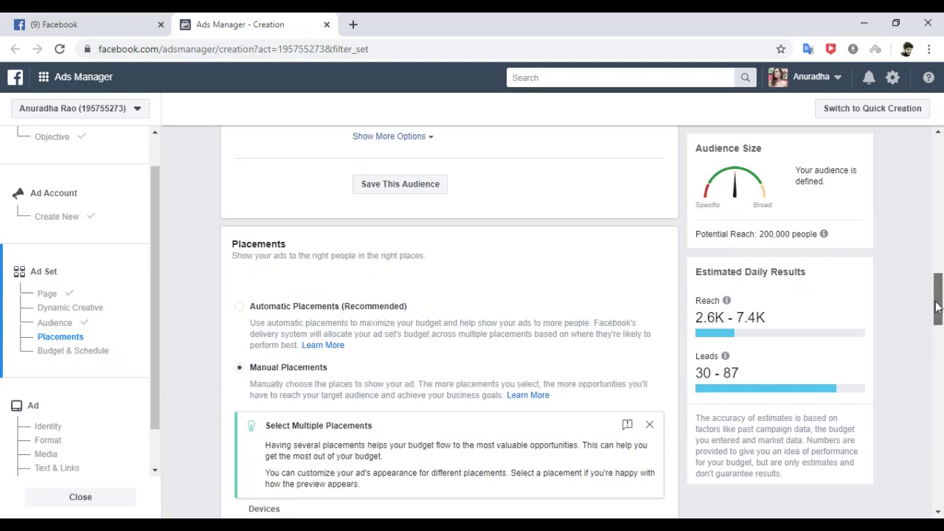
{"action": "left_click", "coordinate": [240, 309]}
Enter a ₹25.00 cost-per-lead cap in Cost Control and change Daily Budget to Lifetime Budget.
{"action": "left_click", "coordinate": [74, 359]}
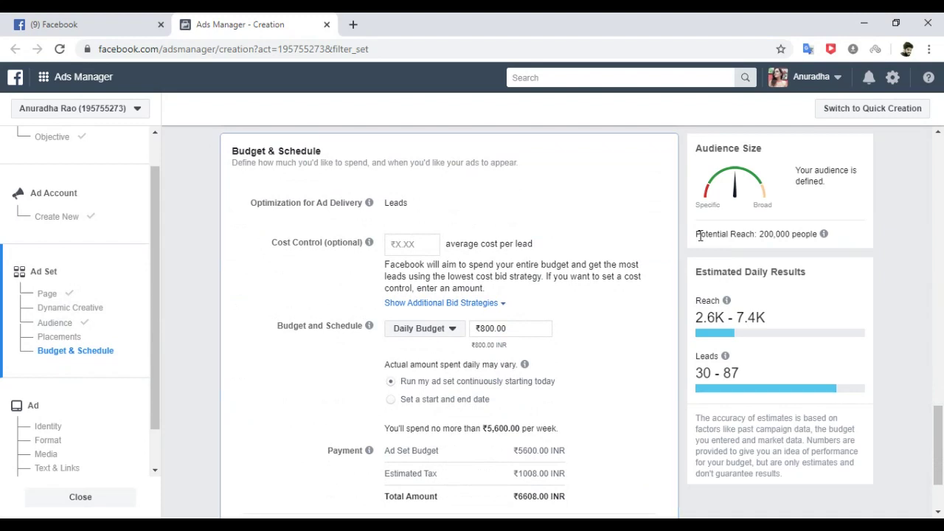
{"action": "left_click_drag", "start_coordinate": [696, 233], "coordinate": [894, 340]}
{"action": "left_click", "coordinate": [894, 340]}
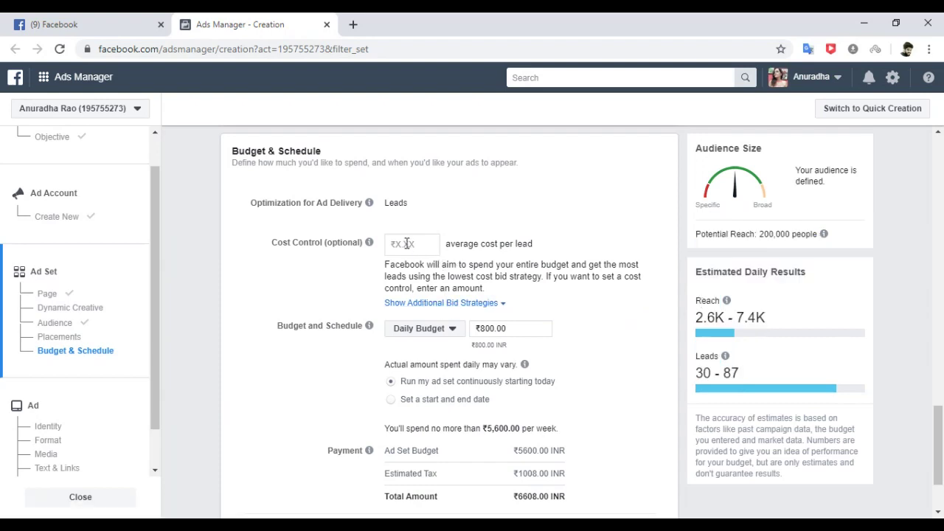
{"action": "left_click", "coordinate": [407, 243]}
{"action": "type", "text": "25"}
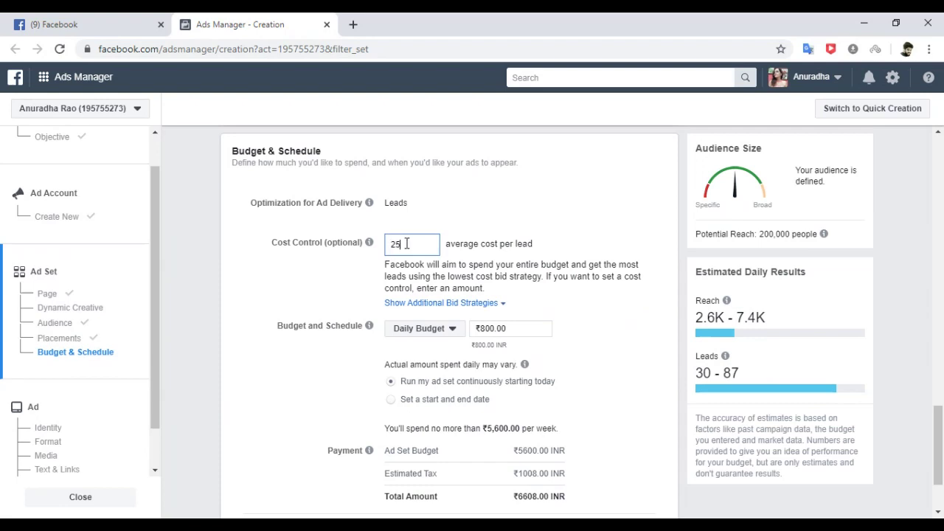
{"action": "left_click", "coordinate": [561, 208]}
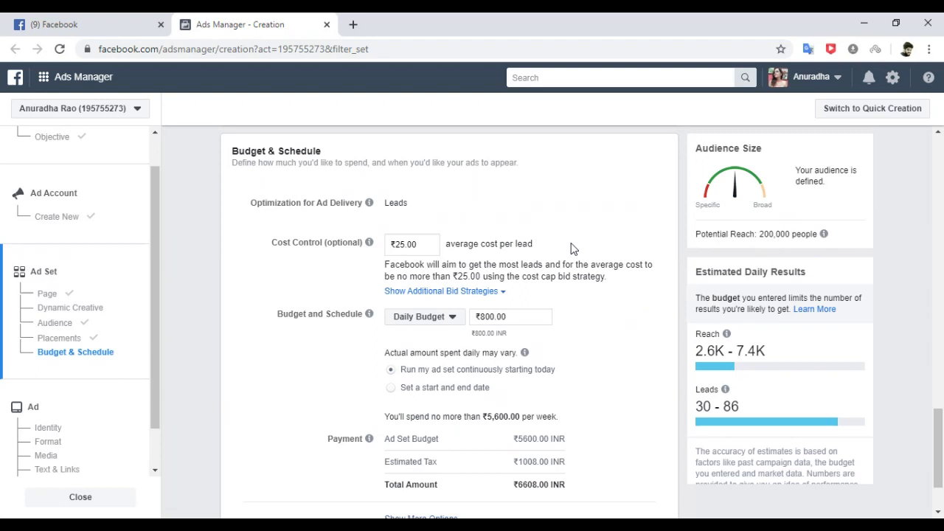
{"action": "left_click", "coordinate": [453, 317]}
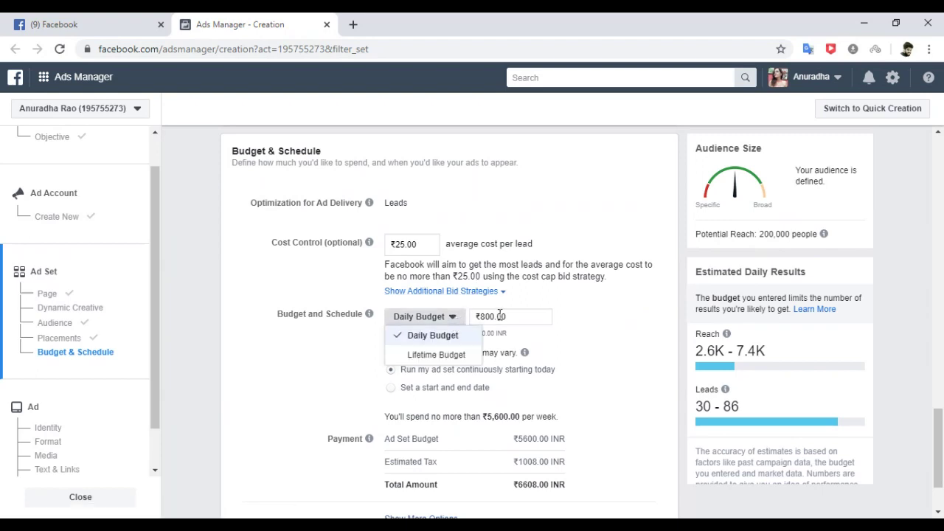
{"action": "left_click", "coordinate": [433, 355]}
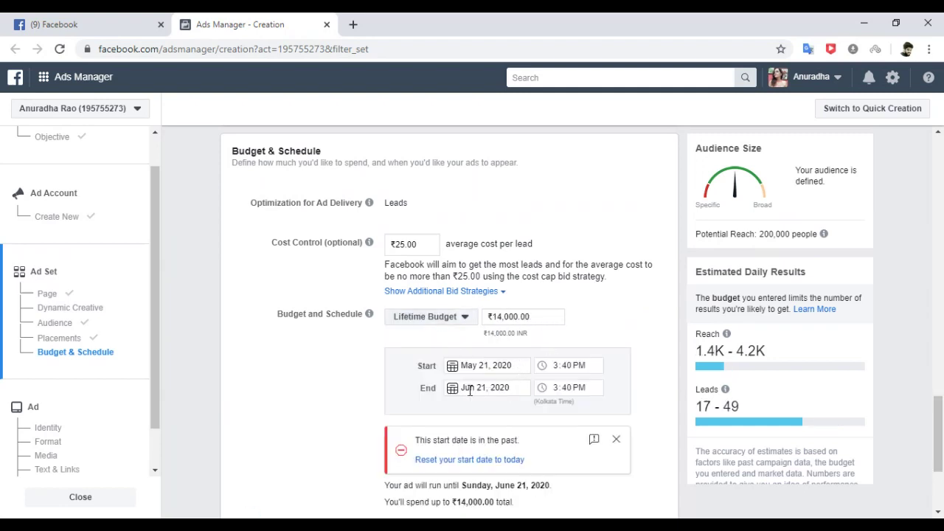
Set the ad set's end date to May 26, 2020.
{"action": "left_click", "coordinate": [472, 388]}
{"action": "left_click", "coordinate": [459, 232]}
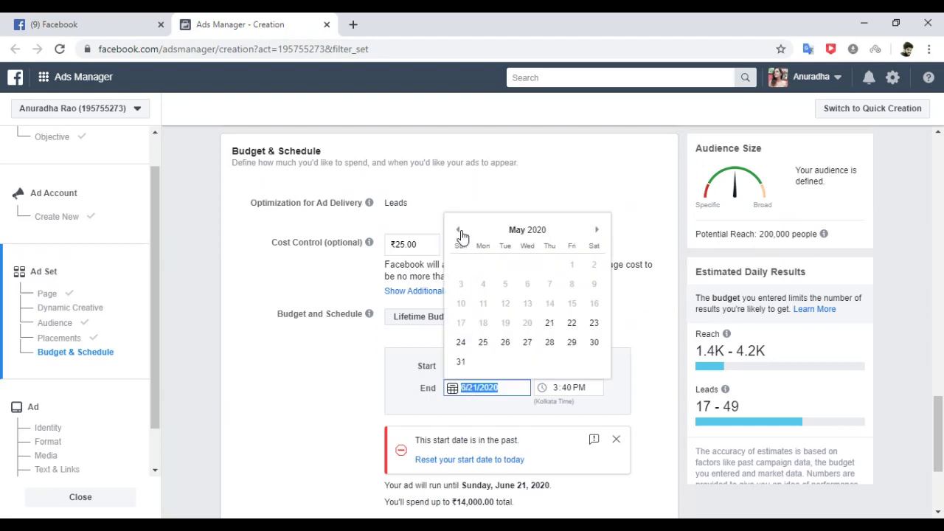
{"action": "left_click", "coordinate": [505, 344]}
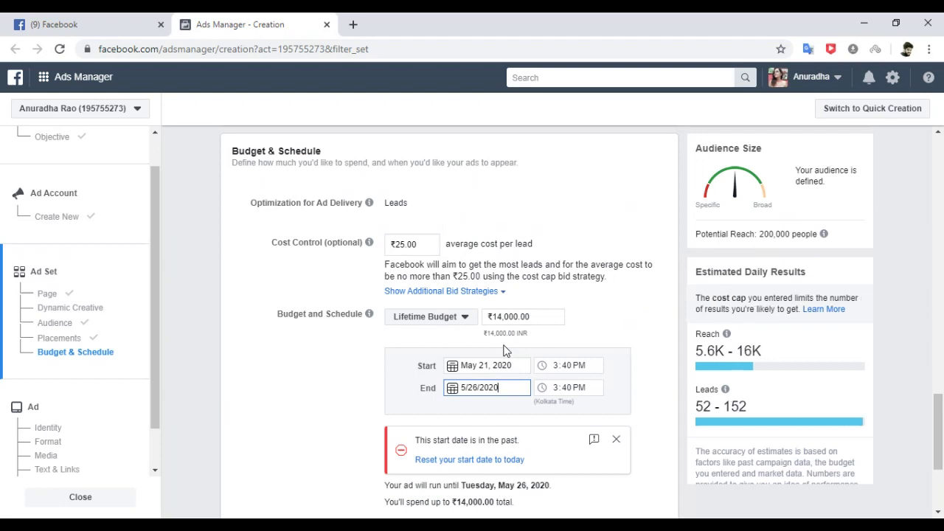
{"action": "left_click", "coordinate": [610, 326]}
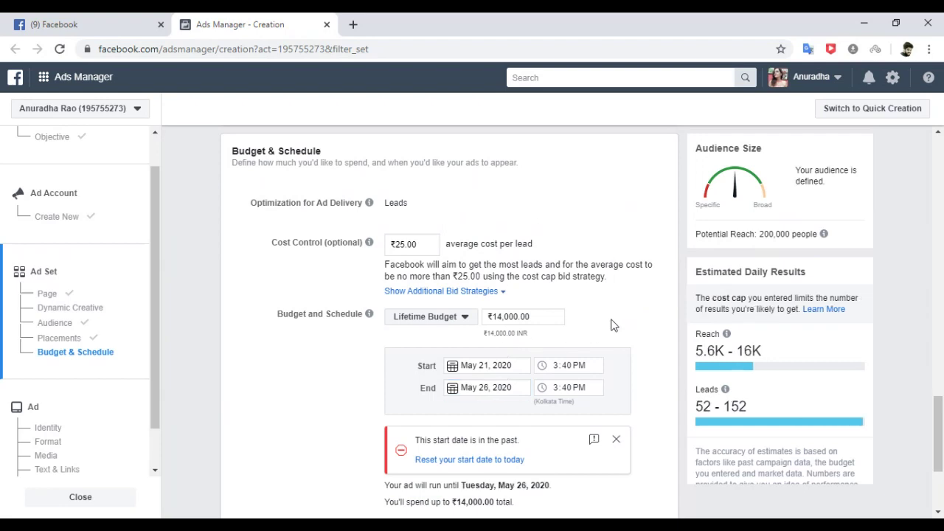
Set both the start and end times to 4:30 PM.
{"action": "left_click", "coordinate": [526, 317]}
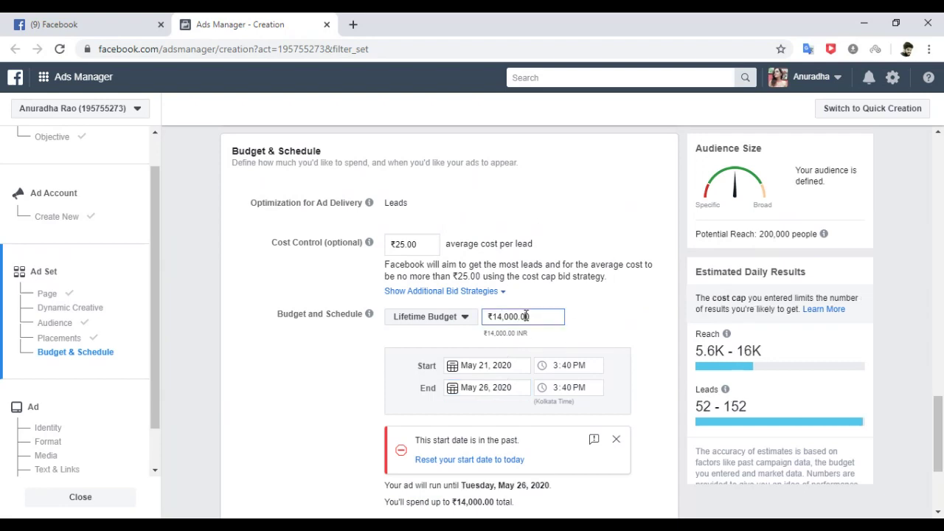
{"action": "left_click", "coordinate": [557, 367]}
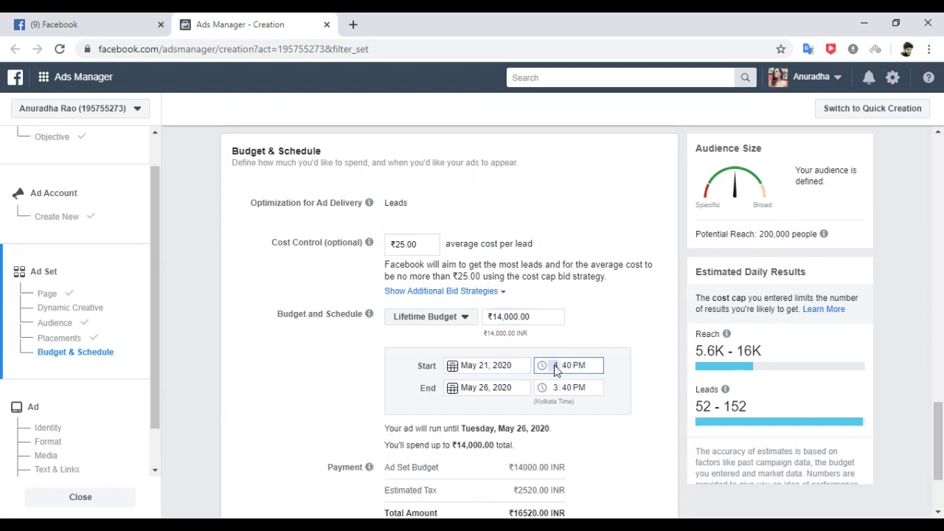
{"action": "type", "text": "40"}
{"action": "type", "text": "15"}
{"action": "type", "text": "30"}
{"action": "left_click", "coordinate": [555, 389]}
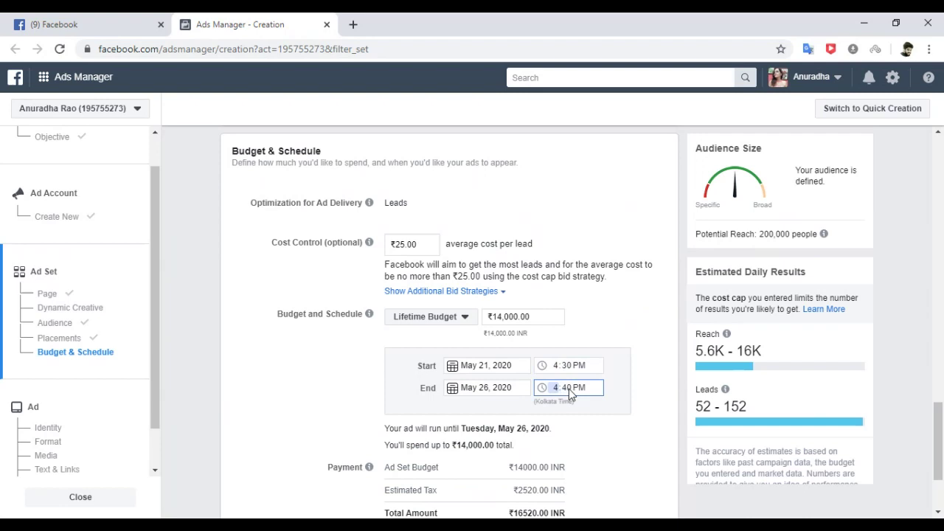
{"action": "type", "text": "30"}
{"action": "left_click", "coordinate": [580, 350]}
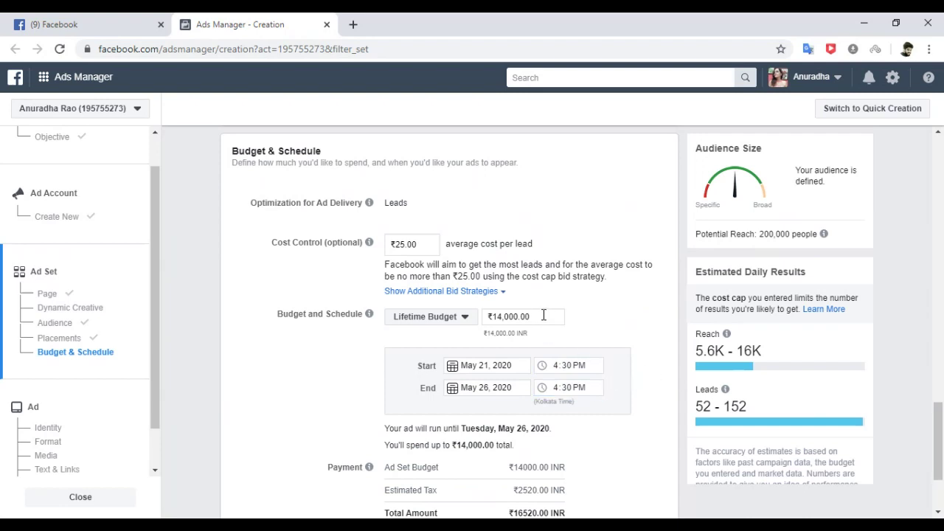
{"action": "left_click_drag", "start_coordinate": [545, 316], "coordinate": [483, 315]}
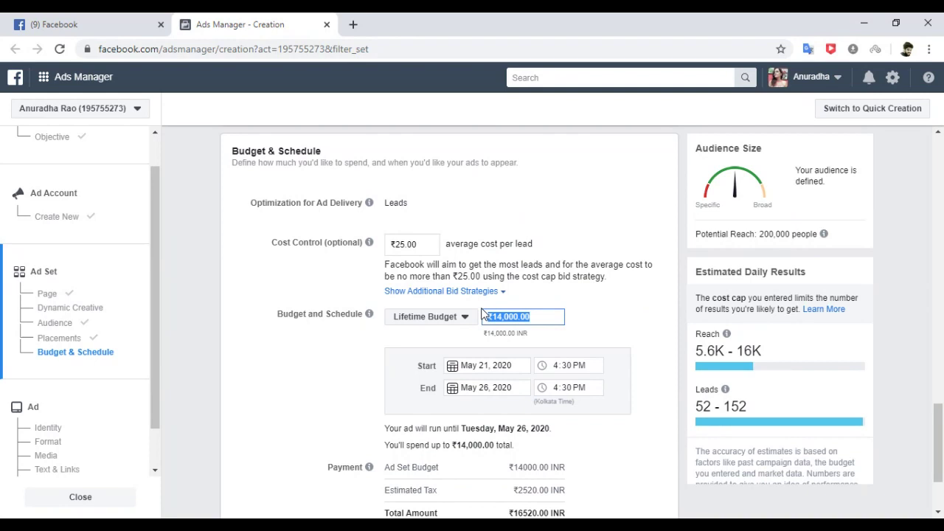
Enter a ₹1,500.00 lifetime budget and review the updated reach and leads estimates.
{"action": "type", "text": "1500"}
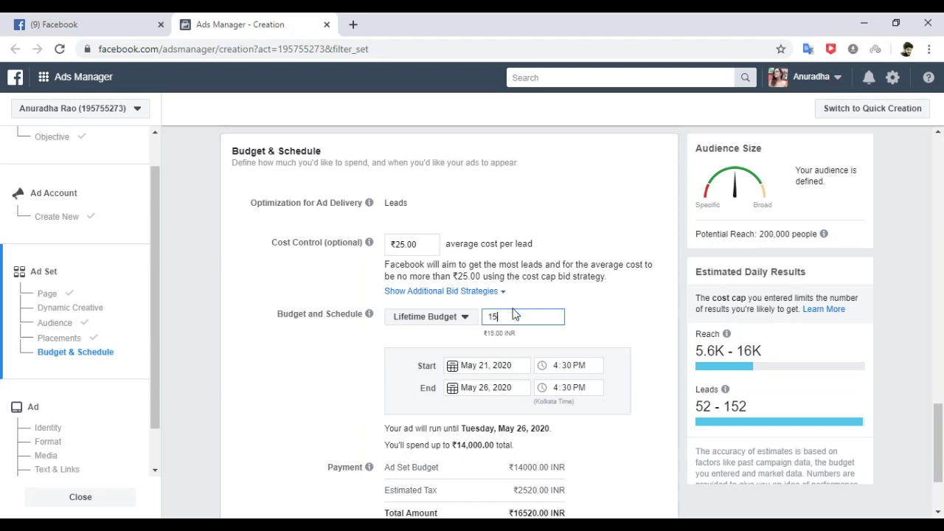
{"action": "left_click", "coordinate": [621, 327]}
{"action": "mouse_move", "coordinate": [745, 413]}
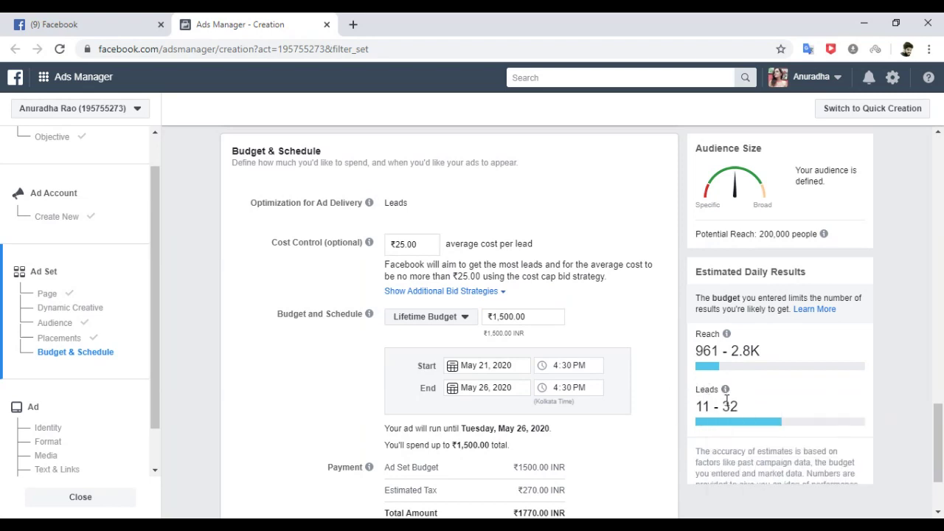
{"action": "left_click_drag", "start_coordinate": [744, 408], "coordinate": [710, 389]}
{"action": "left_click", "coordinate": [742, 341]}
{"action": "left_click_drag", "start_coordinate": [741, 341], "coordinate": [699, 319]}
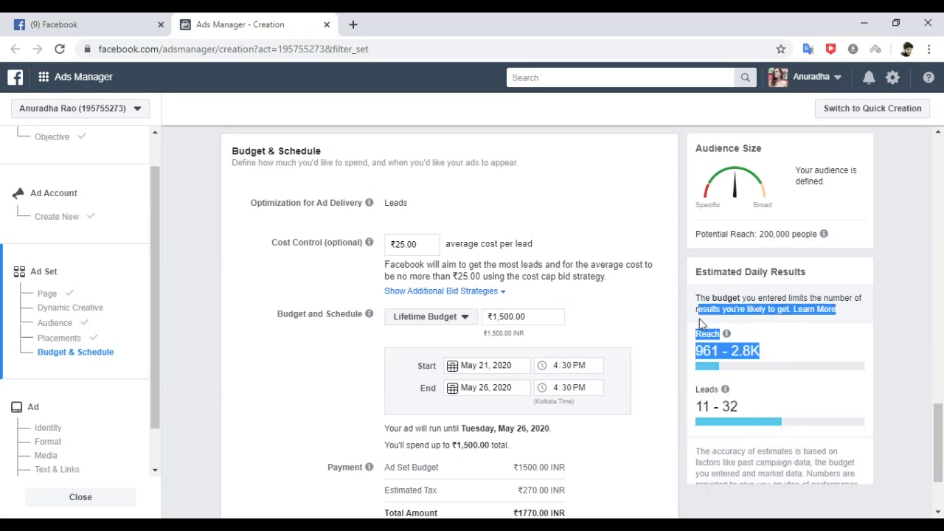
{"action": "left_click", "coordinate": [642, 320]}
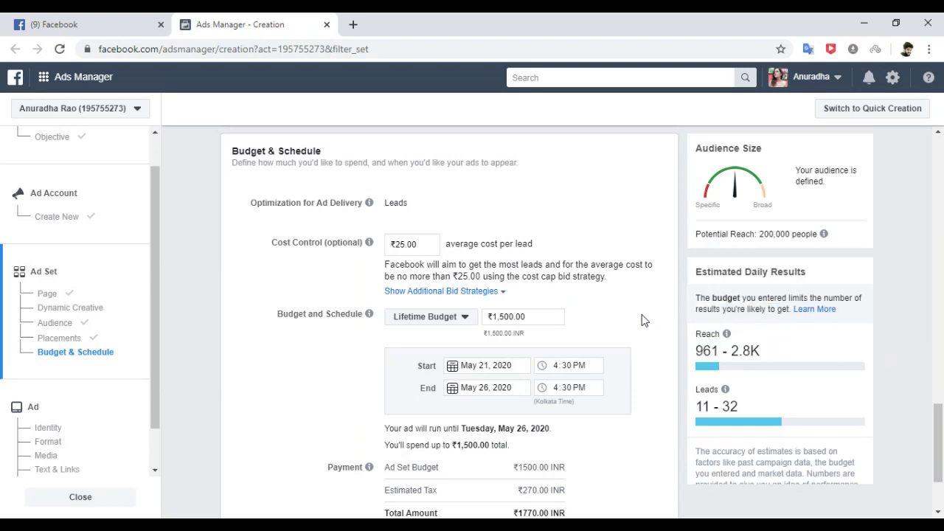
{"action": "double_click", "coordinate": [712, 408]}
Delete the ₹25.00 Cost Control value so no cost-per-lead cap applies.
{"action": "left_click_drag", "start_coordinate": [422, 246], "coordinate": [388, 251]}
{"action": "key", "text": "BackSpace"}
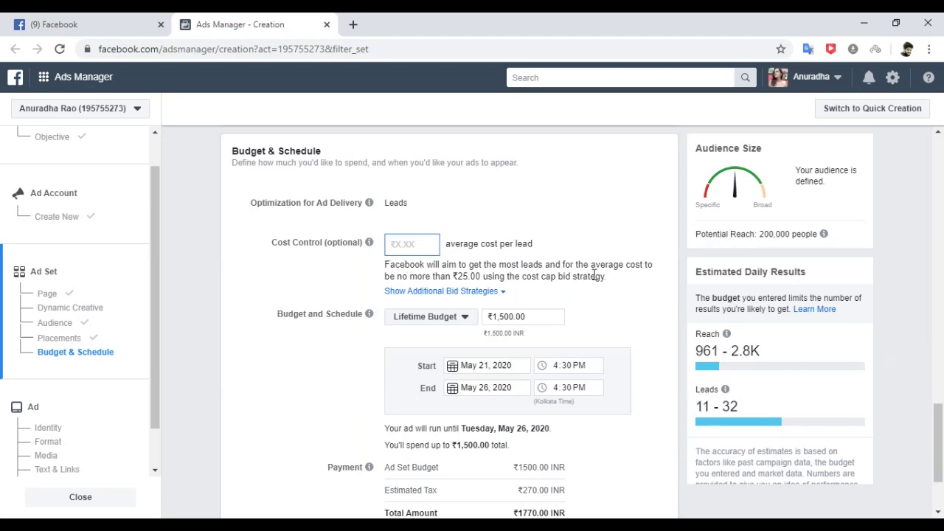
{"action": "left_click", "coordinate": [621, 239]}
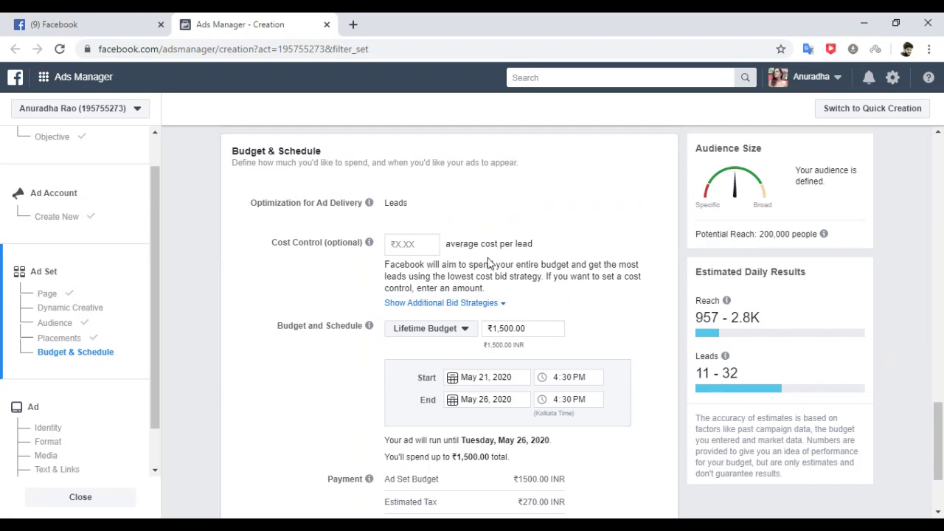
Review the ad set's estimated leads range of 11 - 32 and the ₹1770.00 INR total amount.
{"action": "mouse_move", "coordinate": [724, 373]}
{"action": "left_click_drag", "start_coordinate": [695, 373], "coordinate": [766, 376]}
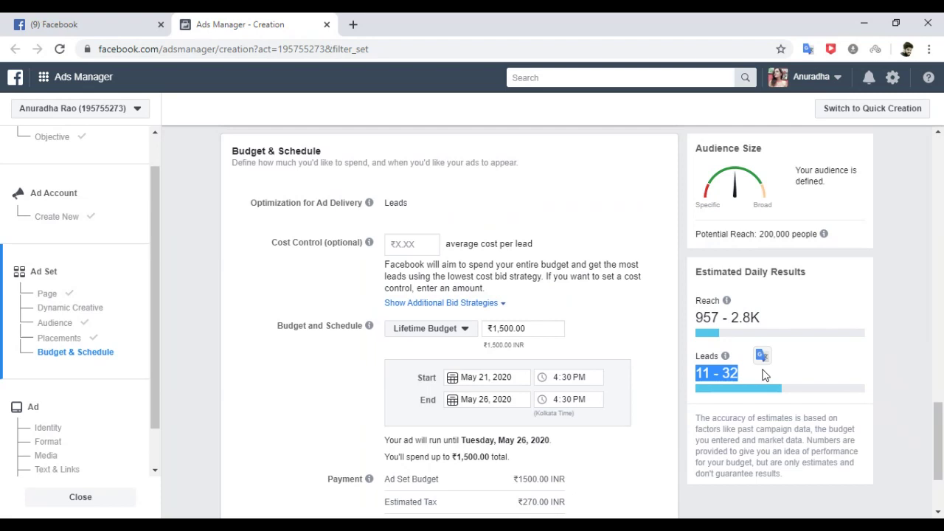
{"action": "left_click", "coordinate": [910, 318]}
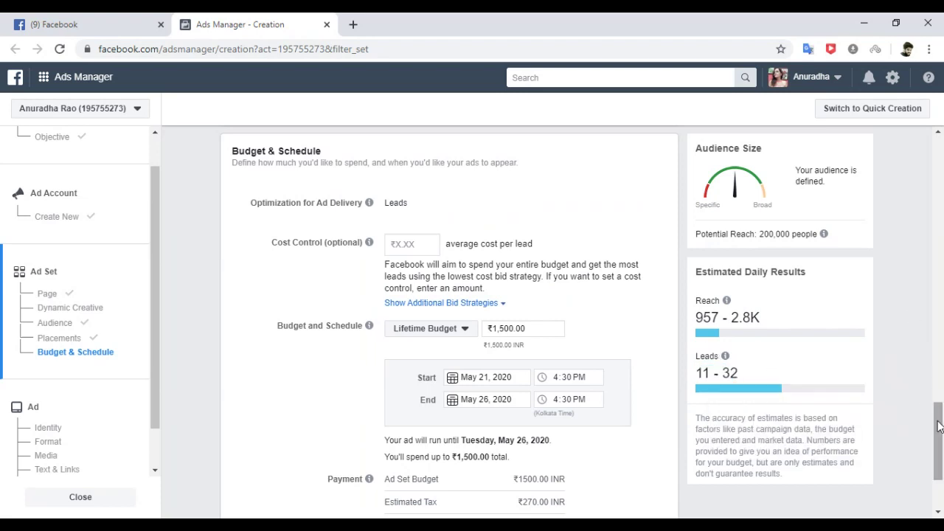
{"action": "scroll", "coordinate": [938, 427], "scroll_direction": "down", "scroll_amount": 2}
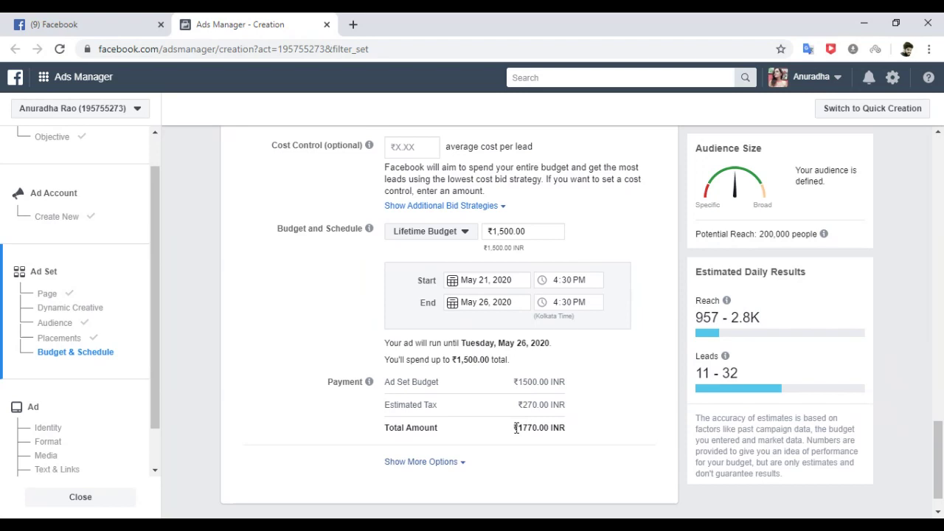
{"action": "left_click_drag", "start_coordinate": [516, 428], "coordinate": [566, 429]}
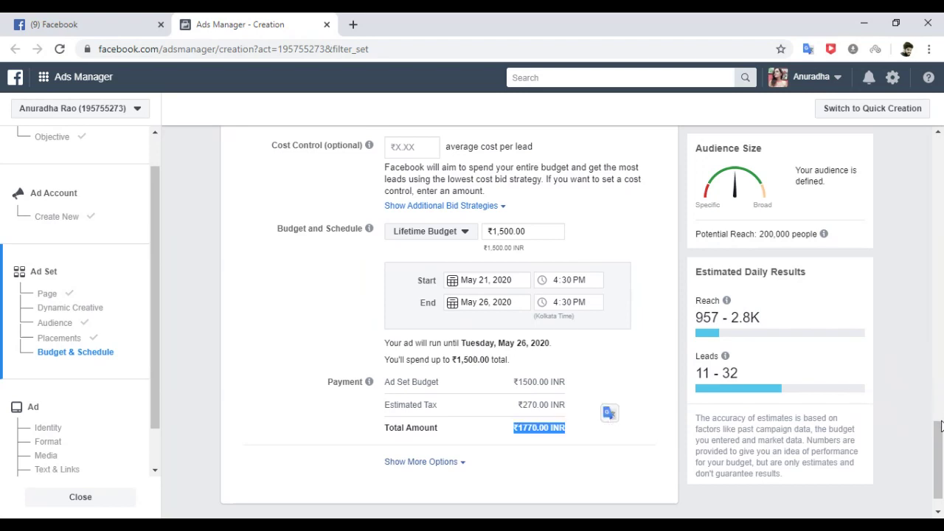
{"action": "scroll", "coordinate": [941, 419], "scroll_direction": "up", "scroll_amount": 5}
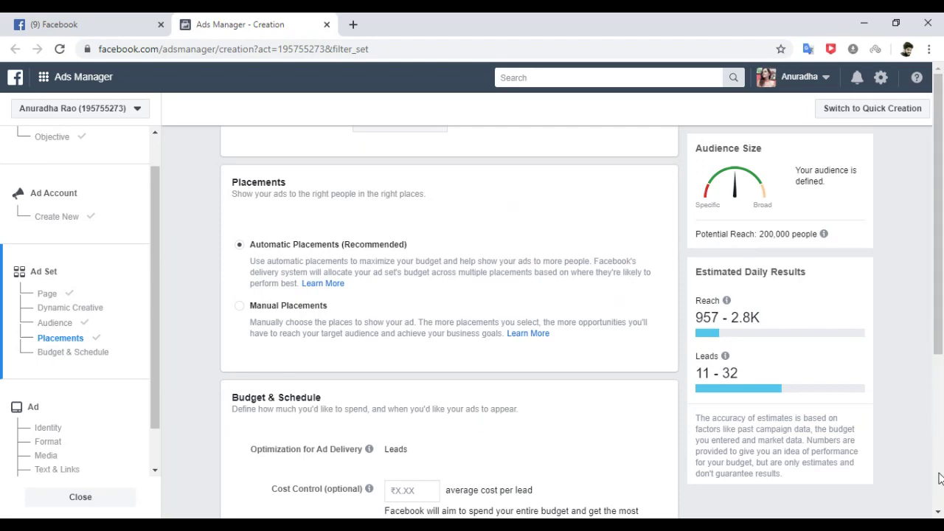
{"action": "scroll", "coordinate": [917, 430], "scroll_direction": "down", "scroll_amount": 5}
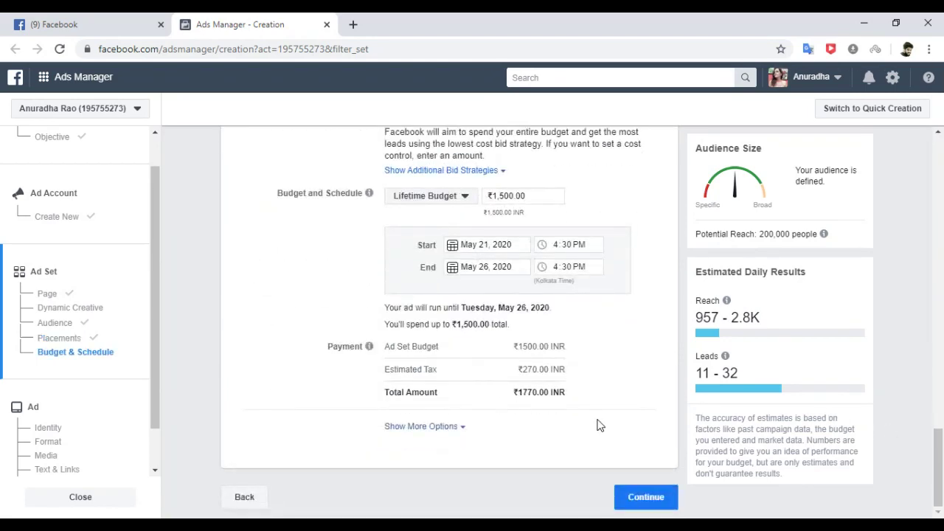
Continue to the ad and rename it LeadGeneration_Mumbai&Around_May21.
{"action": "left_click", "coordinate": [640, 505]}
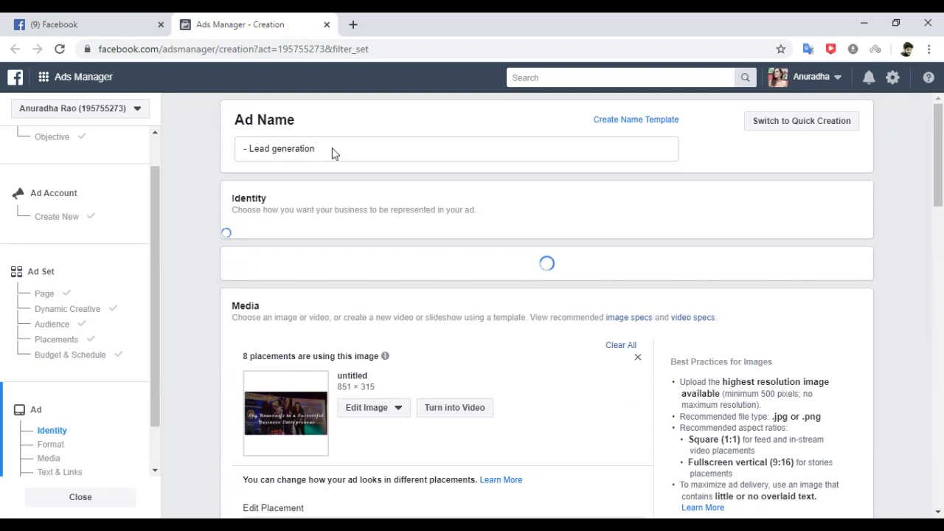
{"action": "double_click", "coordinate": [295, 148]}
{"action": "left_click", "coordinate": [249, 148]}
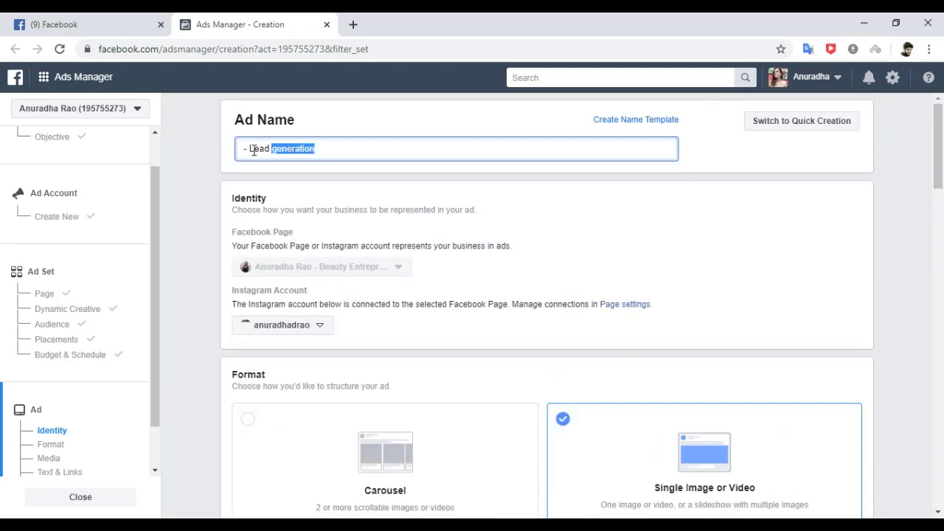
{"action": "key", "text": "BackSpace"}
{"action": "key", "text": "BackSpace"}
{"action": "left_click_drag", "start_coordinate": [244, 146], "coordinate": [377, 140]}
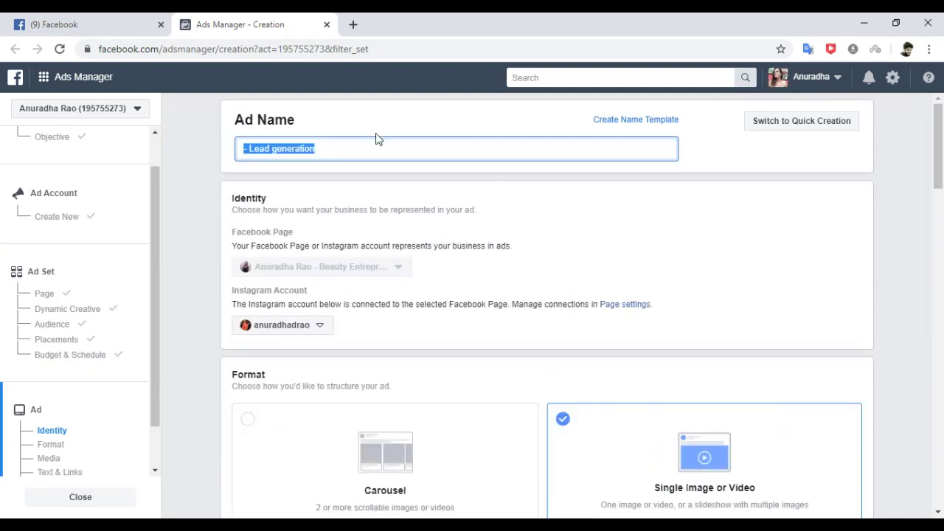
{"action": "type", "text": "LeadGeneration_Mumbai&Around_May21"}
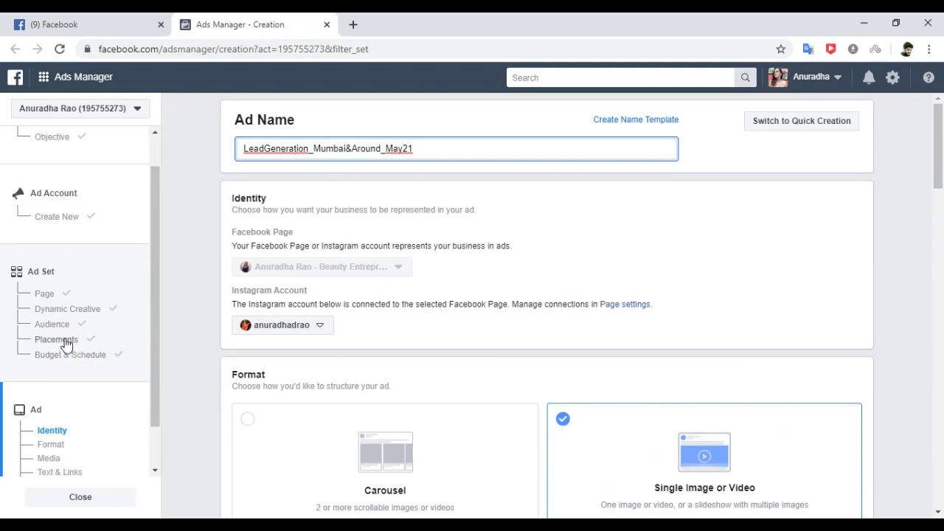
{"action": "left_click", "coordinate": [52, 445]}
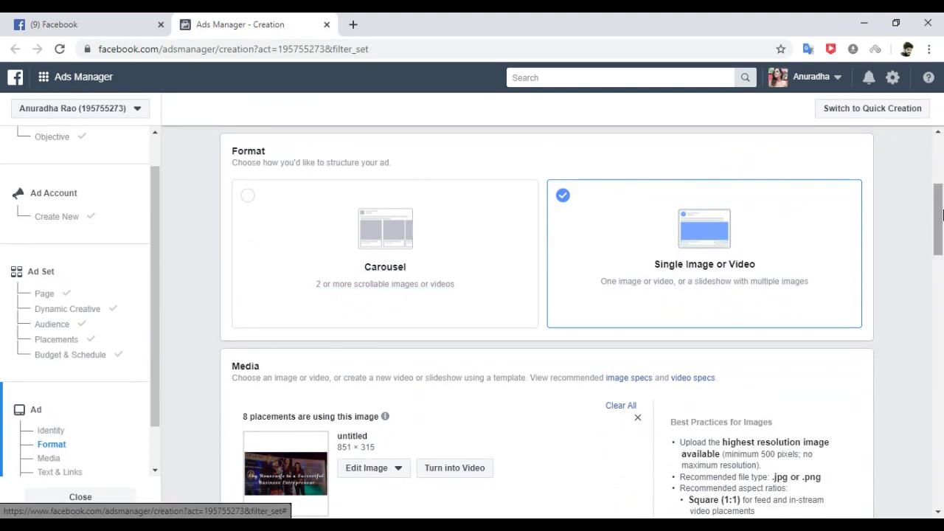
Clear the ad's existing image from the Media section.
{"action": "scroll", "coordinate": [684, 273], "scroll_direction": "down", "scroll_amount": 2}
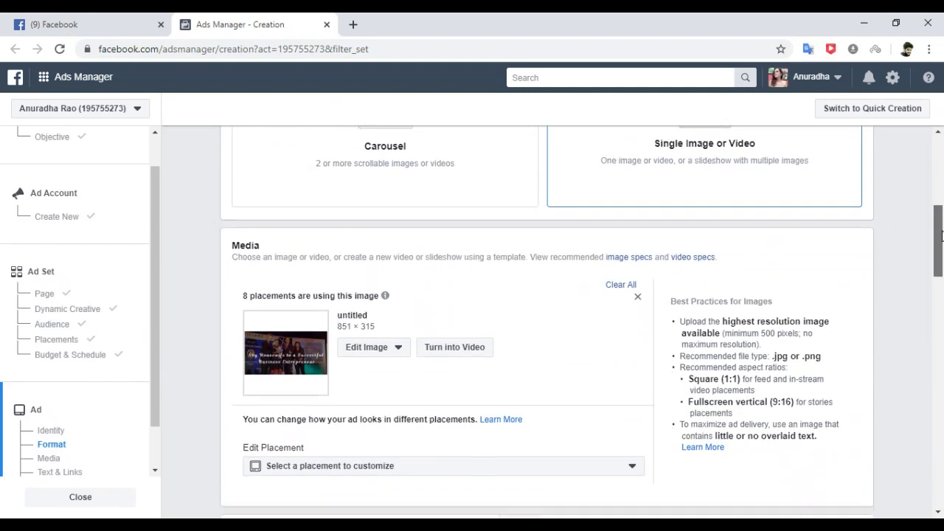
{"action": "left_click", "coordinate": [622, 286]}
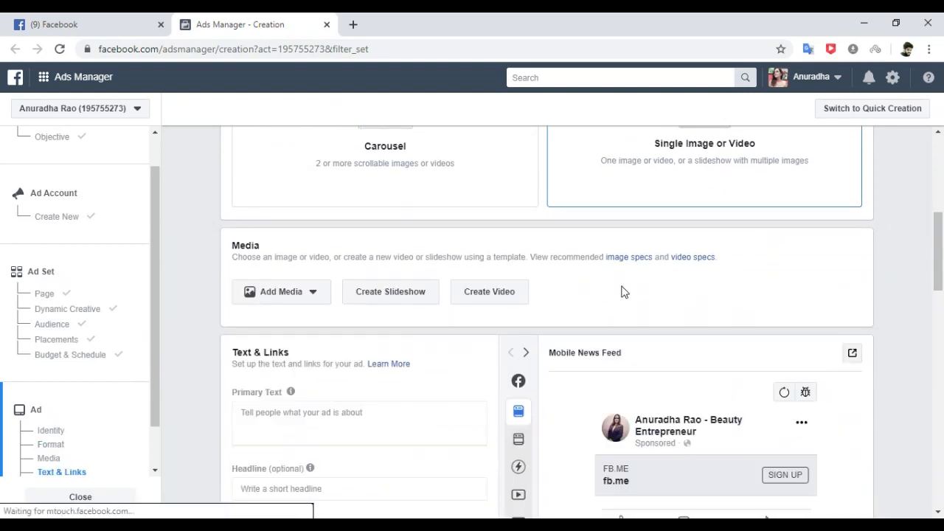
{"action": "scroll", "coordinate": [941, 245], "scroll_direction": "down", "scroll_amount": 2}
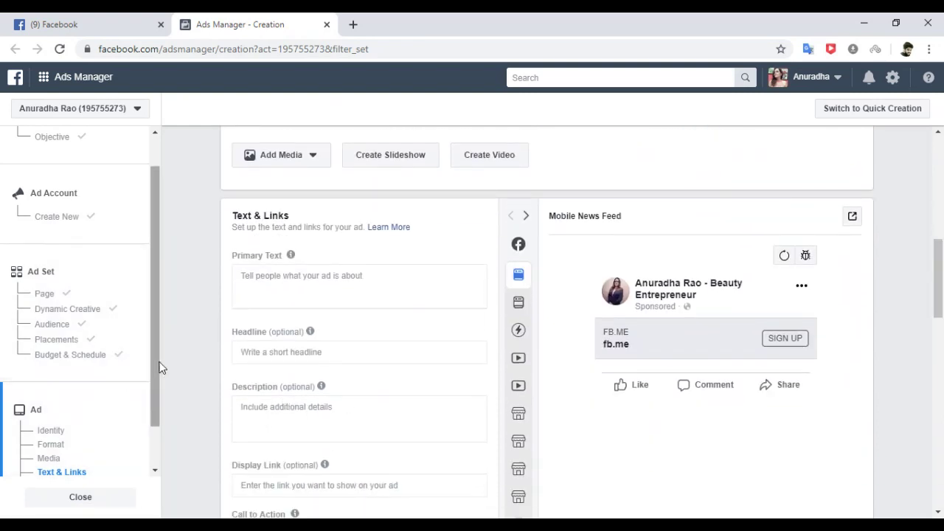
{"action": "left_click_drag", "start_coordinate": [159, 363], "coordinate": [152, 439]}
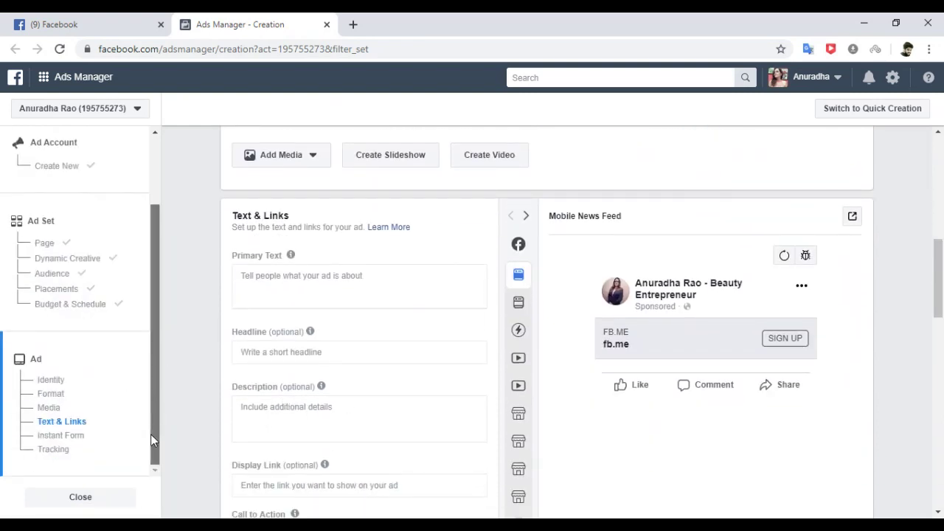
{"action": "left_click", "coordinate": [53, 411]}
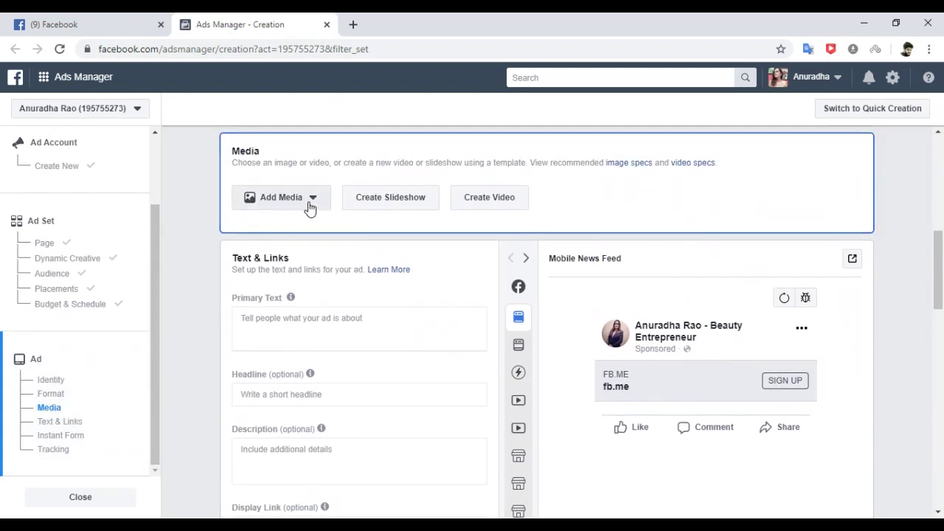
Upload the newest 1200 × 628 image from Downloads and apply it to the ad.
{"action": "left_click", "coordinate": [310, 206]}
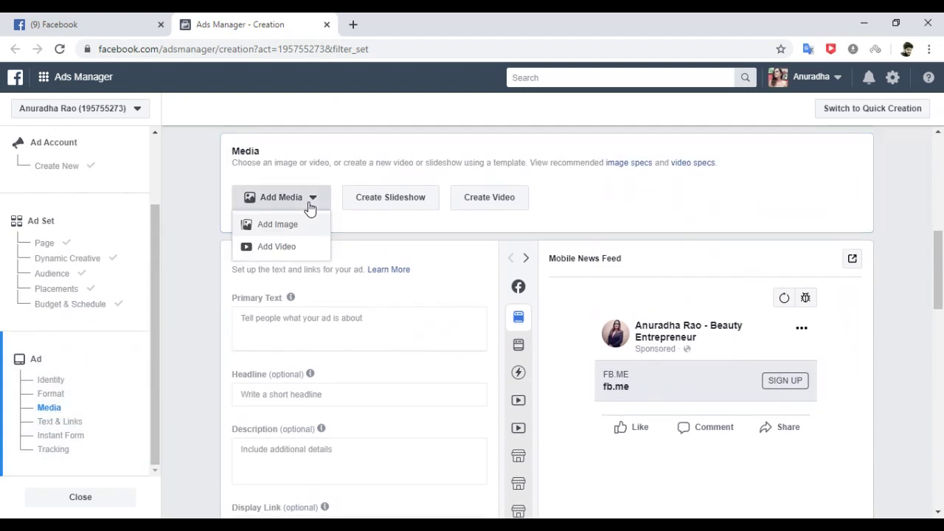
{"action": "left_click", "coordinate": [283, 232]}
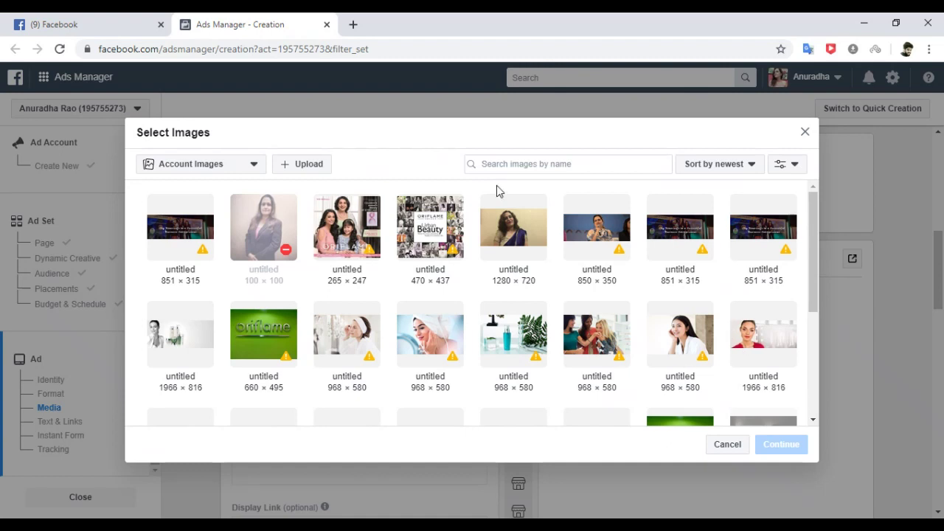
{"action": "left_click", "coordinate": [304, 165]}
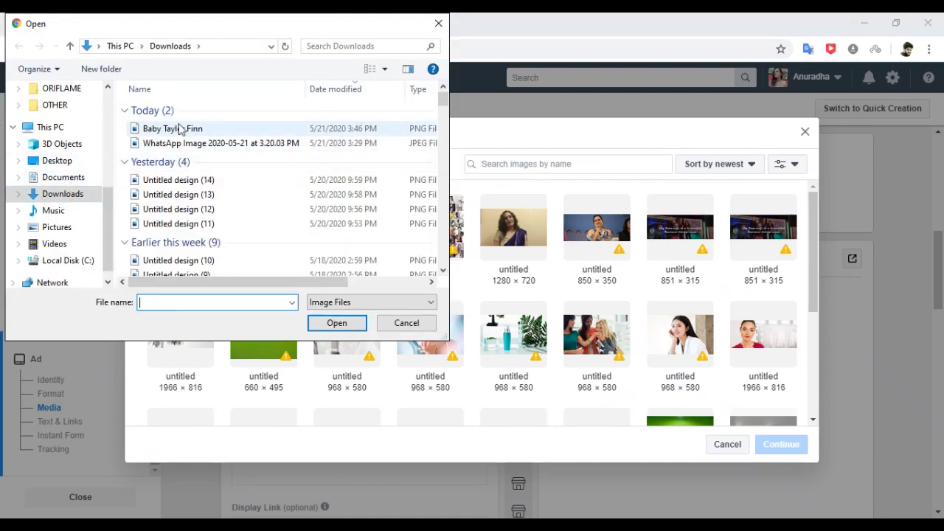
{"action": "left_click", "coordinate": [174, 131]}
{"action": "left_click", "coordinate": [328, 323]}
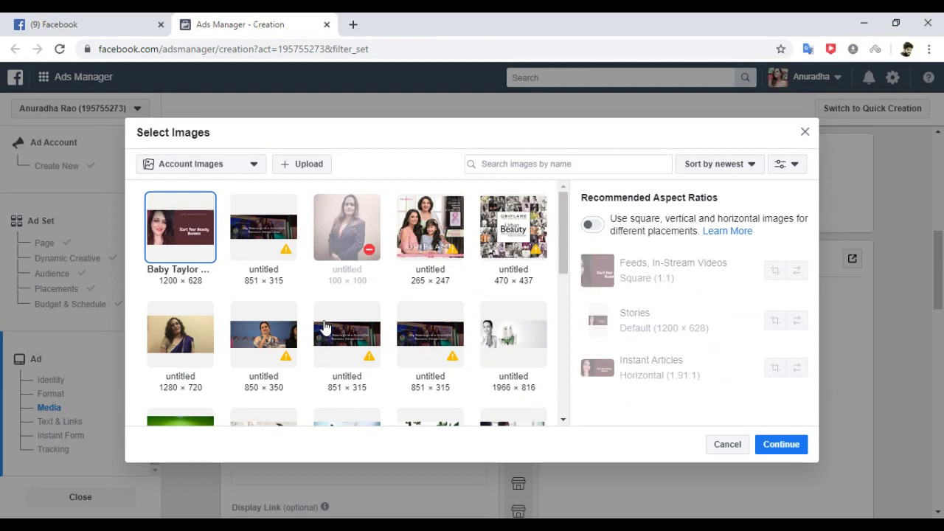
{"action": "left_click", "coordinate": [781, 445]}
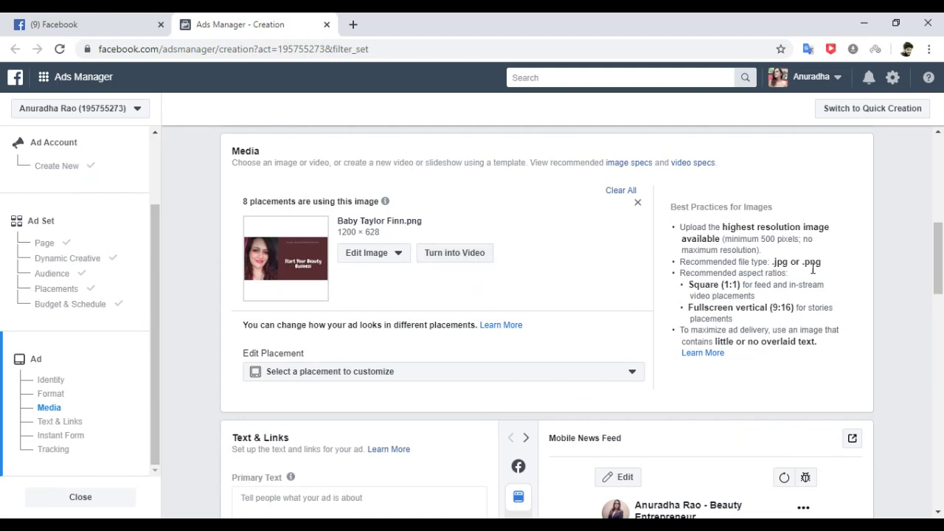
Preview the ad in Desktop News Feed, then go to Text & Links and the Primary Text box.
{"action": "left_click_drag", "start_coordinate": [939, 238], "coordinate": [939, 197]}
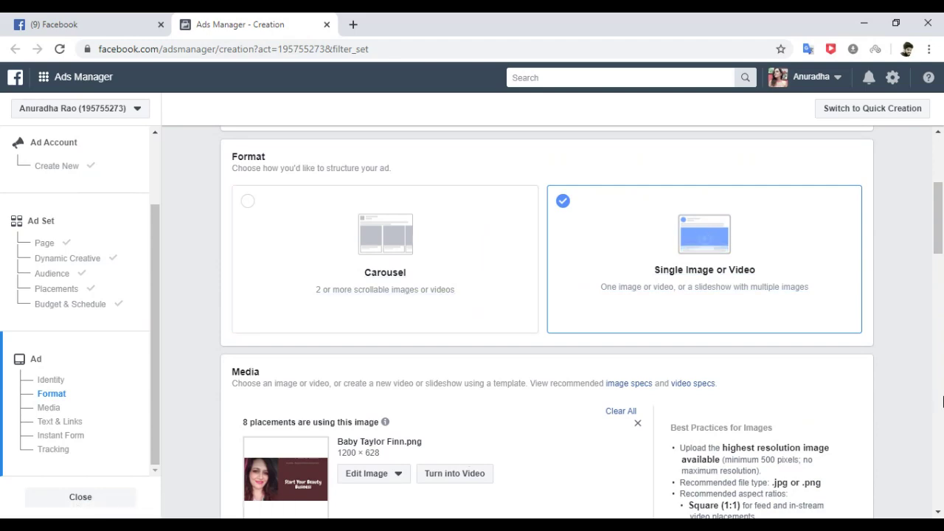
{"action": "left_click_drag", "start_coordinate": [942, 262], "coordinate": [940, 336]}
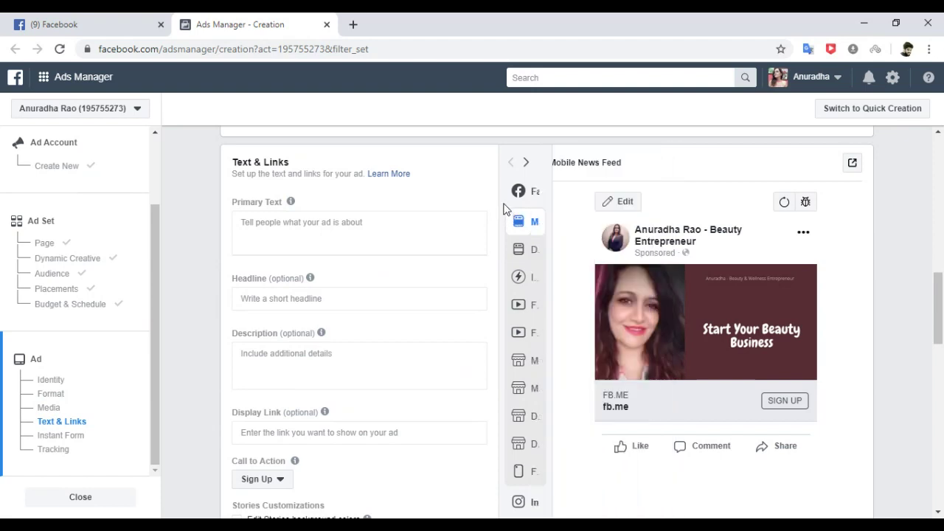
{"action": "mouse_move", "coordinate": [547, 220]}
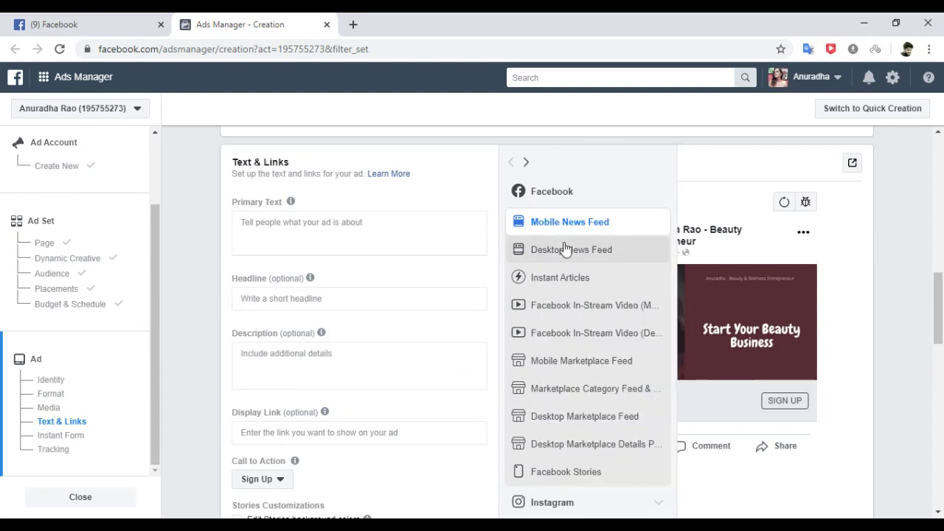
{"action": "left_click", "coordinate": [564, 249]}
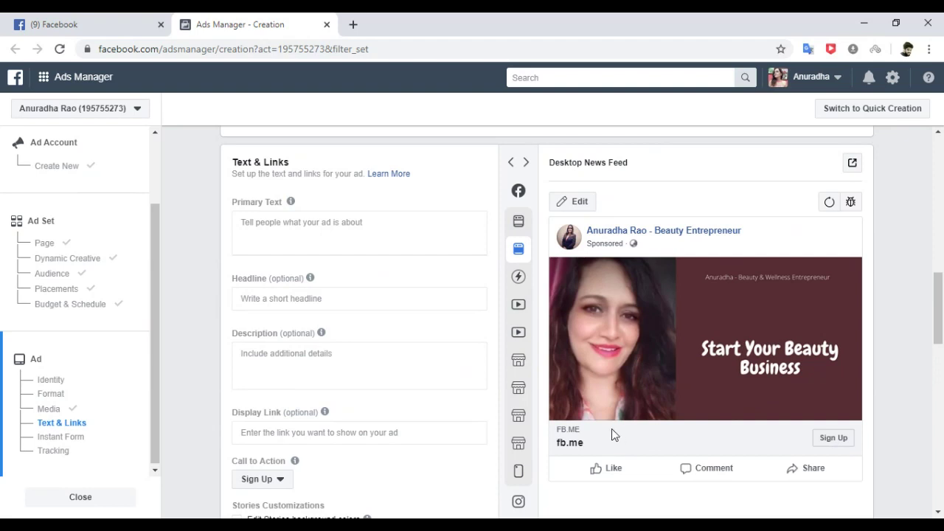
{"action": "left_click", "coordinate": [57, 423]}
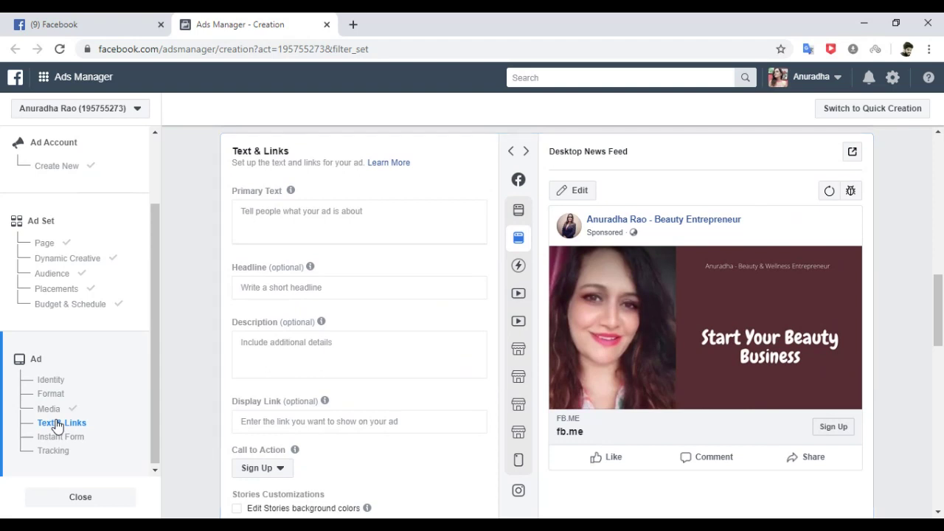
{"action": "left_click", "coordinate": [288, 211]}
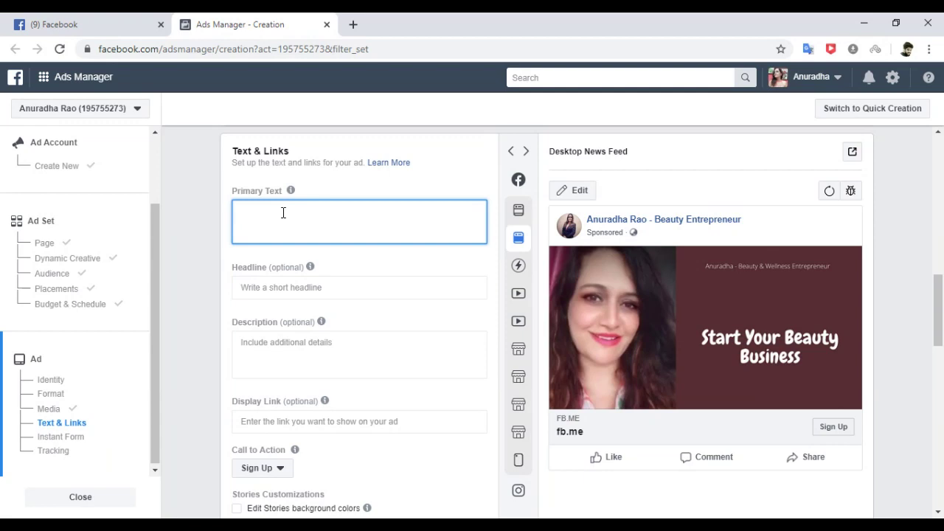
Write the primary text opener 'Do you have a passion for skincare & color cosmetics?'.
{"action": "type", "text": "Do you have a passion for"}
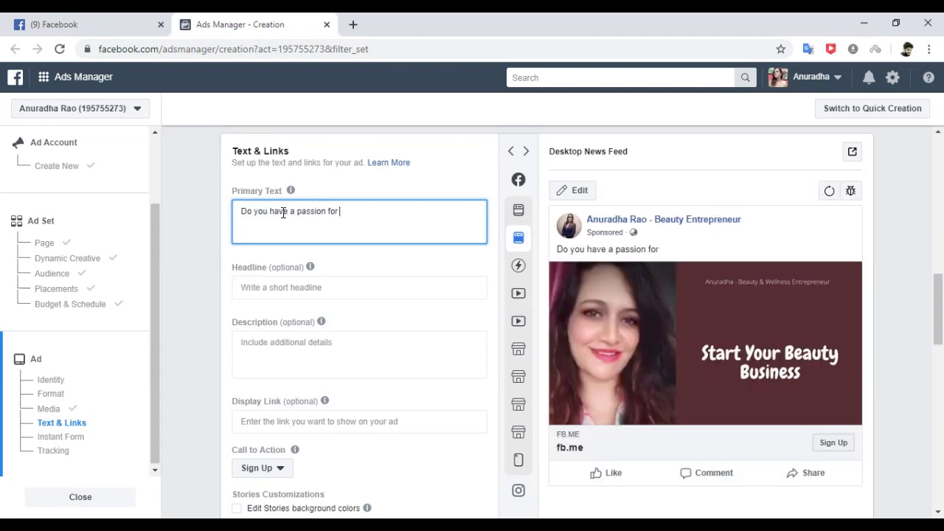
{"action": "type", "text": "Skincare & Color"}
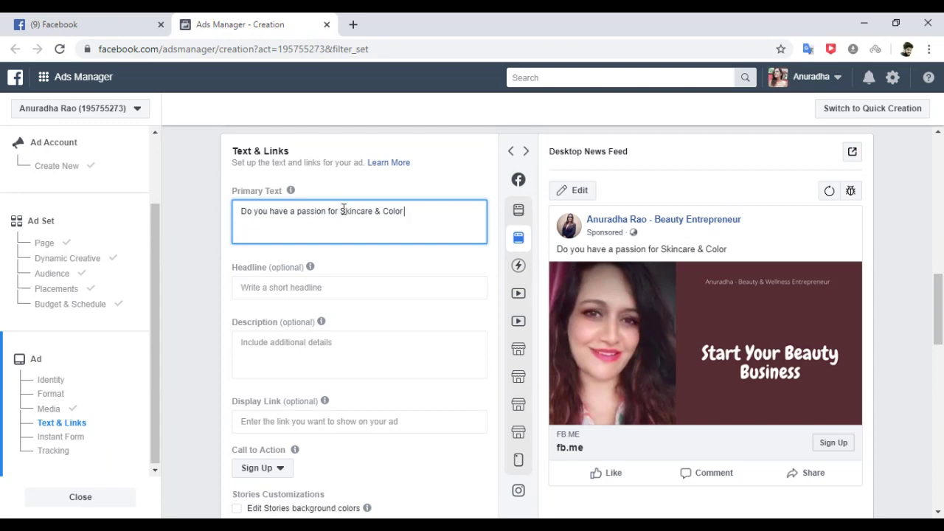
{"action": "left_click", "coordinate": [341, 211]}
{"action": "double_click", "coordinate": [343, 211]}
{"action": "left_click", "coordinate": [343, 211]}
{"action": "key", "text": "BackSpace"}
{"action": "type", "text": "s"}
{"action": "left_click", "coordinate": [385, 212]}
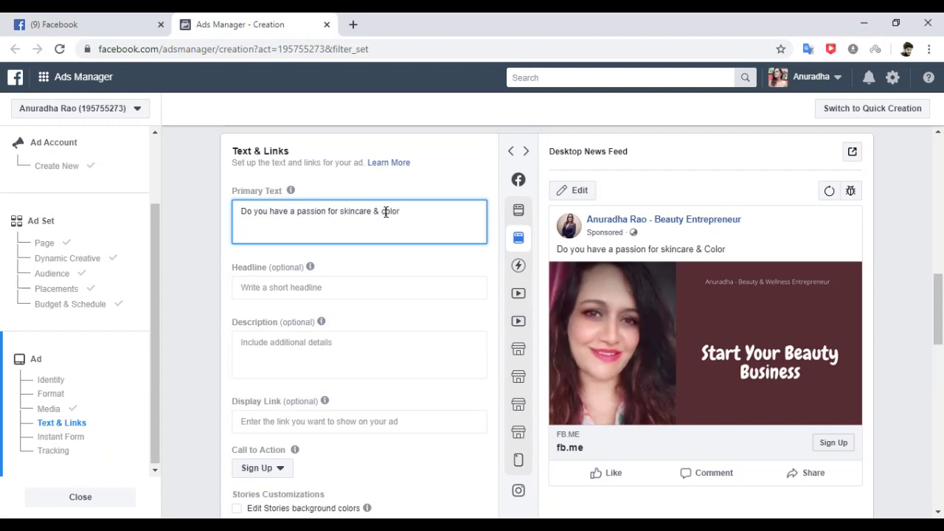
{"action": "key", "text": "BackSpace"}
{"action": "type", "text": "c"}
{"action": "left_click", "coordinate": [422, 209]}
{"action": "type", "text": "cosmet"}
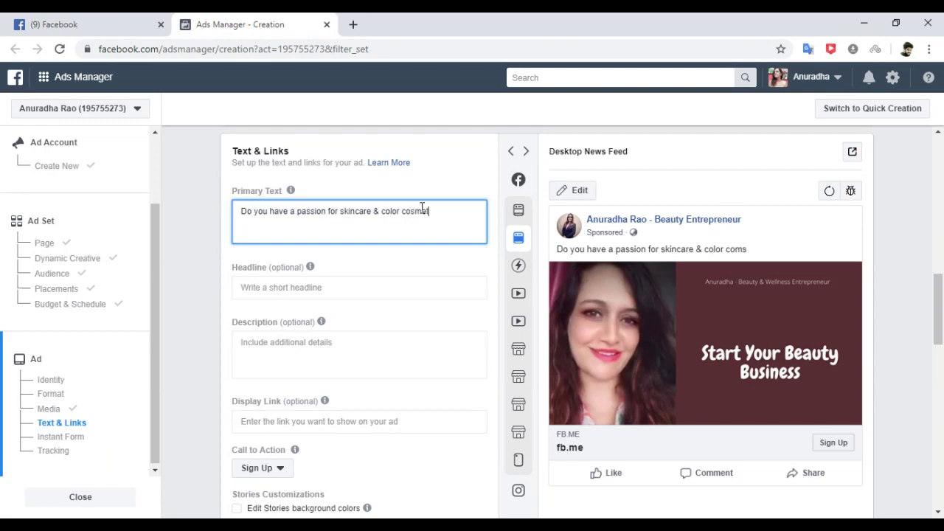
{"action": "type", "text": "ics?"}
Add the line 'Join my online business team and get started with your beauty business today'.
{"action": "key", "text": "Return"}
{"action": "type", "text": "Join my"}
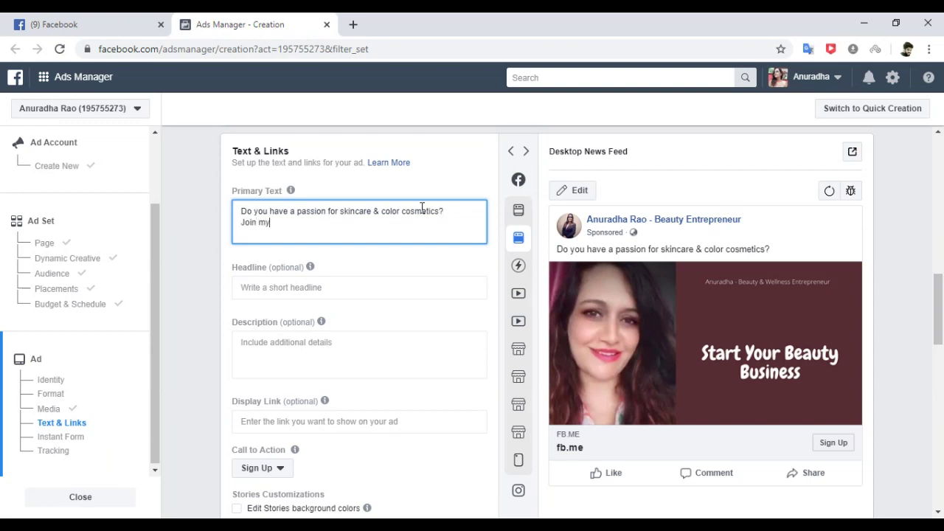
{"action": "type", "text": " online business team and get"}
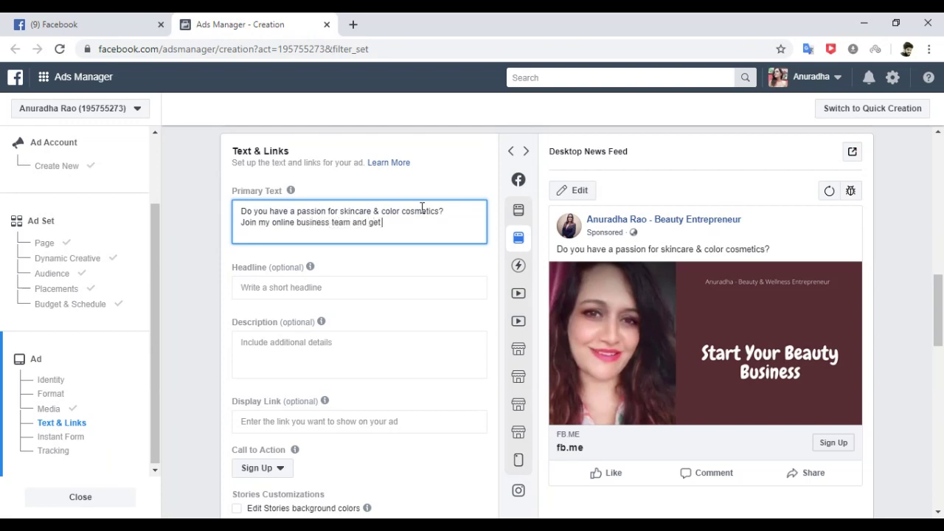
{"action": "type", "text": " started with your beauty buisnes"}
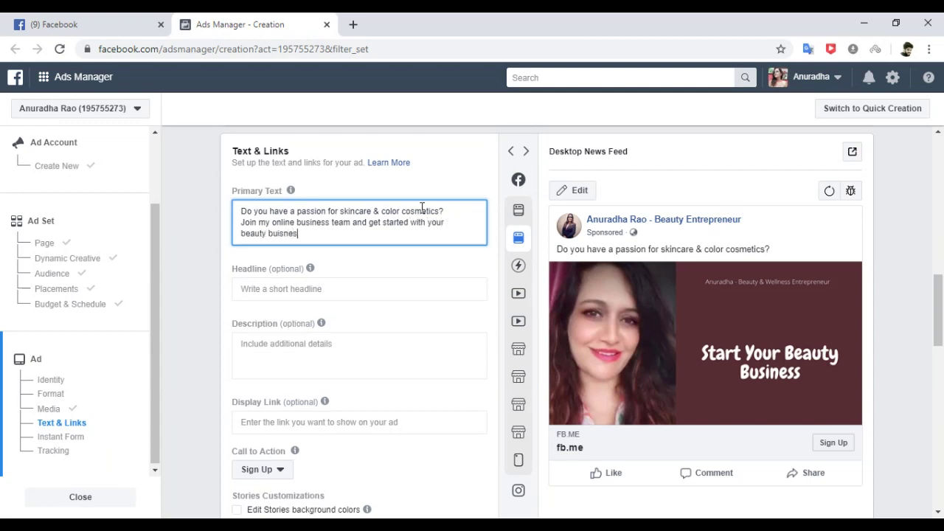
{"action": "type", "text": "s today."}
{"action": "right_click", "coordinate": [288, 233]}
{"action": "left_click", "coordinate": [330, 241]}
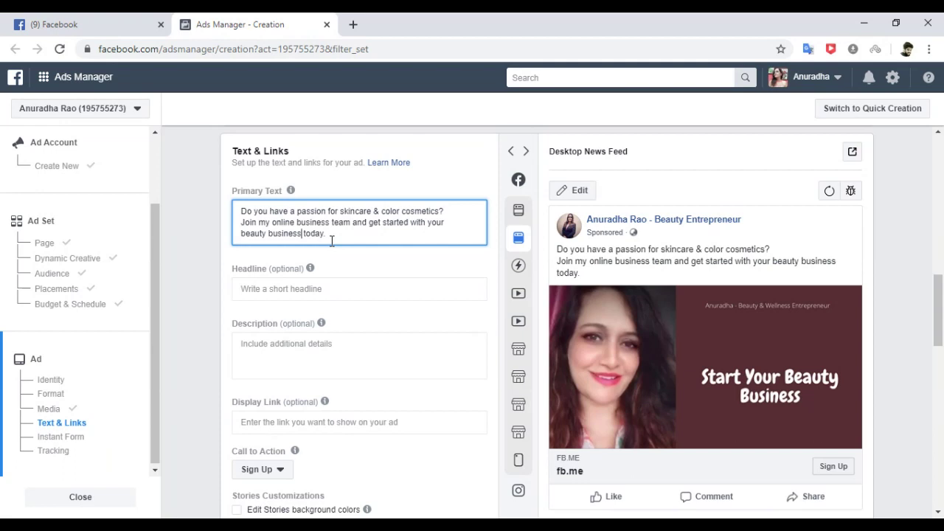
Set the ad headline to 'Connect with me now'.
{"action": "left_click", "coordinate": [322, 288]}
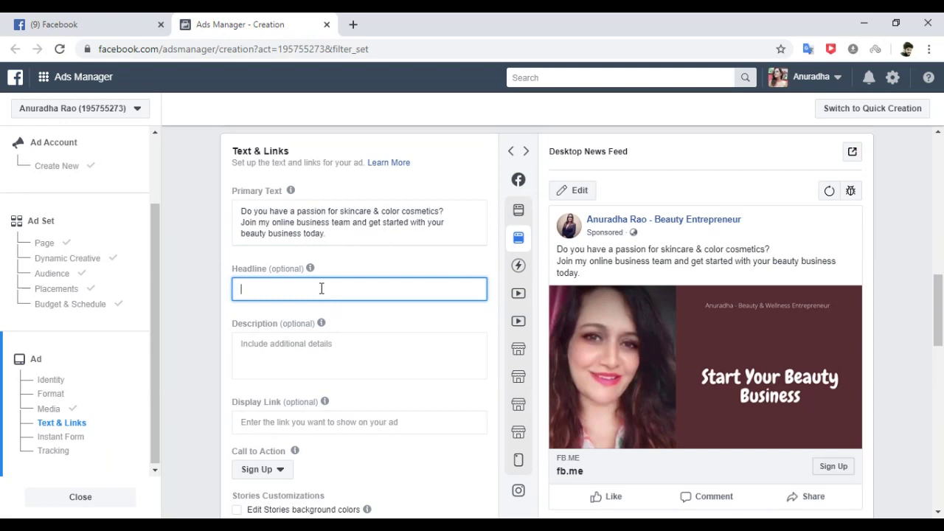
{"action": "type", "text": "Connect with me now"}
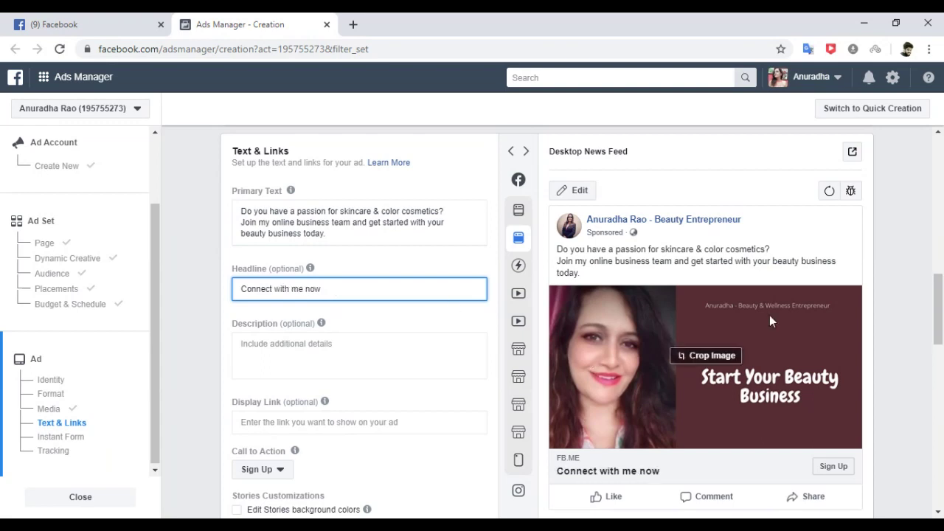
{"action": "left_click_drag", "start_coordinate": [939, 301], "coordinate": [940, 326]}
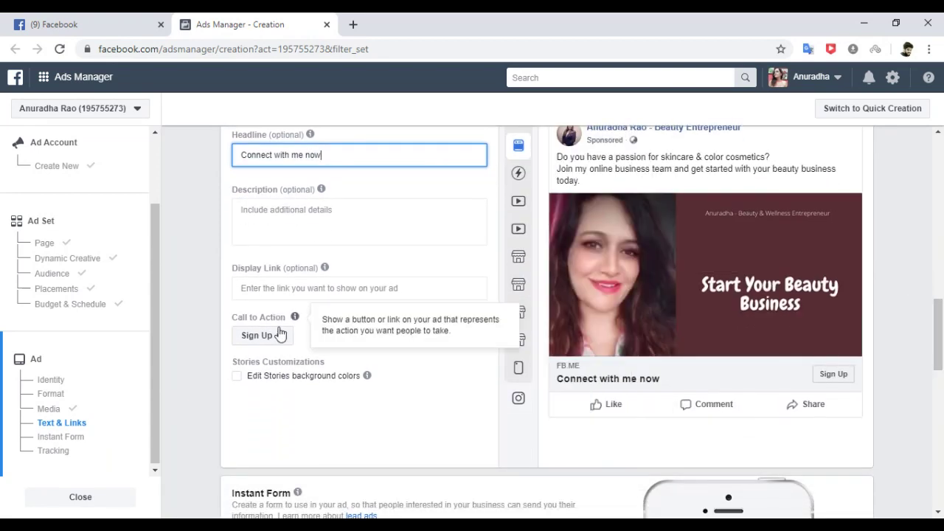
Change the call to action from Sign Up to Learn More.
{"action": "left_click", "coordinate": [279, 335]}
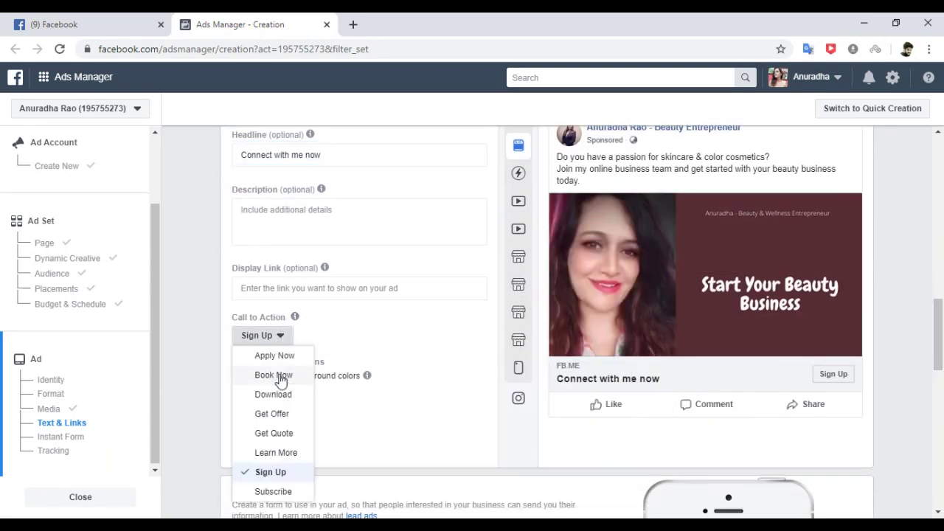
{"action": "left_click", "coordinate": [276, 453]}
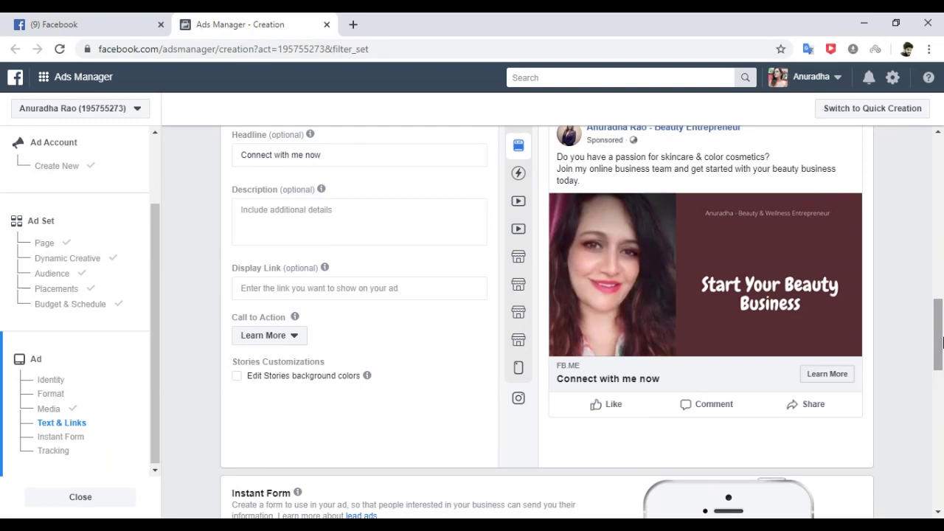
{"action": "left_click_drag", "start_coordinate": [938, 341], "coordinate": [940, 321]}
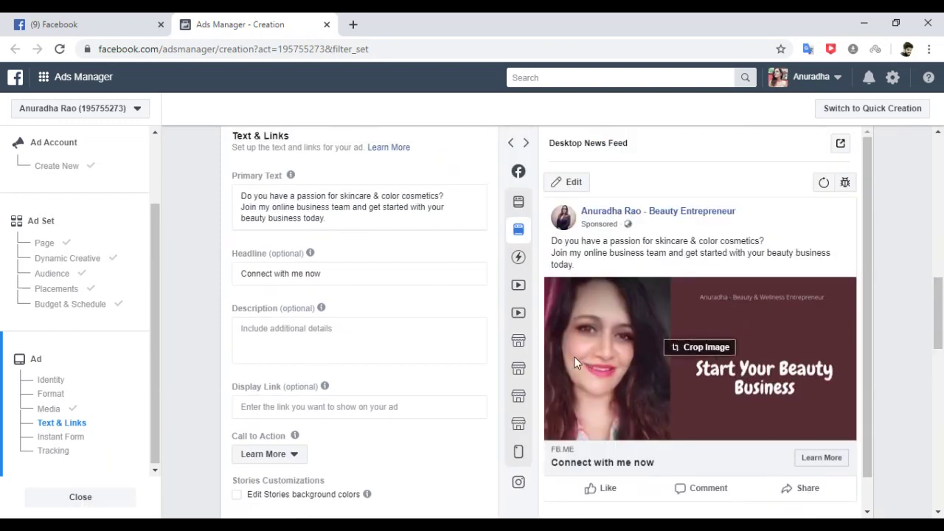
{"action": "left_click_drag", "start_coordinate": [941, 302], "coordinate": [942, 309]}
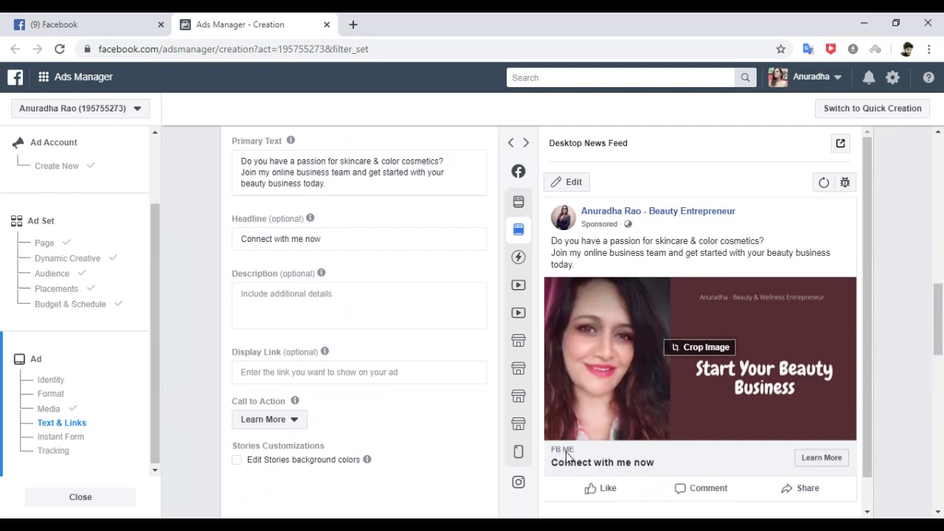
Google the advertiser's own name in a new tab using the suggested spelling, then return to Ads Manager.
{"action": "left_click", "coordinate": [354, 26]}
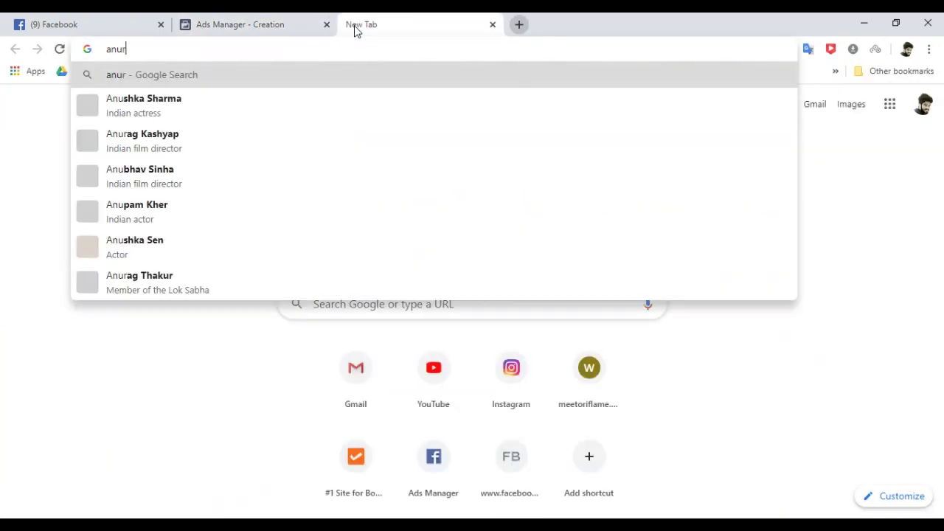
{"action": "key", "text": "Return"}
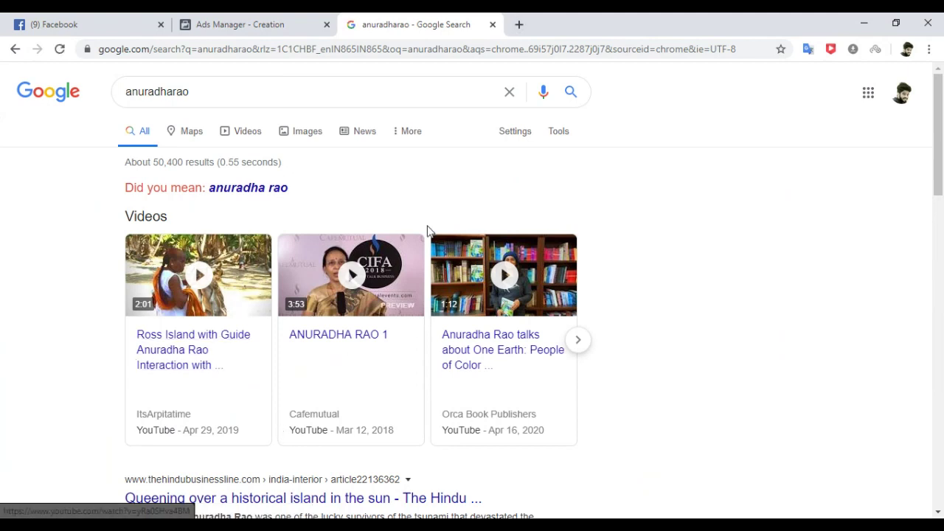
{"action": "left_click", "coordinate": [249, 187]}
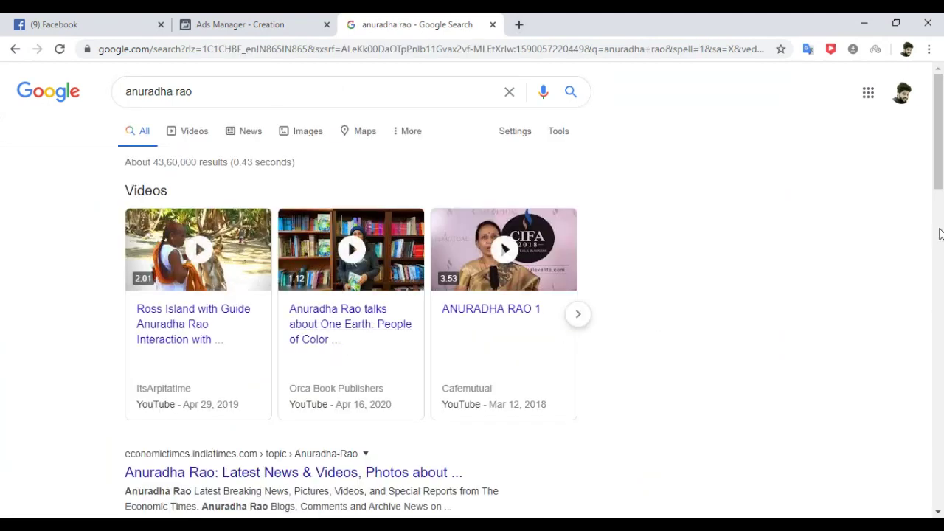
{"action": "left_click_drag", "start_coordinate": [942, 149], "coordinate": [940, 89]}
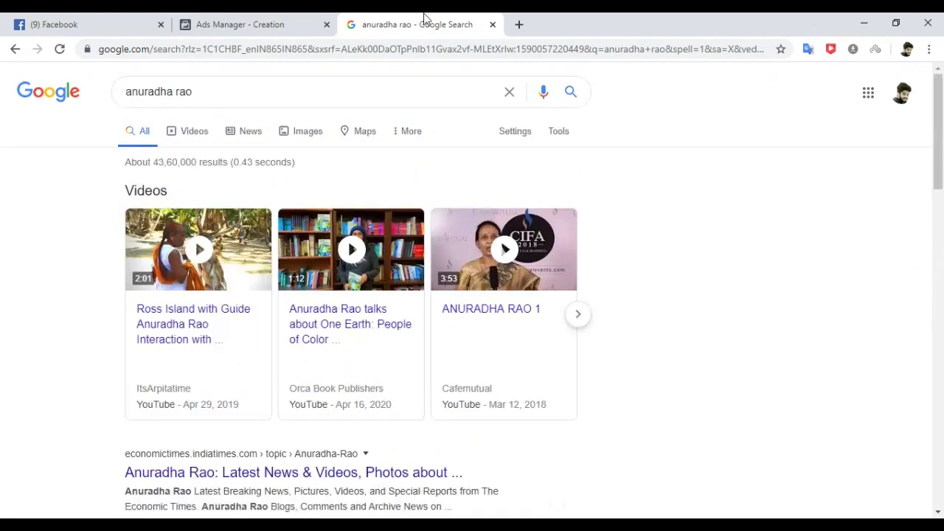
{"action": "left_click", "coordinate": [220, 17]}
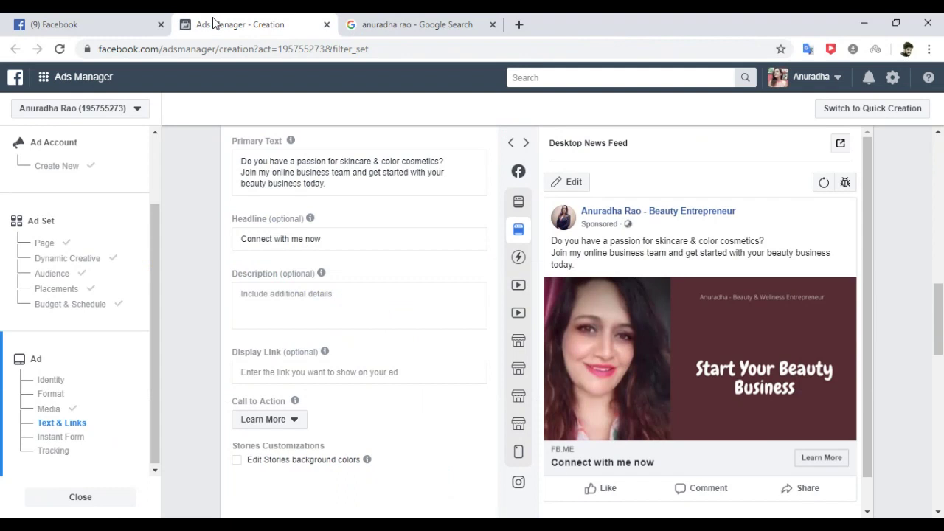
{"action": "left_click", "coordinate": [278, 373]}
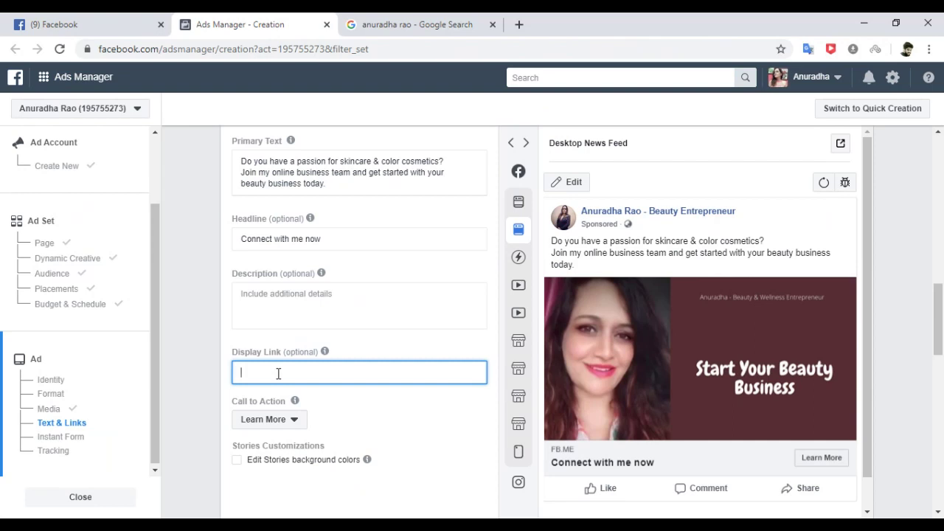
{"action": "left_click", "coordinate": [209, 392]}
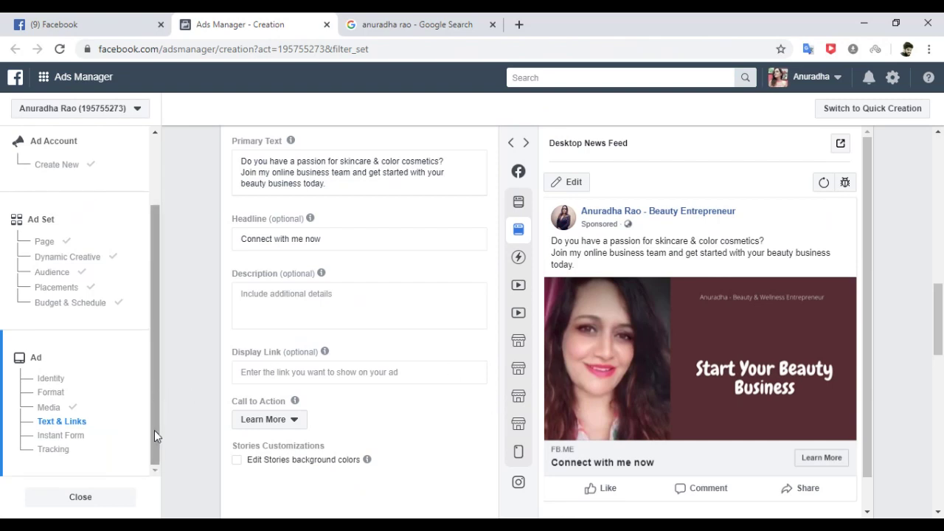
{"action": "left_click_drag", "start_coordinate": [935, 324], "coordinate": [942, 345]}
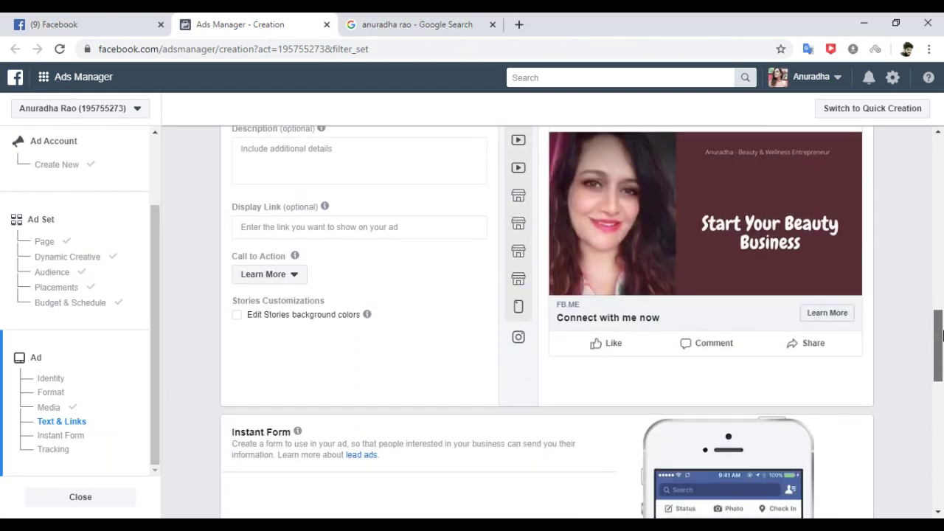
Create a new More Volume instant form, turn its Intro screen off, and expand Questions.
{"action": "left_click", "coordinate": [69, 439]}
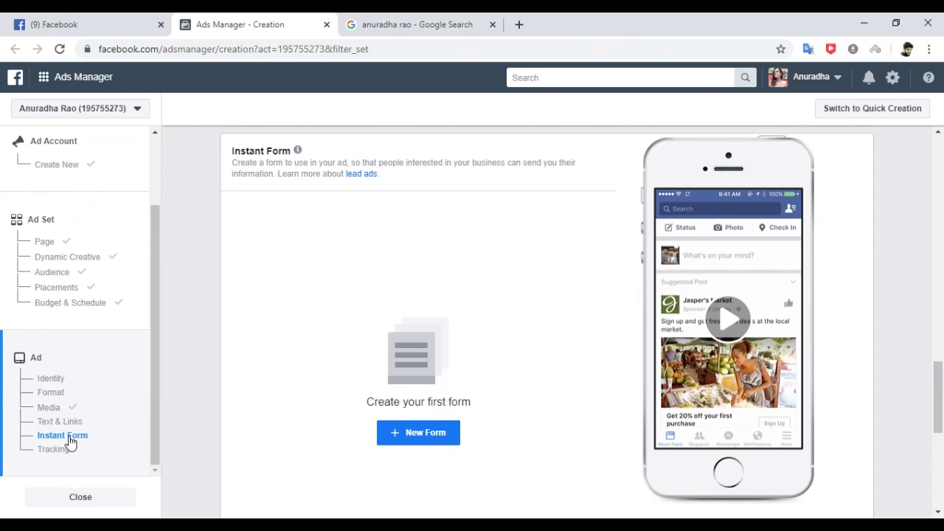
{"action": "left_click", "coordinate": [424, 434]}
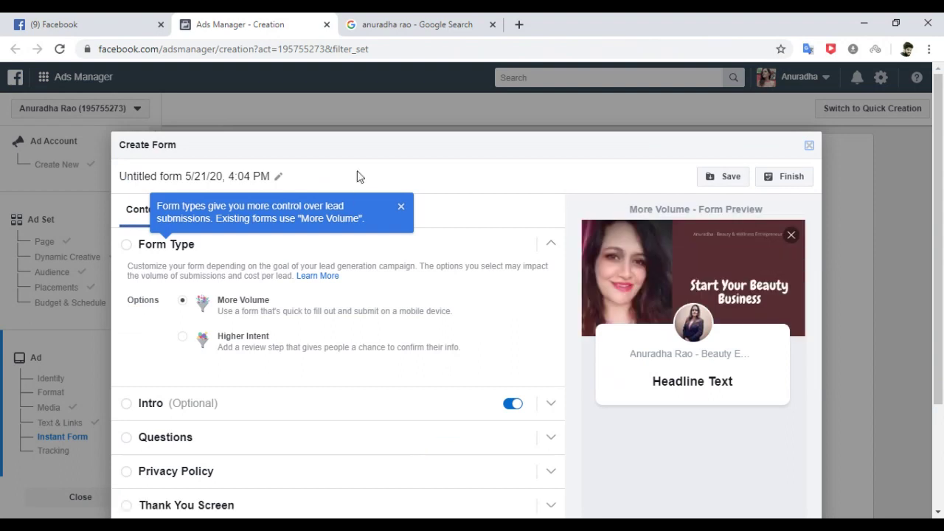
{"action": "left_click", "coordinate": [401, 208]}
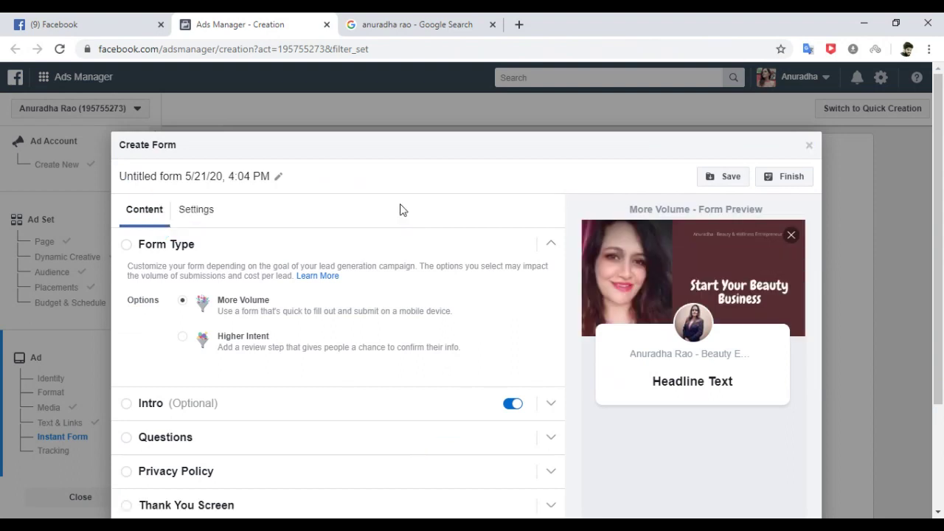
{"action": "left_click", "coordinate": [127, 245]}
{"action": "left_click", "coordinate": [127, 247]}
{"action": "left_click_drag", "start_coordinate": [939, 213], "coordinate": [941, 259]}
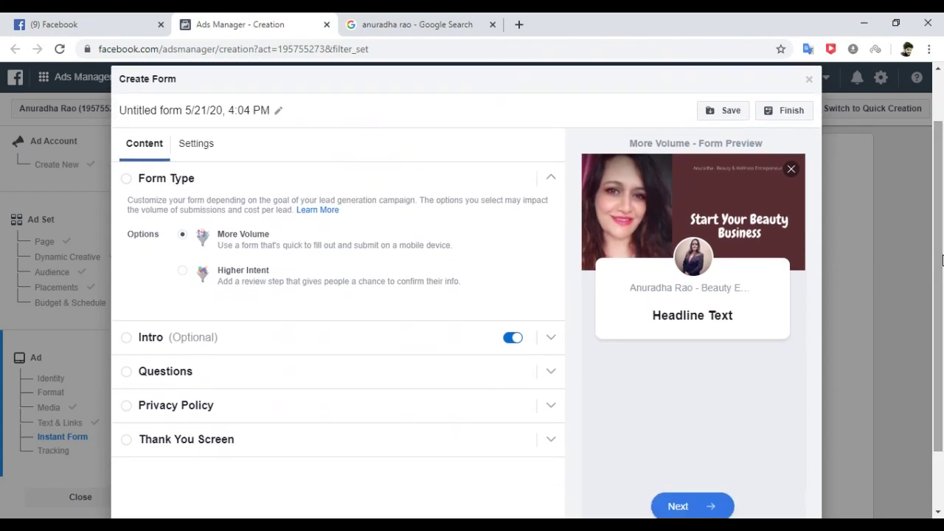
{"action": "left_click", "coordinate": [512, 339]}
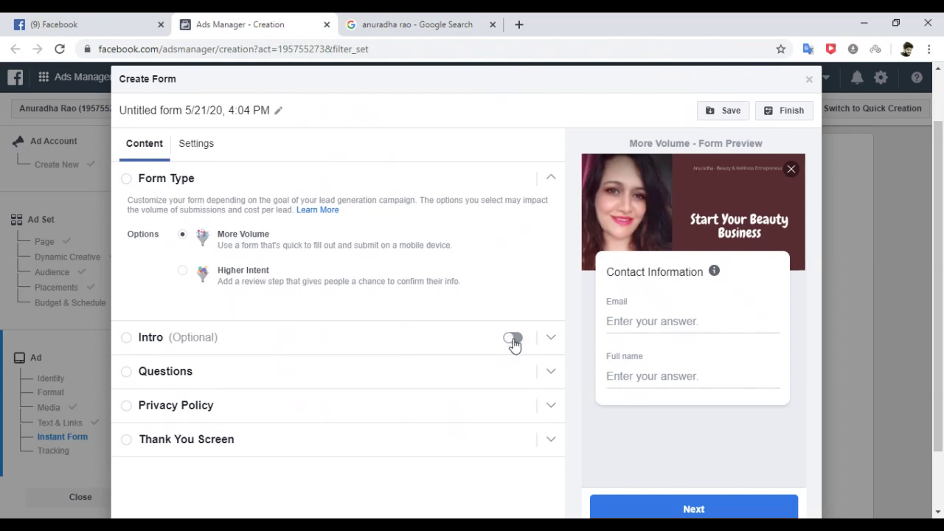
{"action": "left_click", "coordinate": [399, 373]}
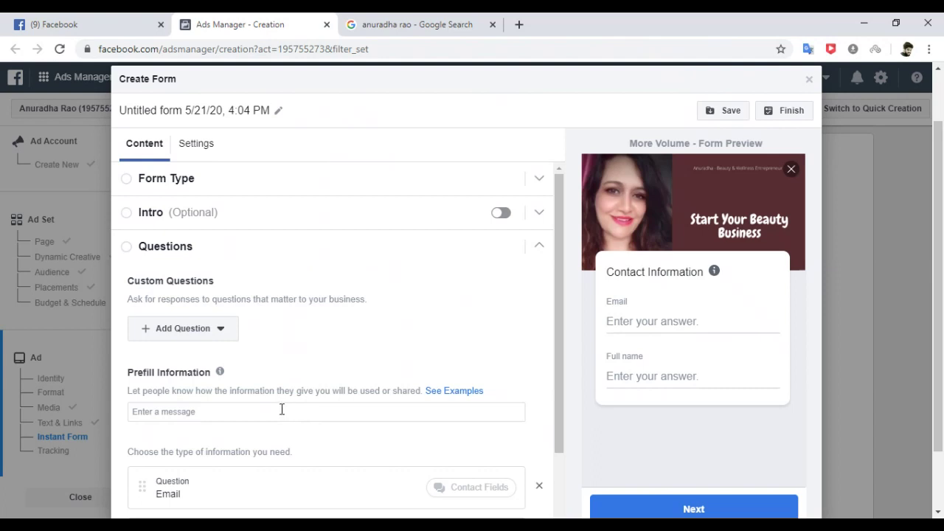
Add the prefill note 'I will use your contact details to update you on beauty business.' and delete the Email question.
{"action": "left_click", "coordinate": [282, 410]}
{"action": "type", "text": "I will"}
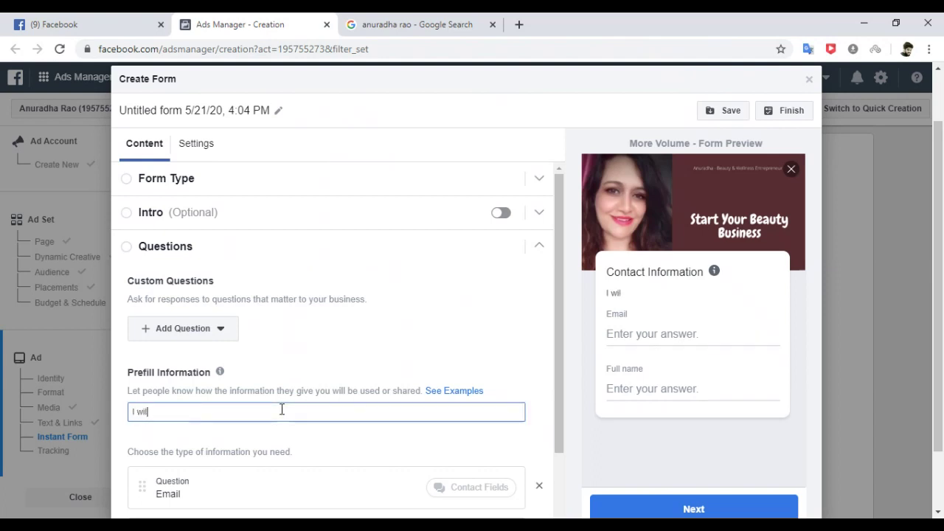
{"action": "type", "text": " use your conta"}
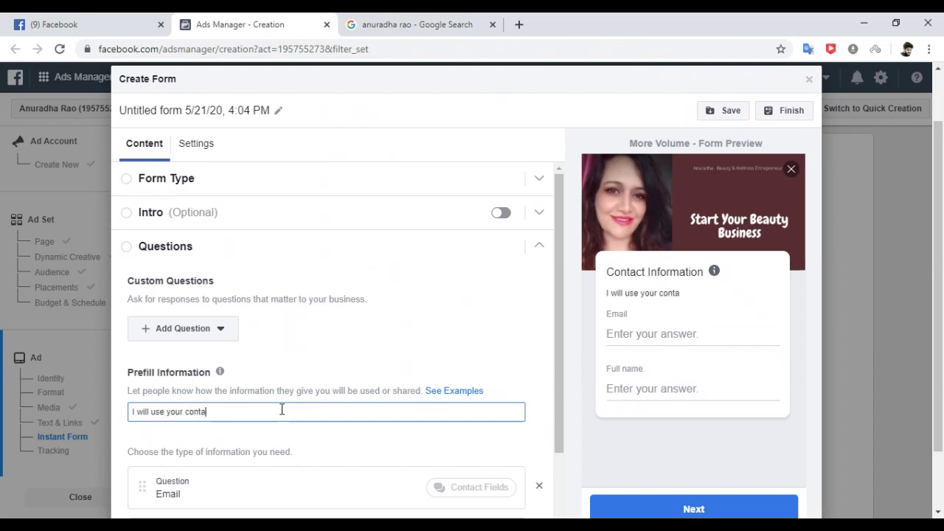
{"action": "type", "text": "ct details to"}
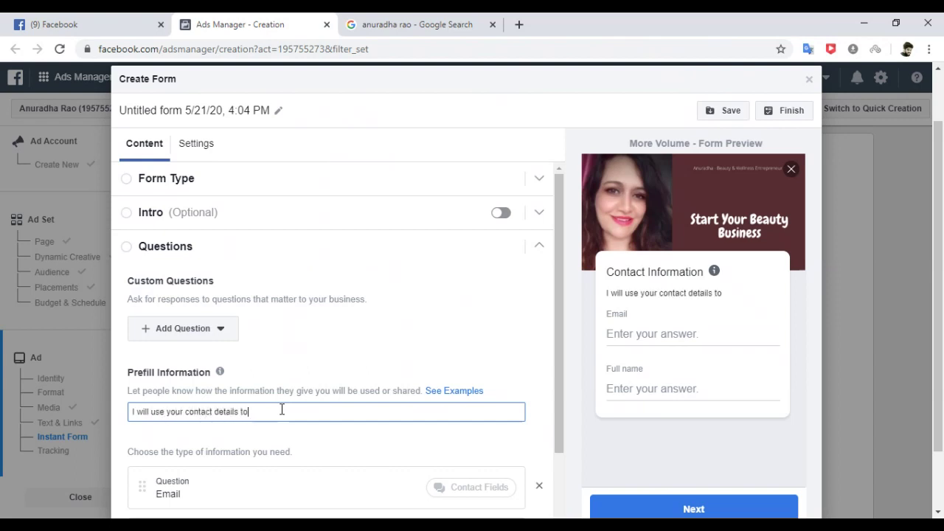
{"action": "type", "text": " update you"}
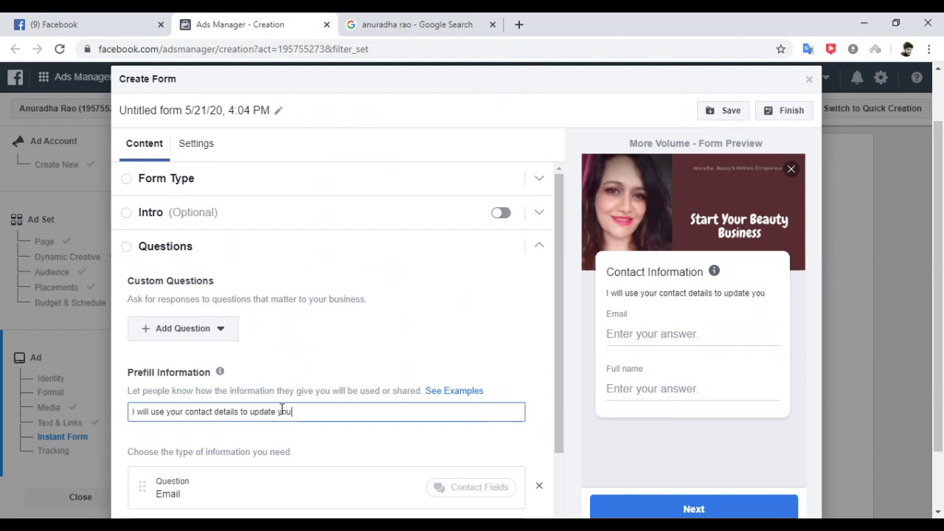
{"action": "type", "text": " on the"}
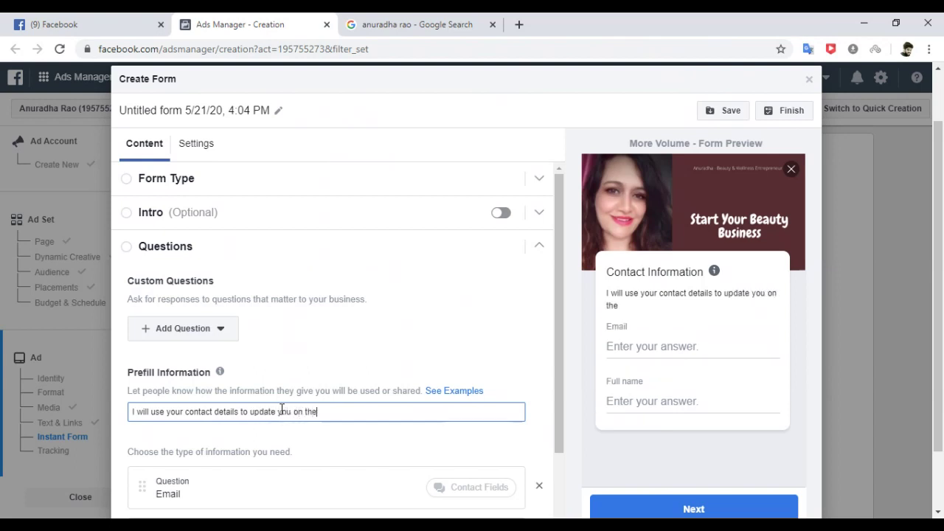
{"action": "key", "text": "BackSpace"}
{"action": "key", "text": "BackSpace"}
{"action": "key", "text": "BackSpace"}
{"action": "type", "text": "beauty"}
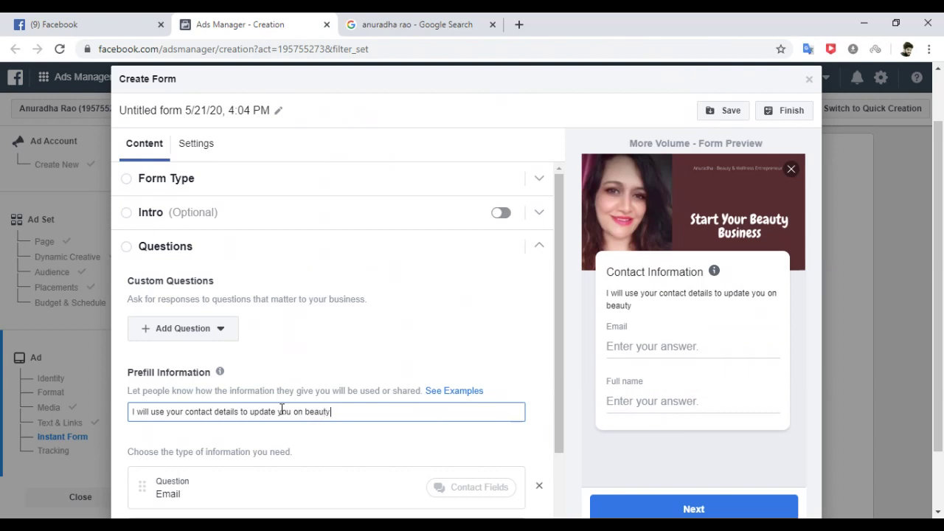
{"action": "type", "text": " business."}
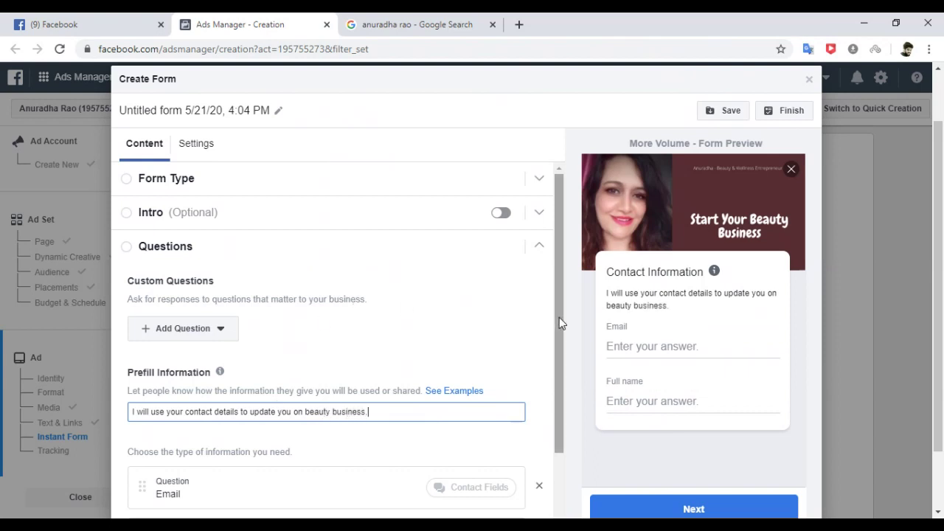
{"action": "left_click_drag", "start_coordinate": [560, 317], "coordinate": [561, 435]}
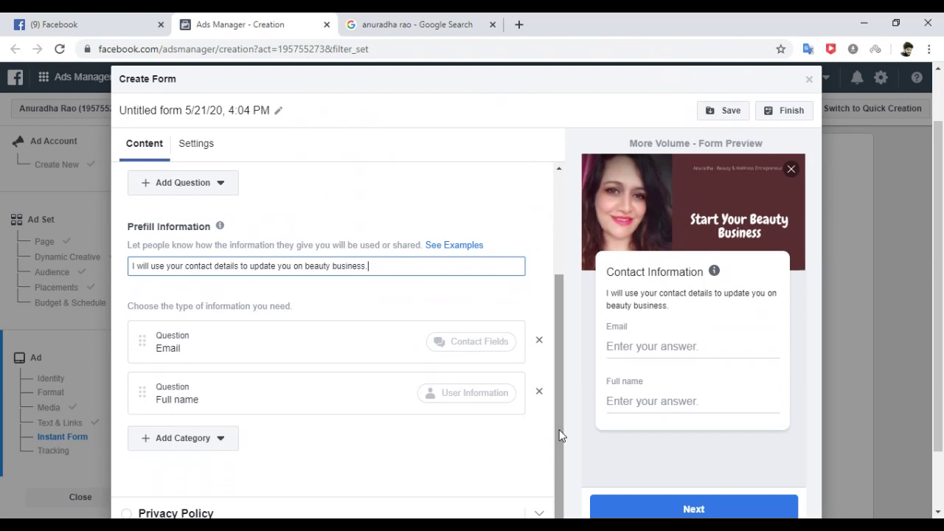
{"action": "left_click", "coordinate": [540, 342]}
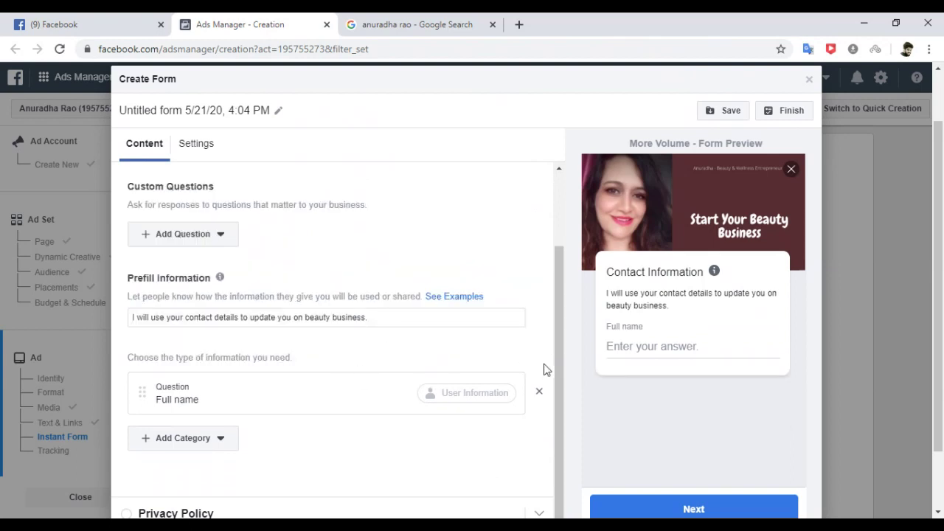
Add Phone number and City from Contact Fields and Job title from Work Information.
{"action": "left_click", "coordinate": [216, 446]}
{"action": "mouse_move", "coordinate": [199, 328]}
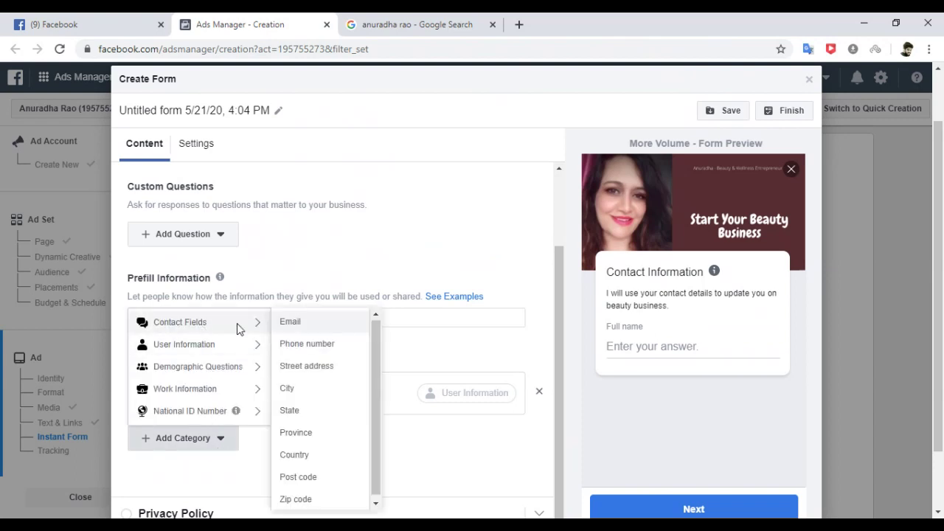
{"action": "left_click", "coordinate": [297, 346]}
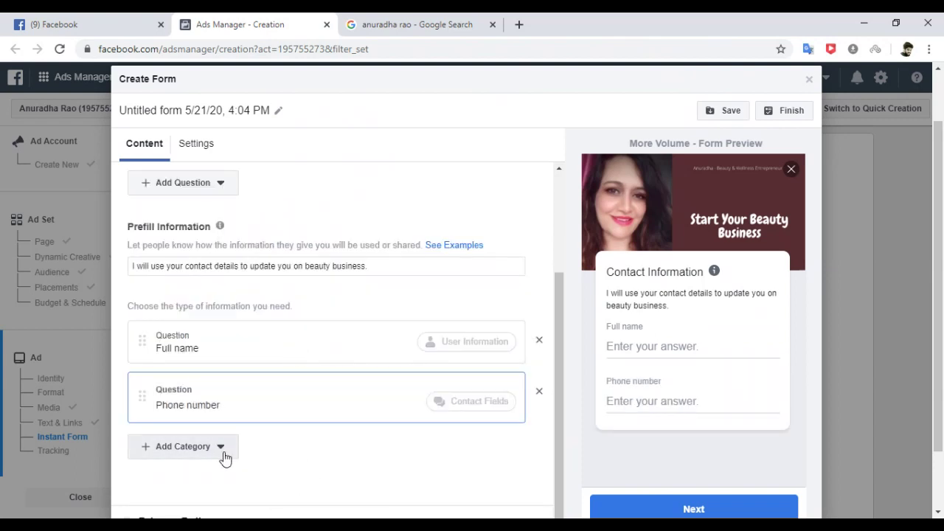
{"action": "left_click", "coordinate": [219, 451]}
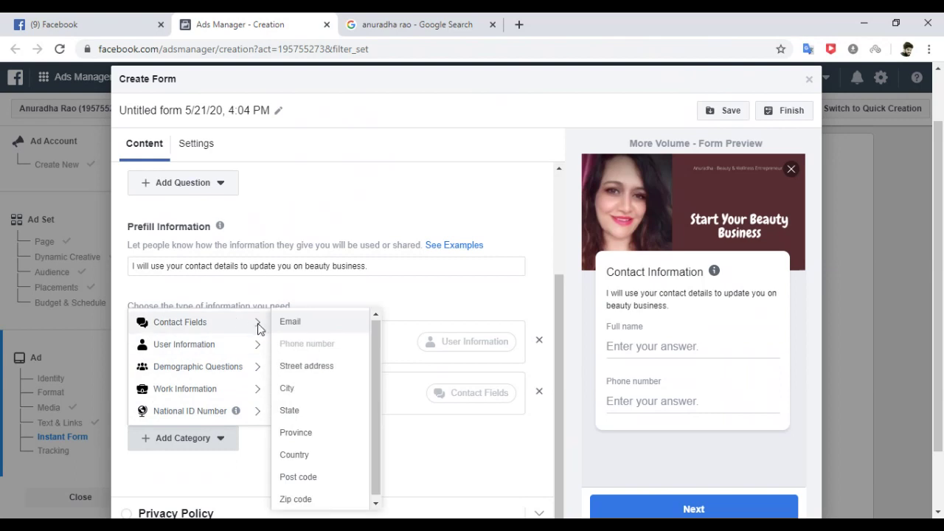
{"action": "mouse_move", "coordinate": [259, 320]}
{"action": "left_click", "coordinate": [308, 398]}
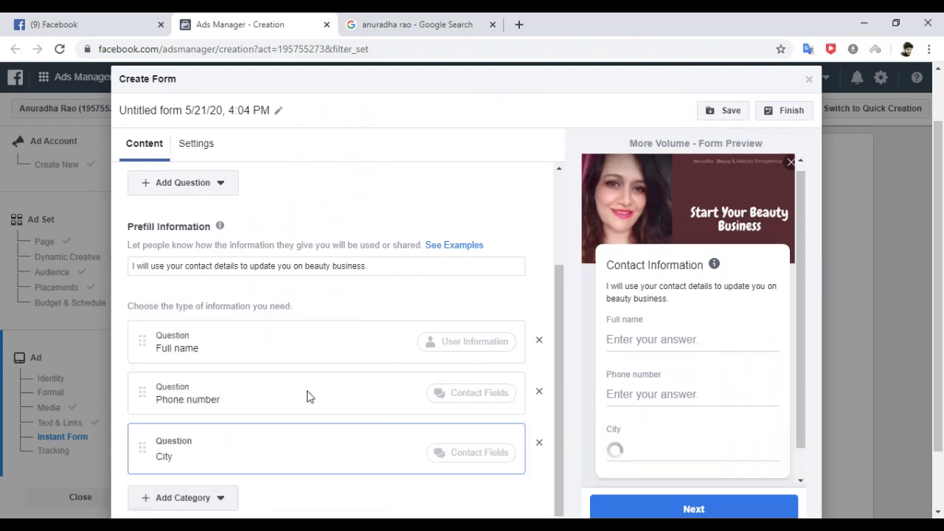
{"action": "scroll", "coordinate": [564, 337], "scroll_direction": "down", "scroll_amount": 1}
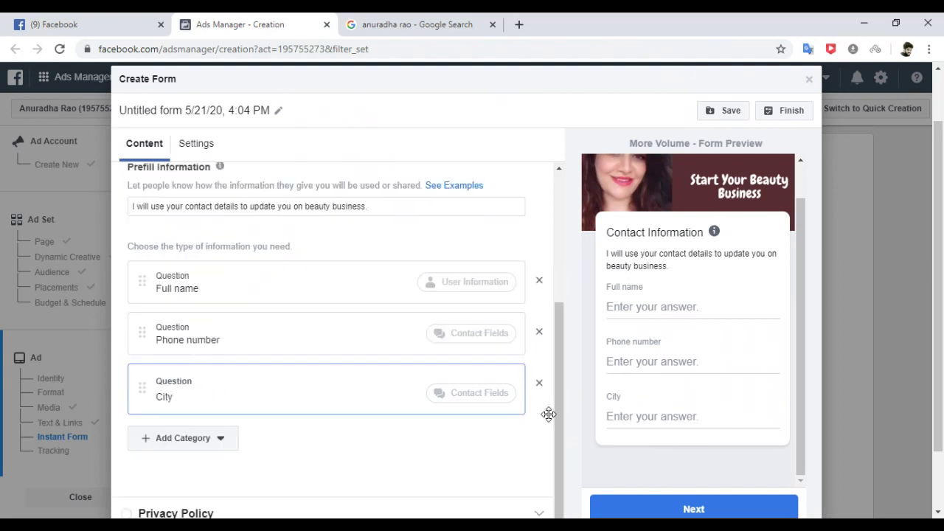
{"action": "left_click", "coordinate": [211, 449]}
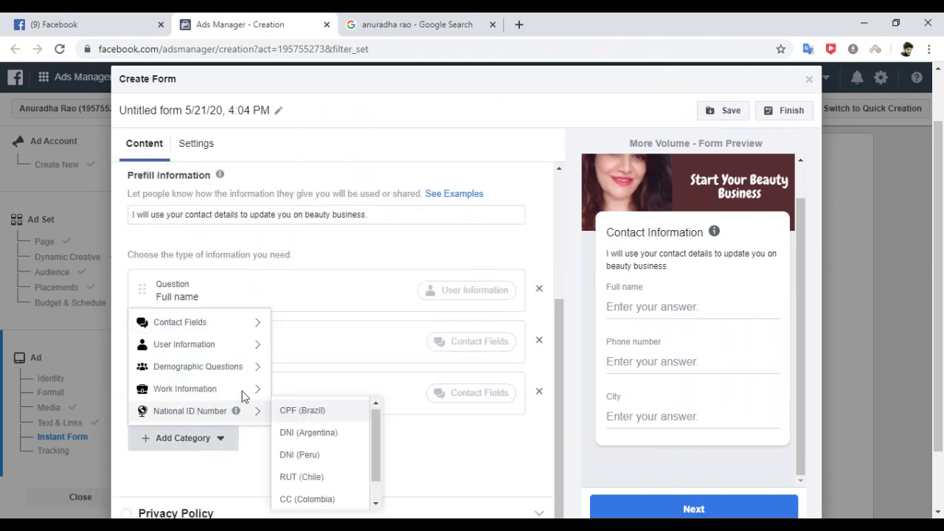
{"action": "mouse_move", "coordinate": [256, 388]}
{"action": "left_click", "coordinate": [295, 391]}
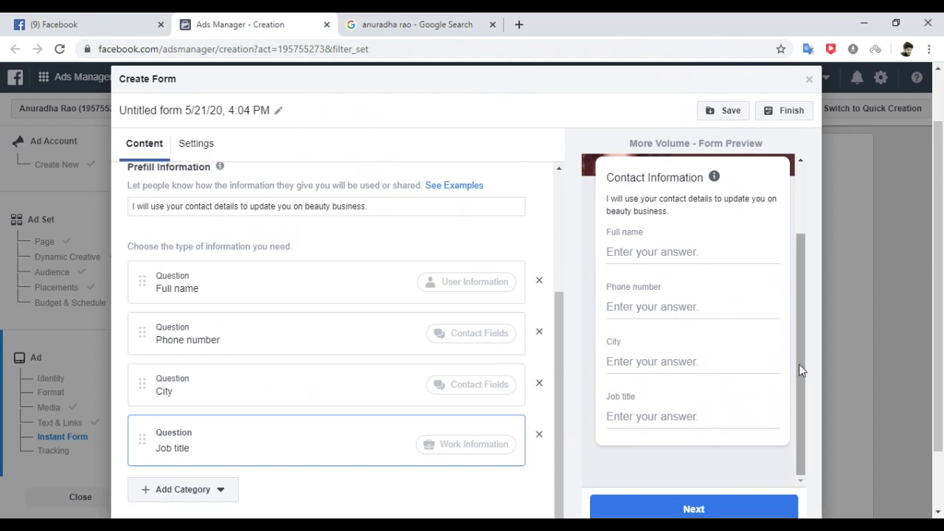
{"action": "left_click_drag", "start_coordinate": [799, 365], "coordinate": [801, 236]}
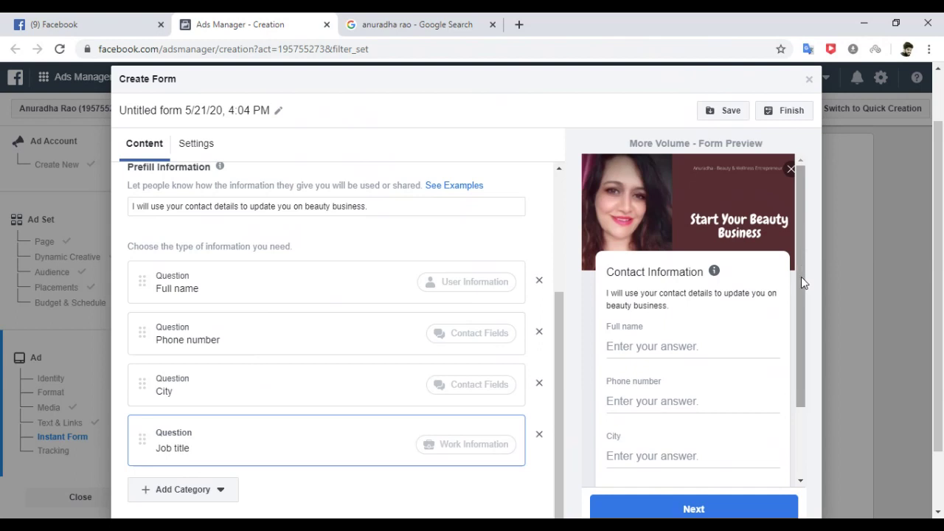
{"action": "left_click_drag", "start_coordinate": [800, 294], "coordinate": [795, 376]}
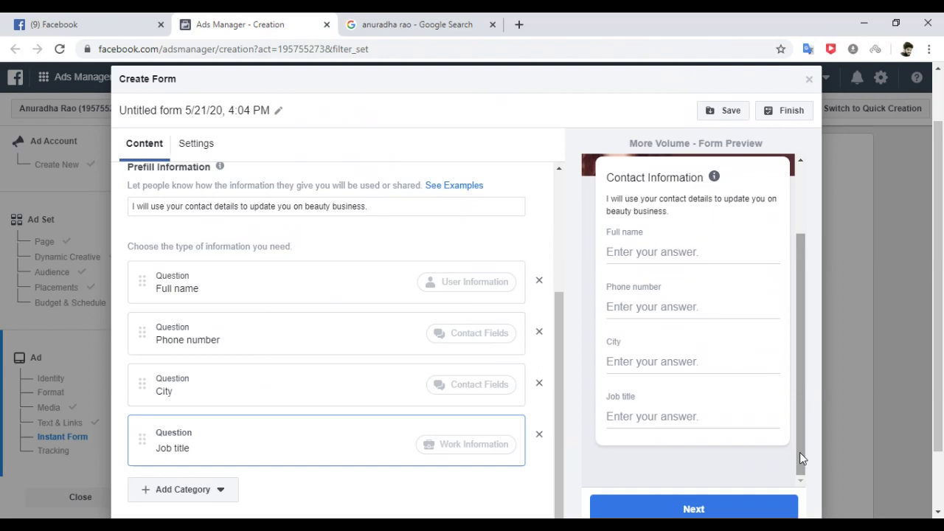
{"action": "left_click_drag", "start_coordinate": [560, 409], "coordinate": [556, 506]}
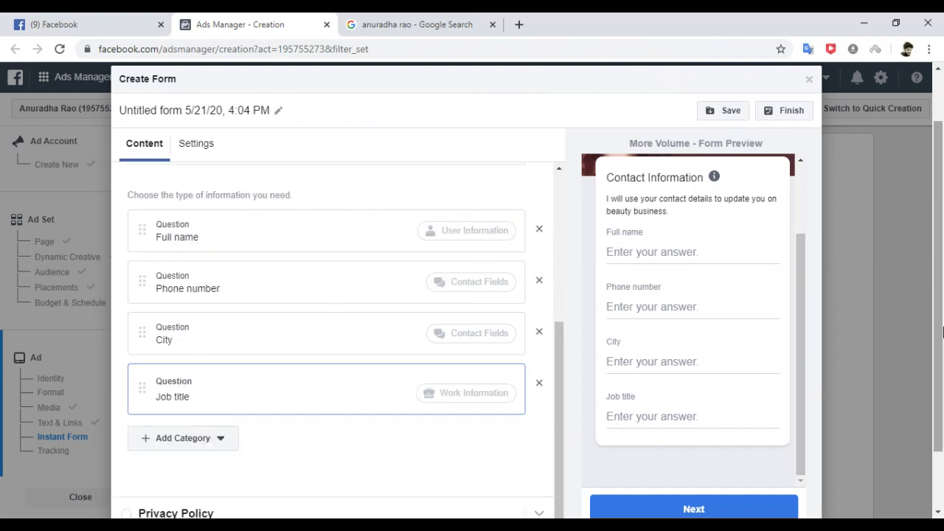
{"action": "left_click_drag", "start_coordinate": [940, 332], "coordinate": [940, 387]}
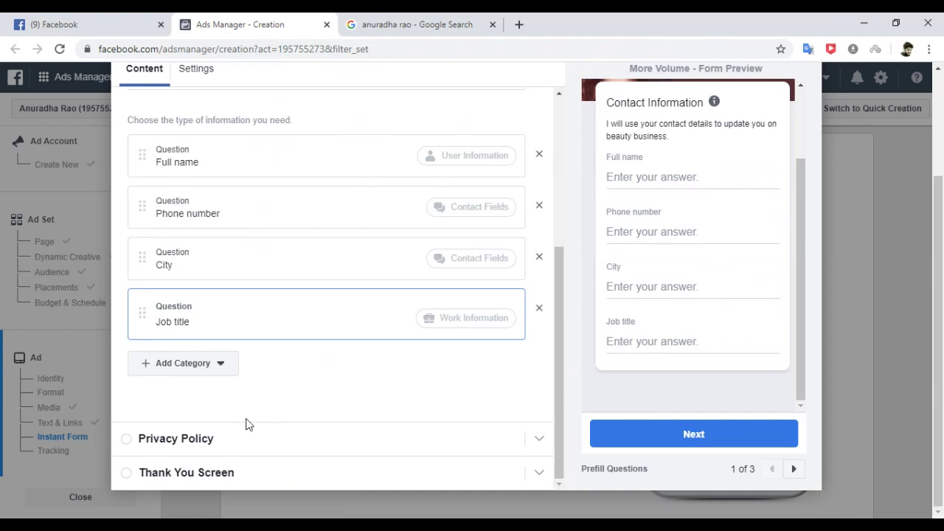
Copy the Facebook profile page address and paste it as the privacy policy link URL.
{"action": "left_click", "coordinate": [144, 441]}
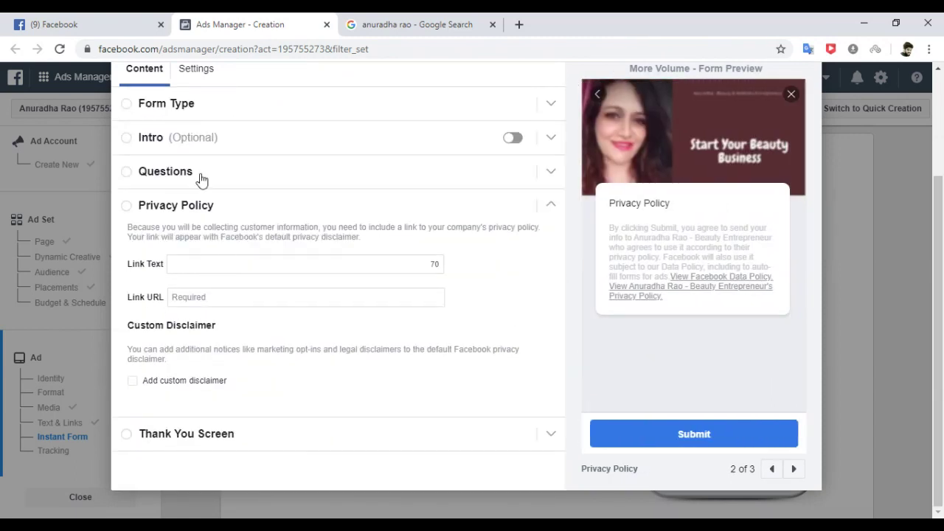
{"action": "left_click", "coordinate": [84, 22]}
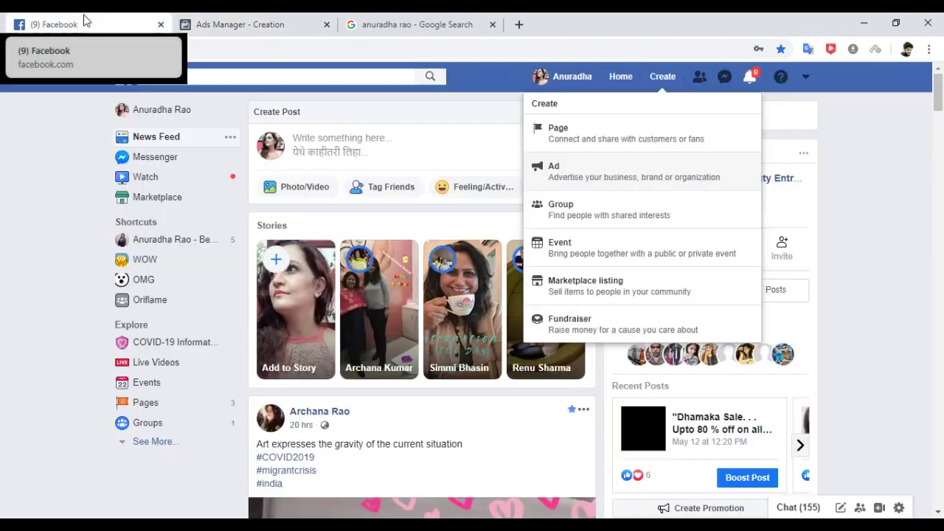
{"action": "left_click", "coordinate": [162, 112]}
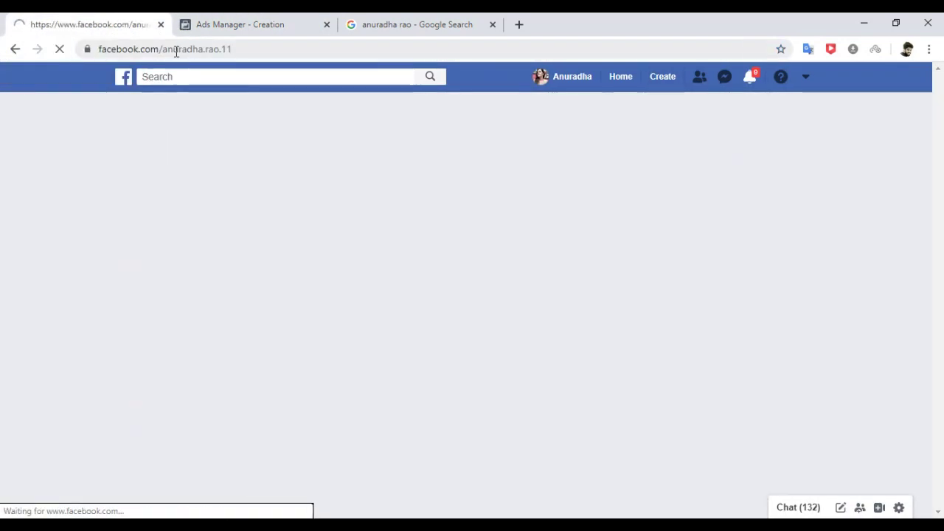
{"action": "left_click", "coordinate": [175, 51]}
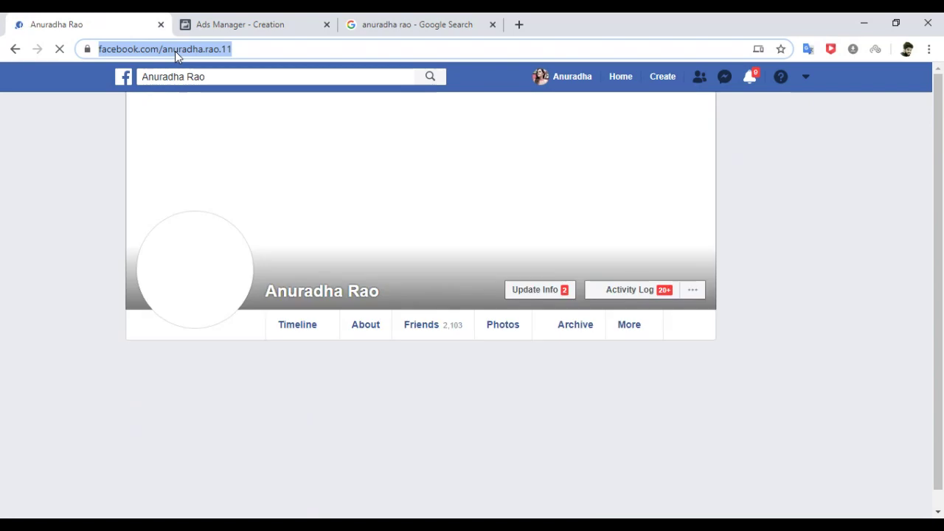
{"action": "right_click", "coordinate": [159, 54]}
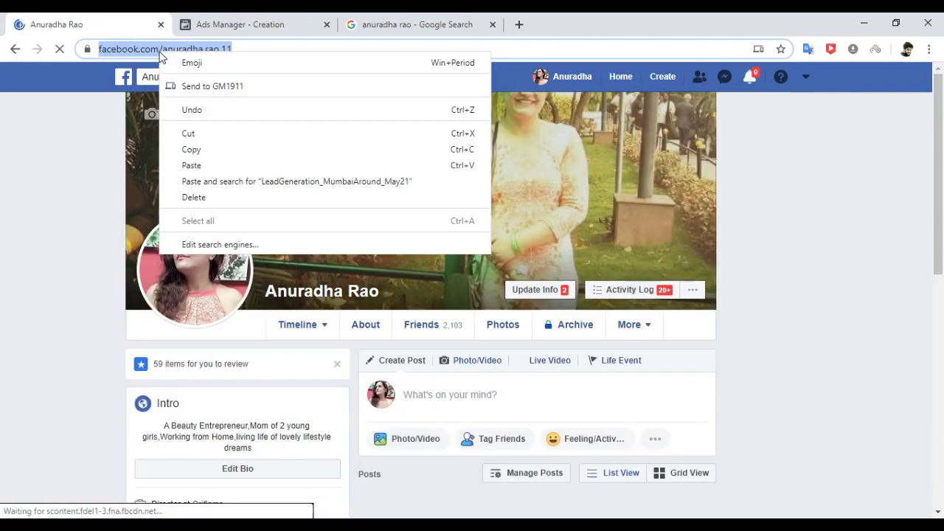
{"action": "left_click", "coordinate": [200, 149]}
{"action": "left_click", "coordinate": [206, 29]}
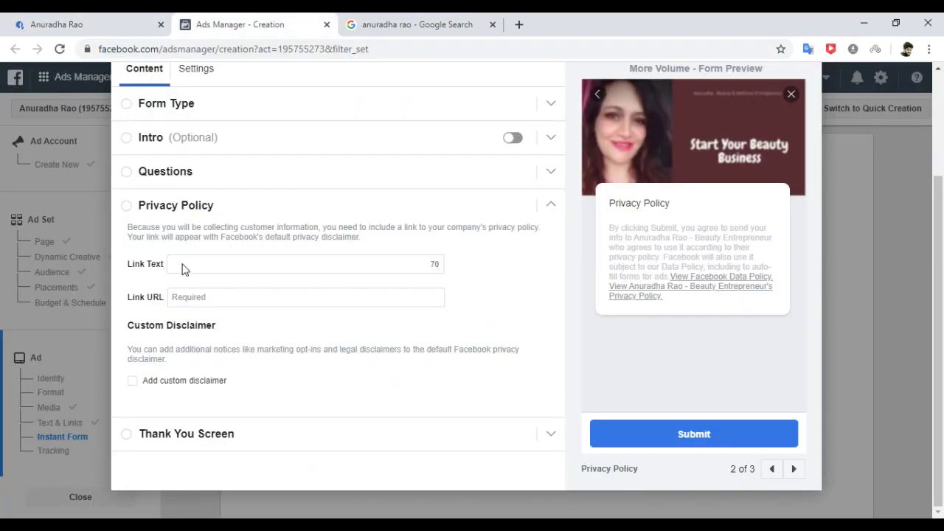
{"action": "left_click", "coordinate": [215, 296]}
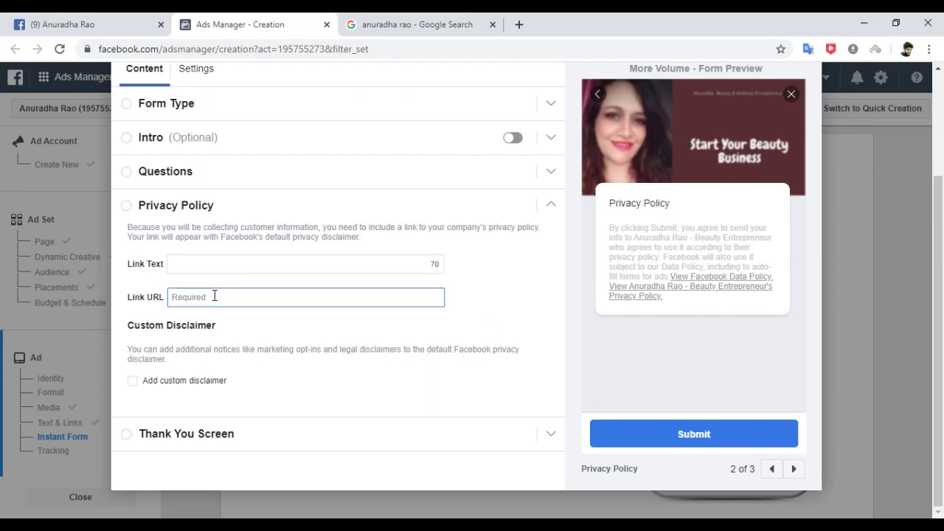
{"action": "key", "text": "ctrl+v"}
{"action": "left_click", "coordinate": [529, 310]}
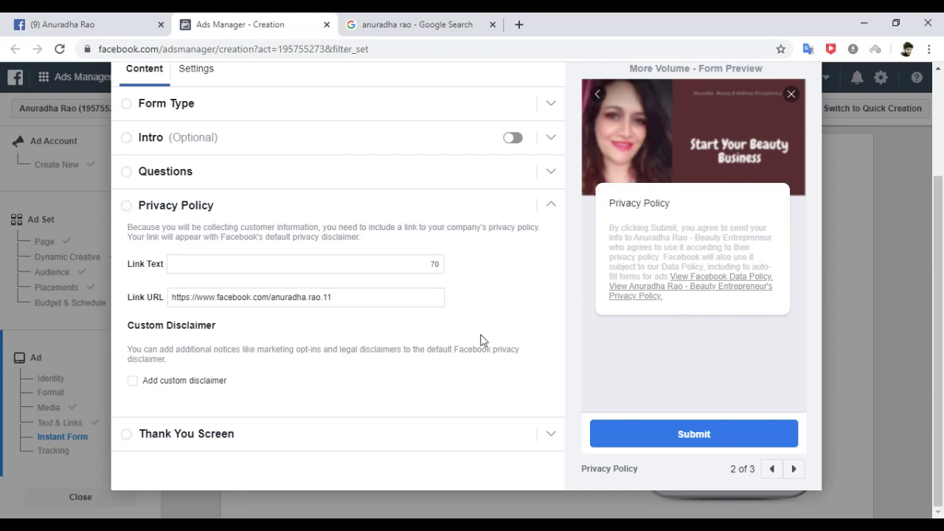
Retitle the Thank You screen 'Thank You' and replace its description with a details-received, will-contact-you-soon message.
{"action": "left_click", "coordinate": [129, 436]}
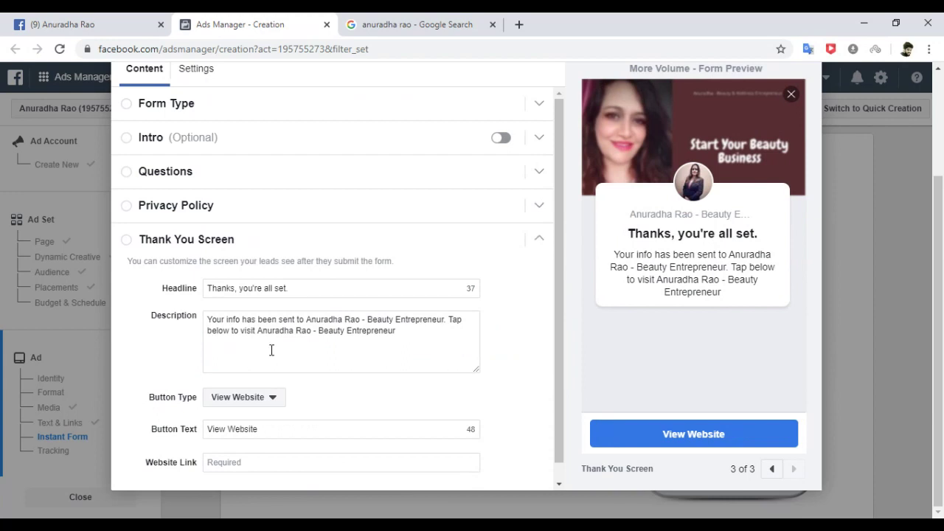
{"action": "left_click_drag", "start_coordinate": [295, 287], "coordinate": [233, 289]}
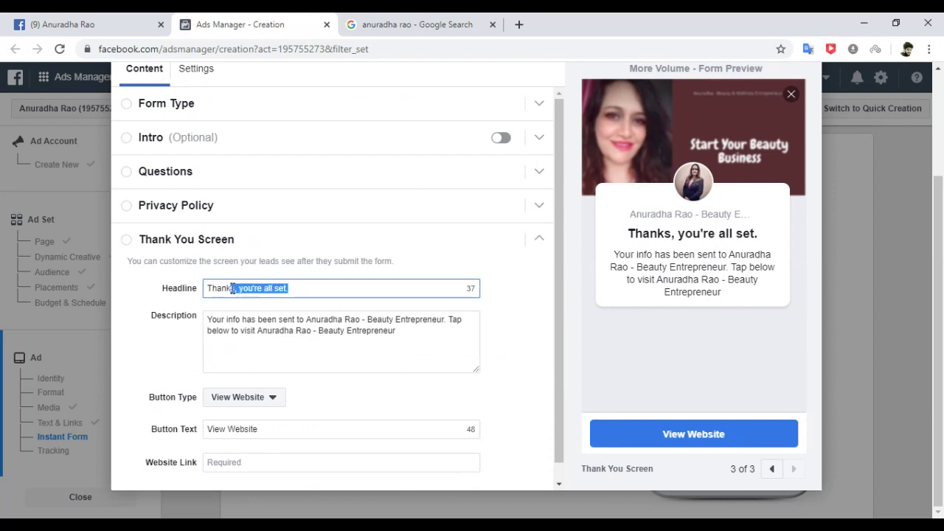
{"action": "type", "text": "You"}
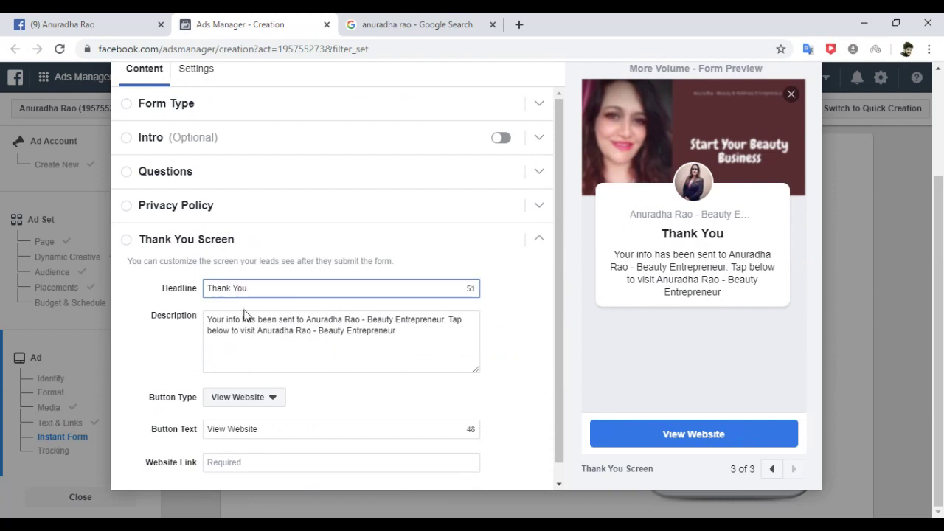
{"action": "left_click_drag", "start_coordinate": [208, 319], "coordinate": [467, 346]}
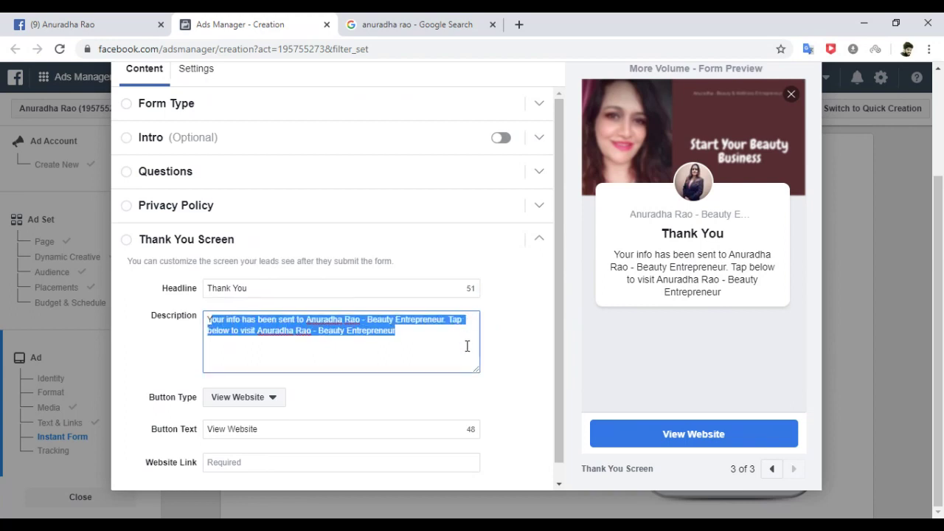
{"action": "key", "text": "BackSpace"}
{"action": "type", "text": "I"}
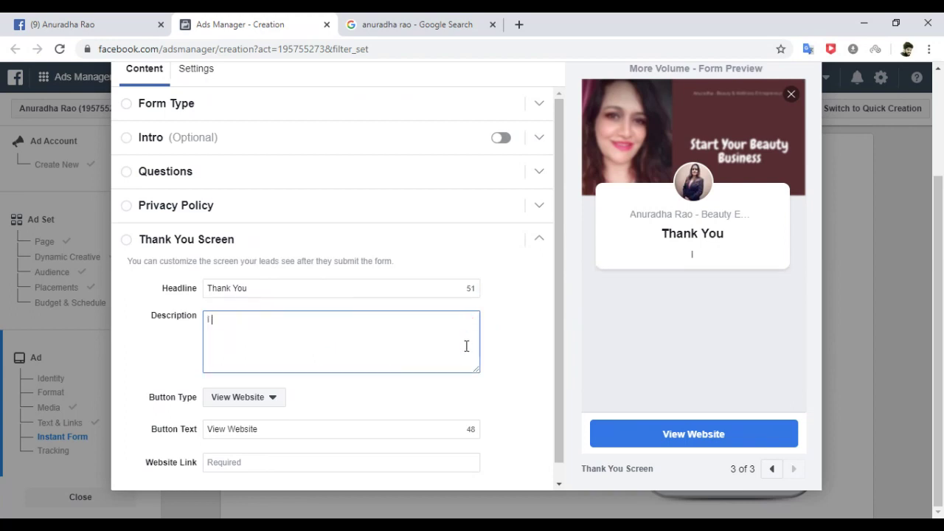
{"action": "type", "text": " have receive"}
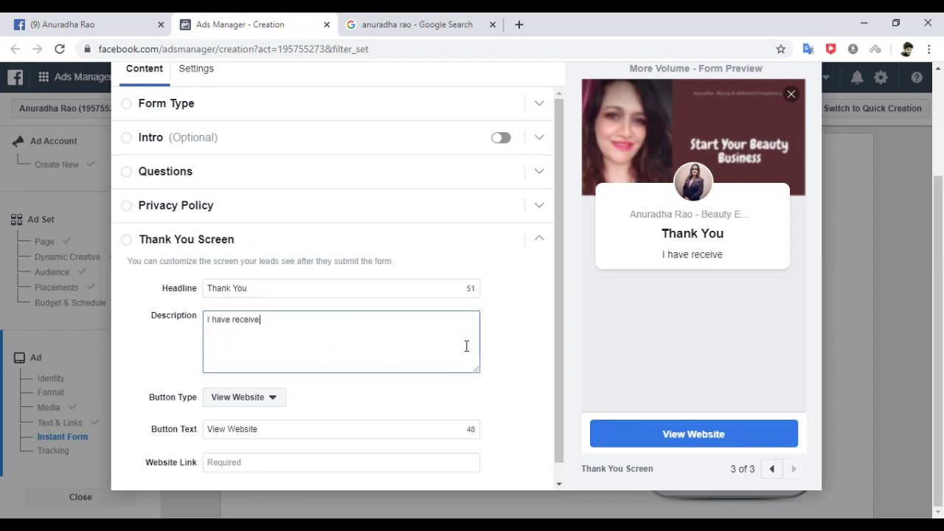
{"action": "type", "text": "d your detai"}
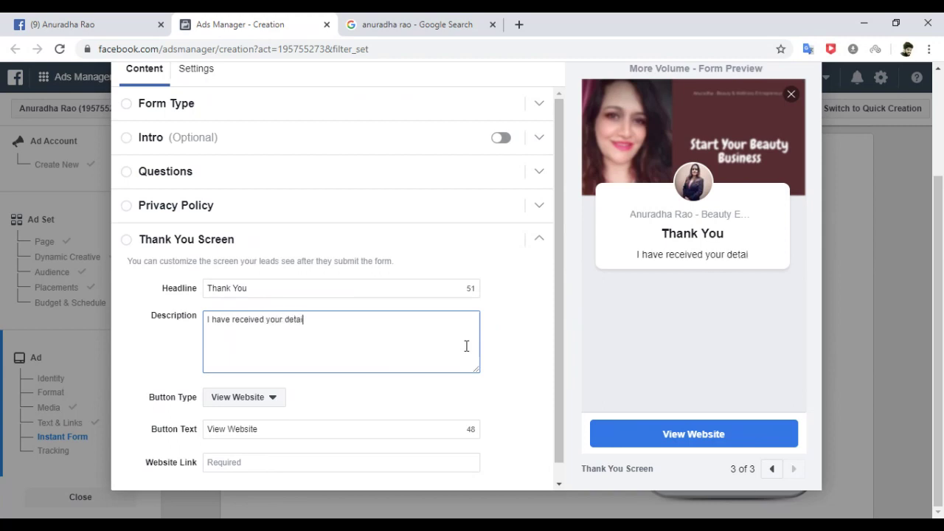
{"action": "type", "text": "ls and I am s"}
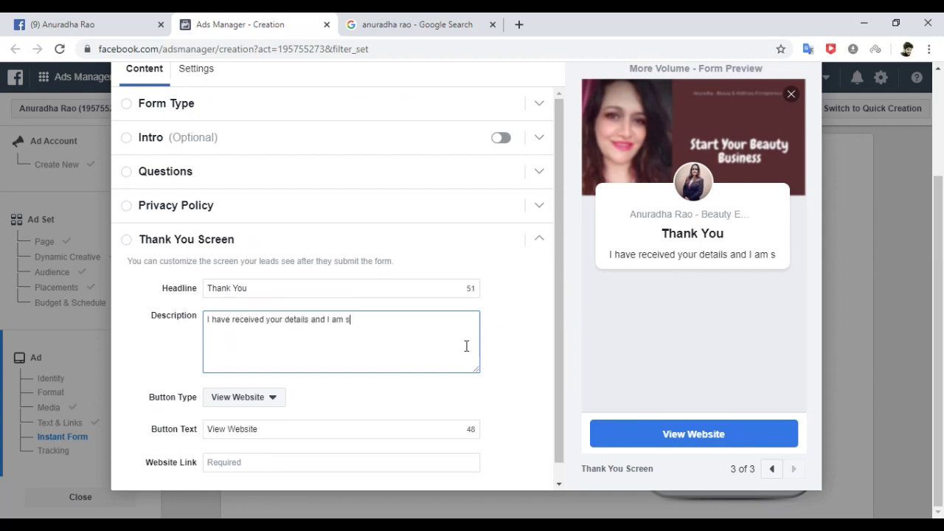
{"action": "type", "text": "o exci"}
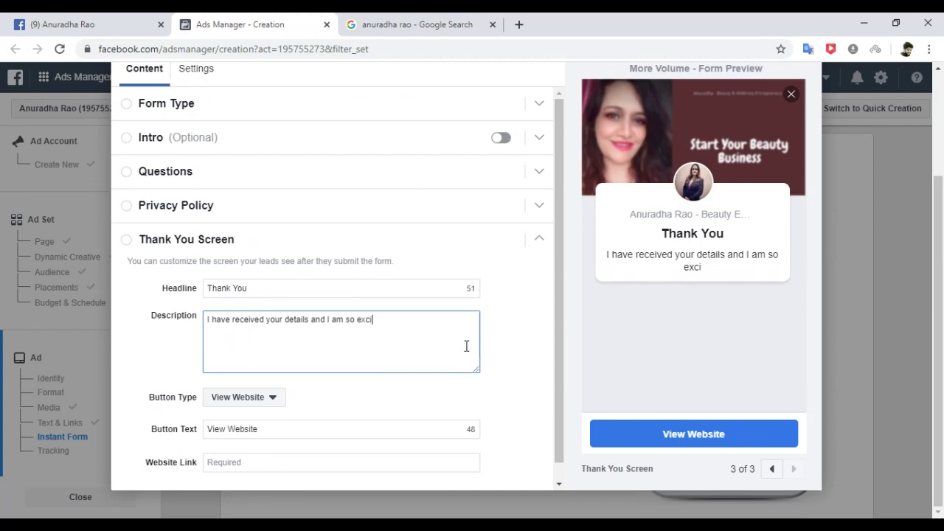
{"action": "type", "text": "ted to talk"}
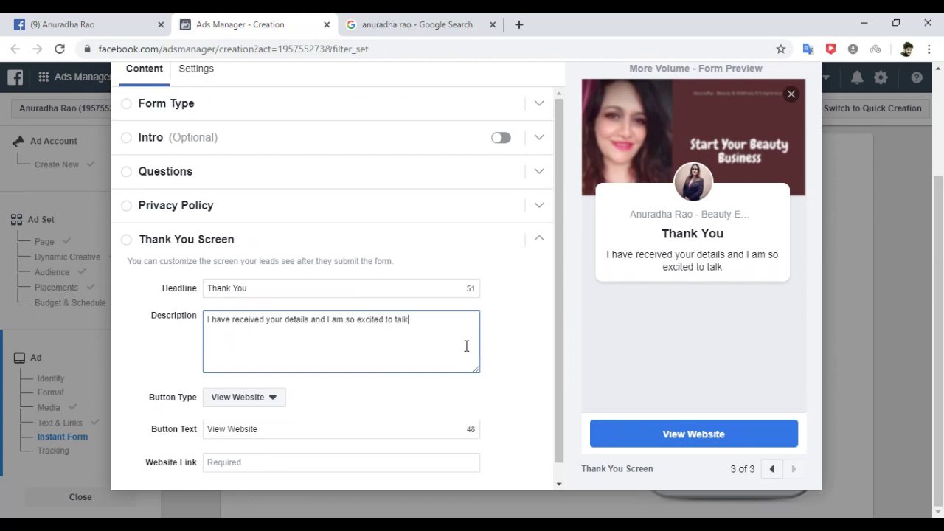
{"action": "type", "text": " to you. I"}
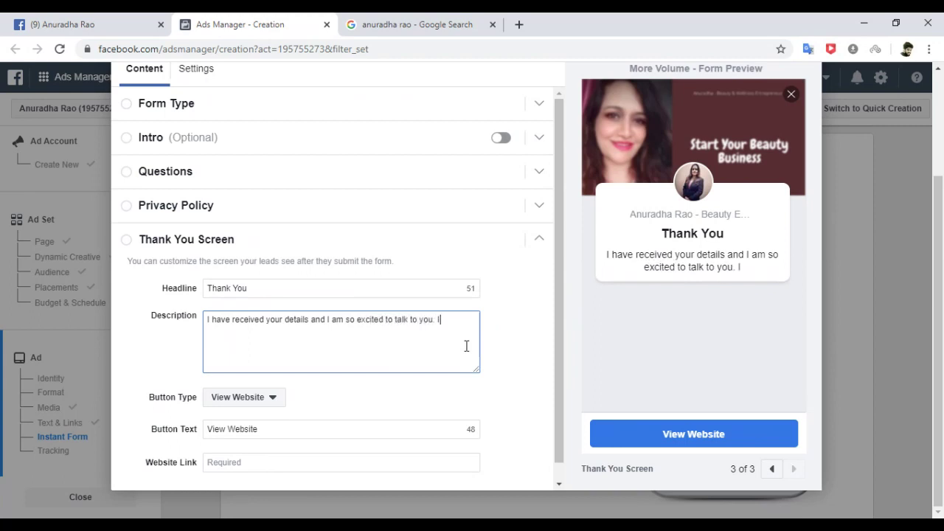
{"action": "type", "text": " will conta"}
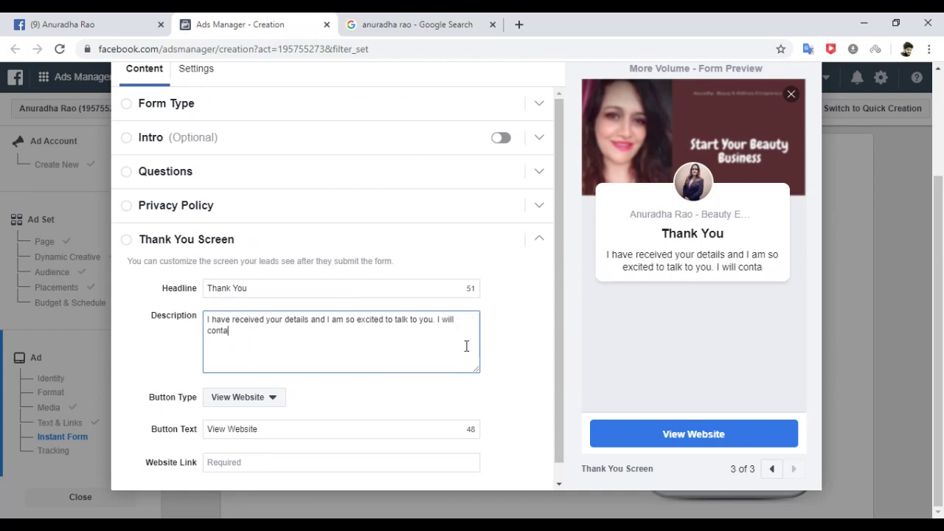
{"action": "type", "text": "ct you shortly."}
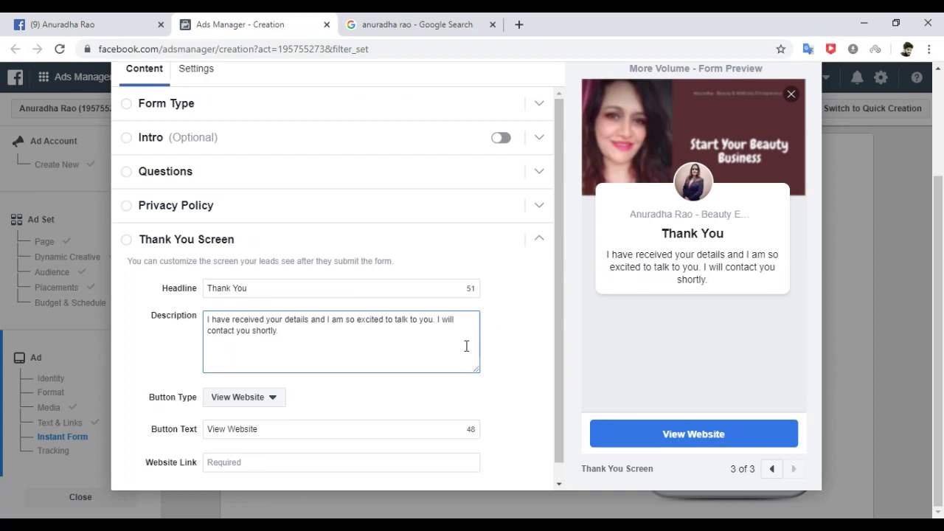
Set the thank-you button type to Call Business with button text 'CALL NOW'.
{"action": "left_click", "coordinate": [274, 402]}
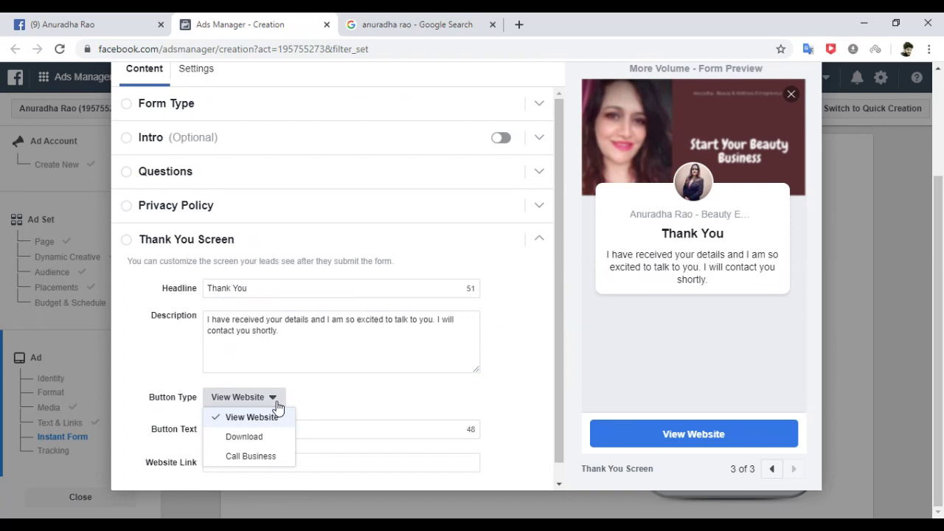
{"action": "left_click", "coordinate": [270, 457]}
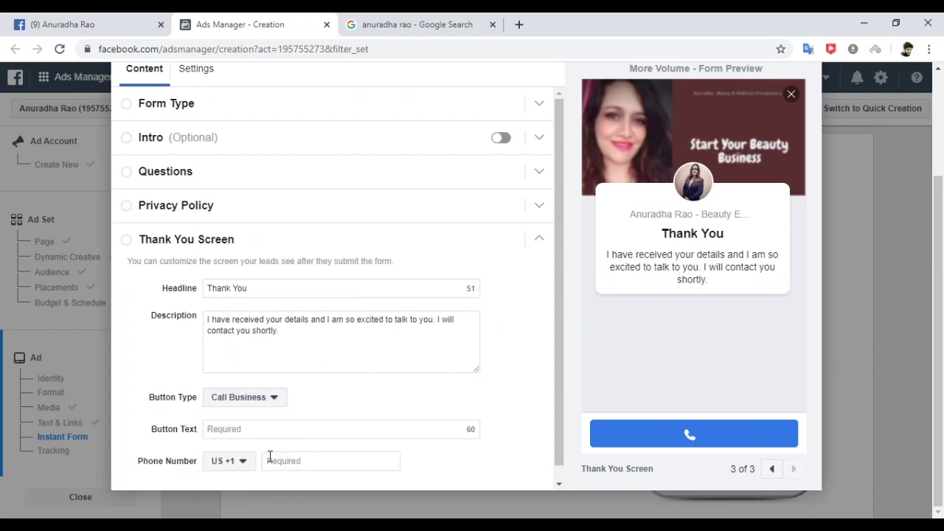
{"action": "scroll", "coordinate": [558, 291], "scroll_direction": "down", "scroll_amount": 1}
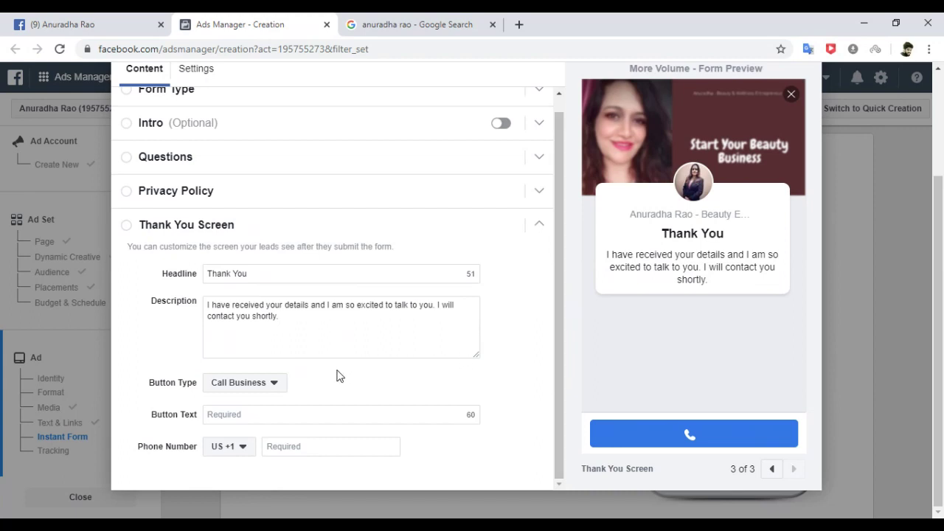
{"action": "left_click", "coordinate": [290, 413]}
{"action": "type", "text": "CALL "}
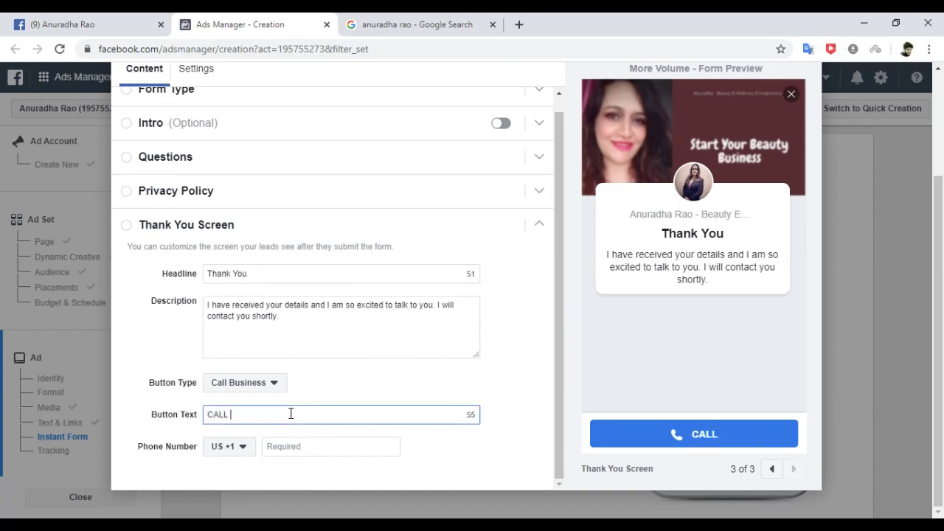
{"action": "type", "text": "NOW"}
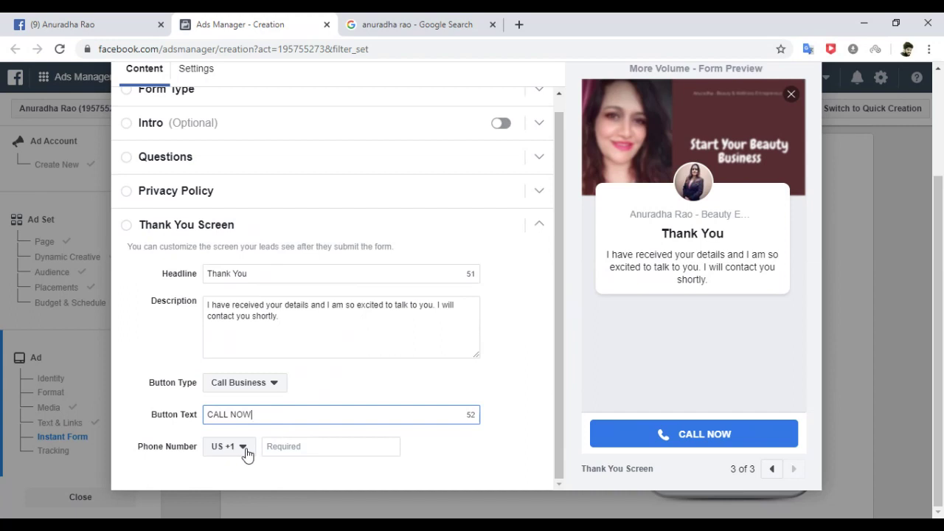
Choose the IN +91 country code and enter the business phone number.
{"action": "left_click", "coordinate": [243, 447]}
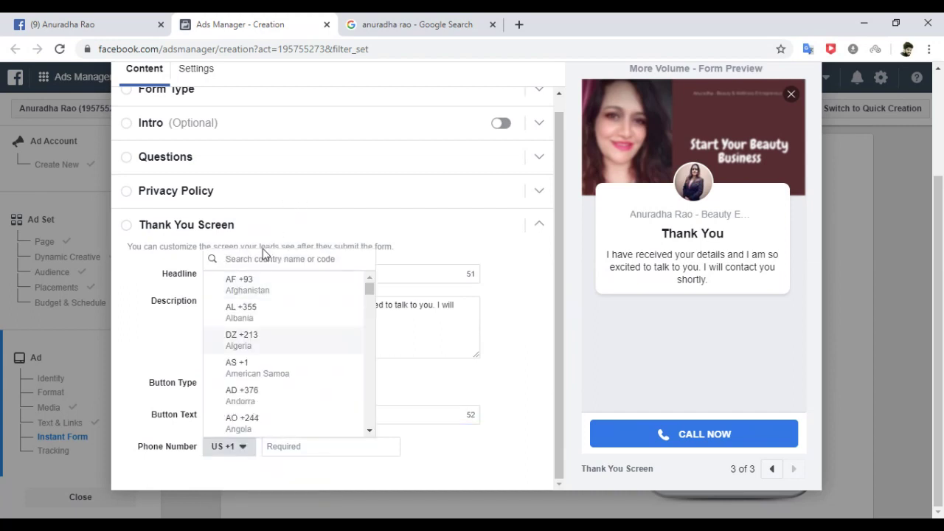
{"action": "type", "text": "in"}
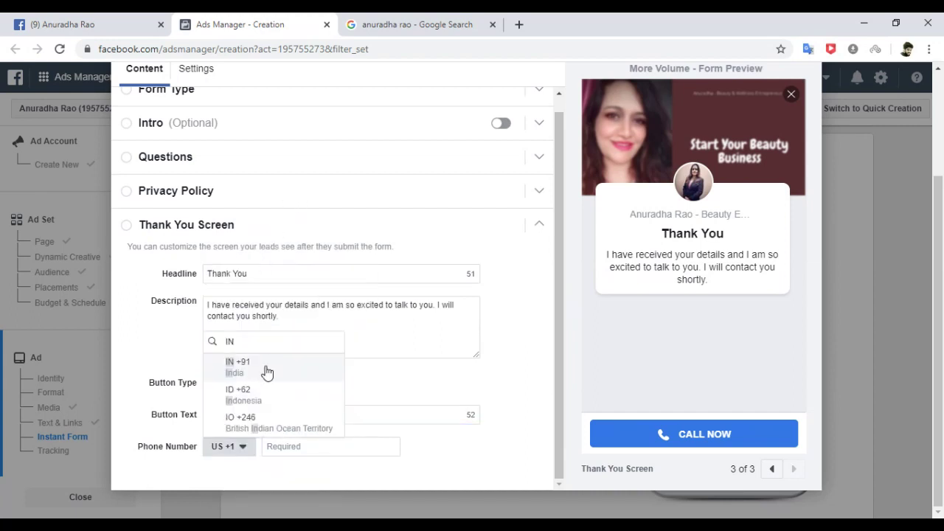
{"action": "left_click", "coordinate": [255, 370]}
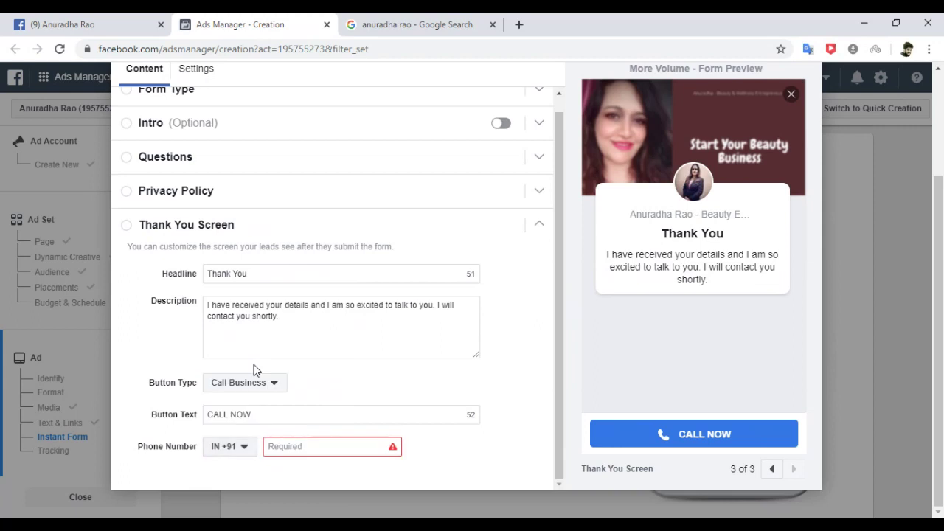
{"action": "left_click", "coordinate": [298, 446]}
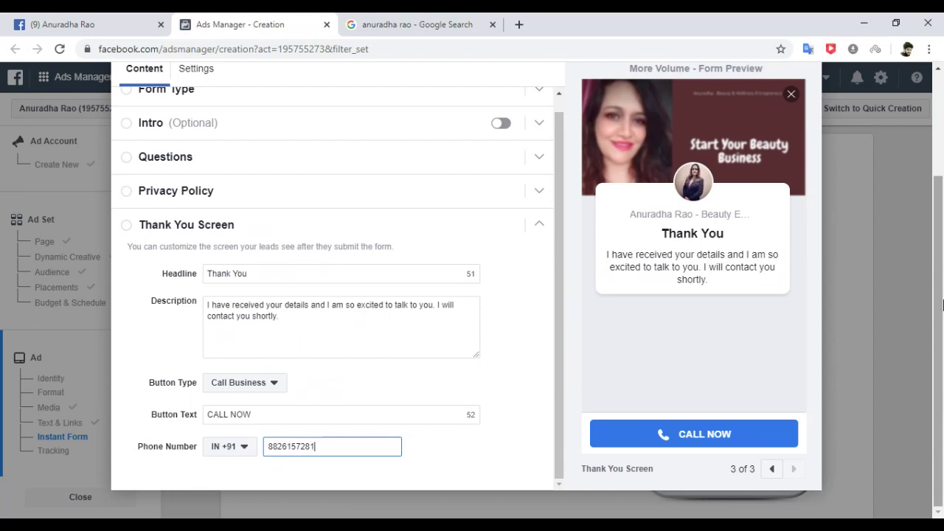
{"action": "left_click", "coordinate": [939, 168]}
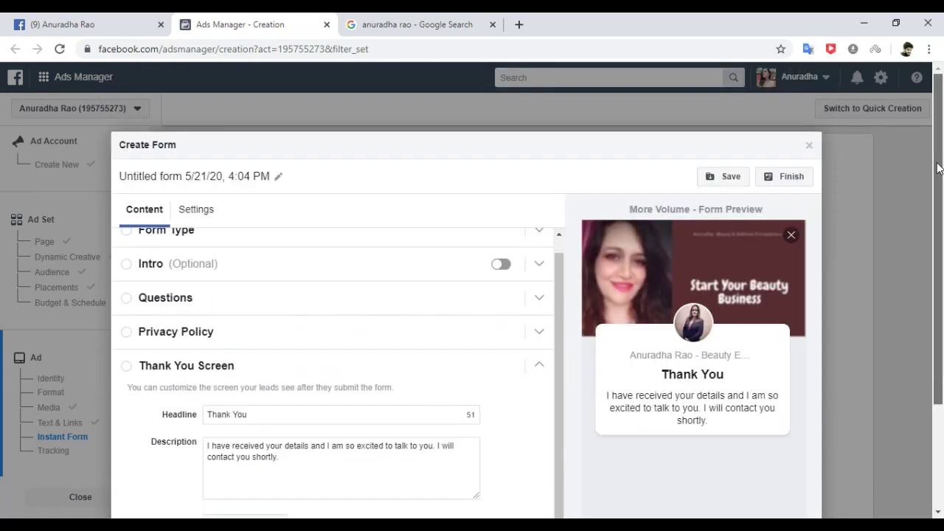
Save the instant form as a draft.
{"action": "left_click", "coordinate": [747, 180]}
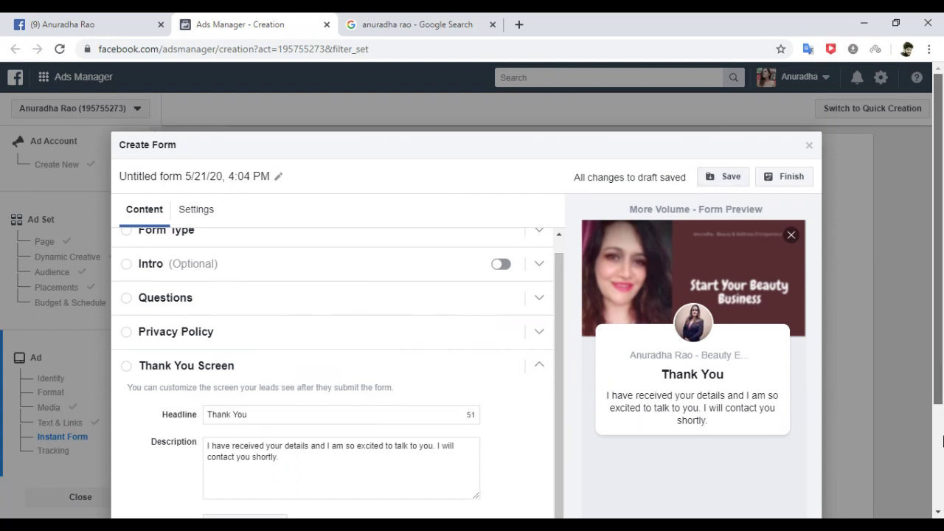
{"action": "left_click", "coordinate": [940, 463]}
{"action": "scroll", "coordinate": [939, 267], "scroll_direction": "up", "scroll_amount": 2}
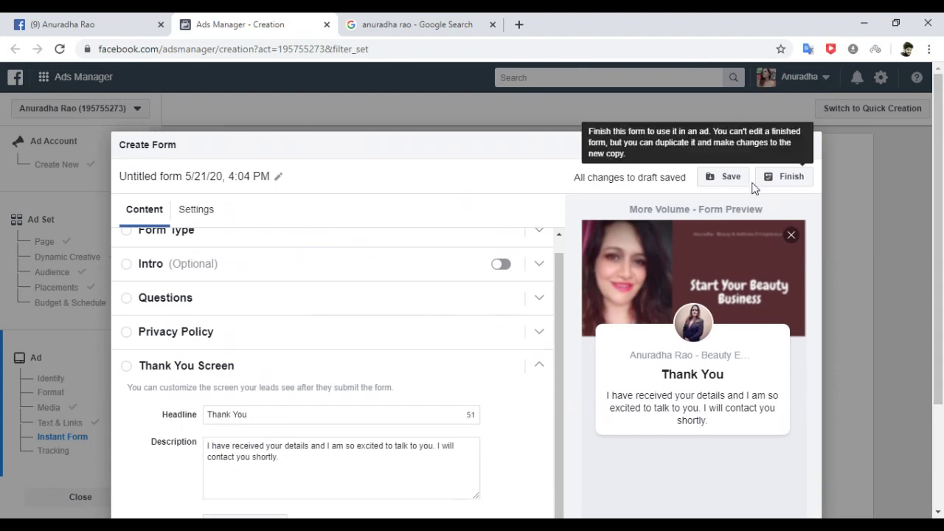
Finish the form to attach it to the ad and scroll down to the Tracking section.
{"action": "left_click", "coordinate": [789, 187]}
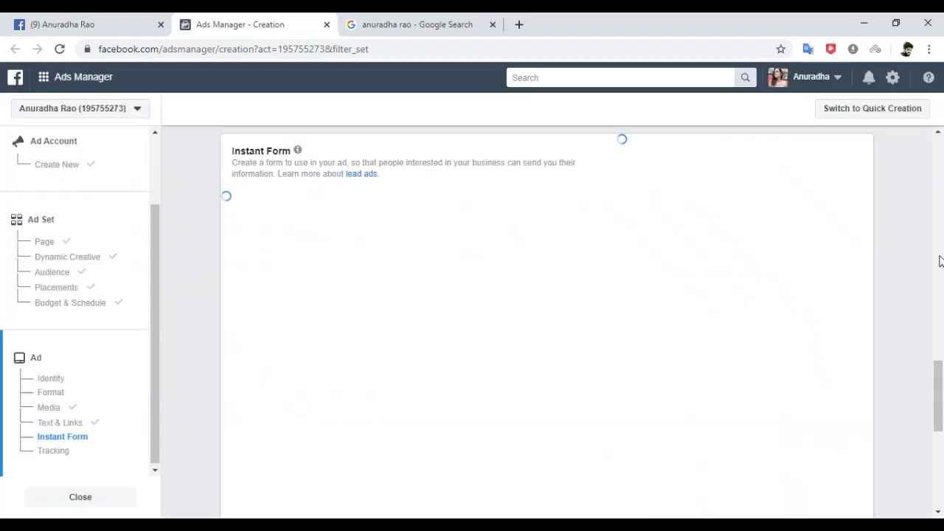
{"action": "scroll", "coordinate": [940, 260], "scroll_direction": "up", "scroll_amount": 3}
{"action": "scroll", "coordinate": [939, 260], "scroll_direction": "up", "scroll_amount": 2}
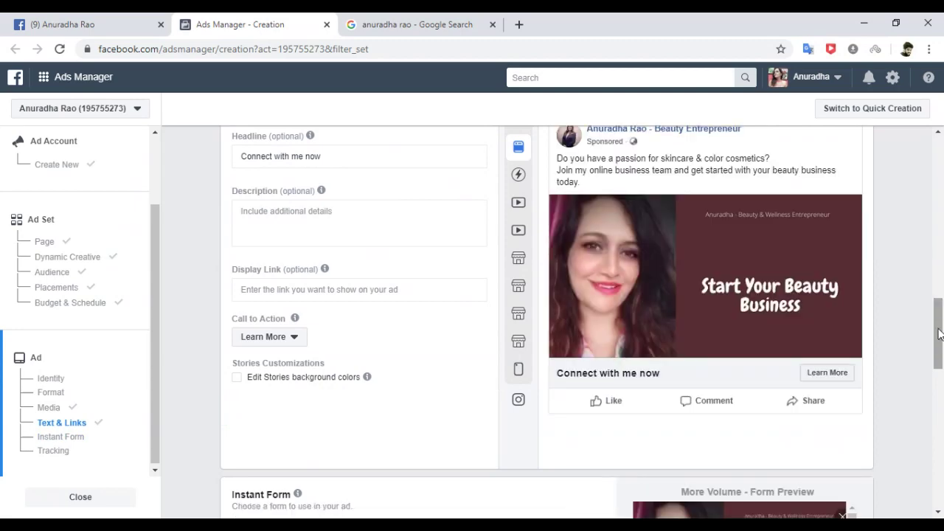
{"action": "scroll", "coordinate": [940, 383], "scroll_direction": "down", "scroll_amount": 4}
{"action": "left_click_drag", "start_coordinate": [939, 384], "coordinate": [941, 467]}
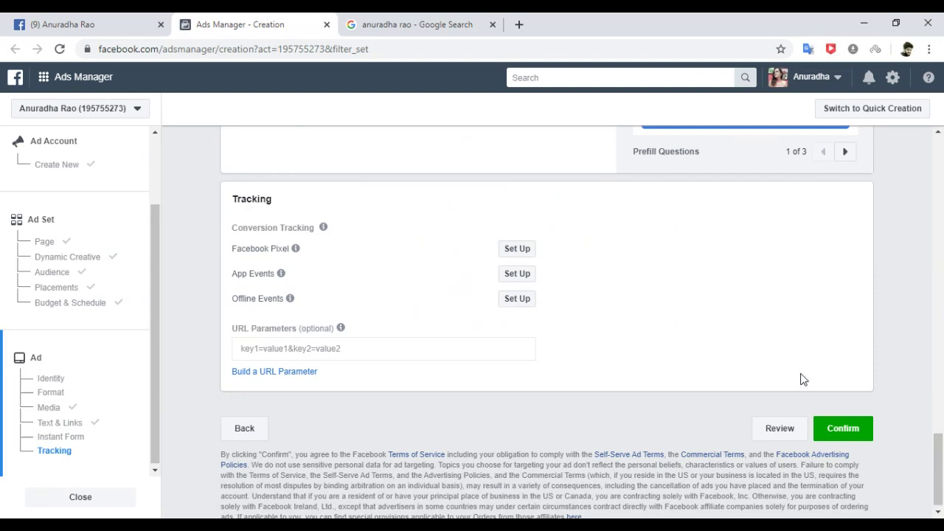
{"action": "left_click", "coordinate": [779, 431]}
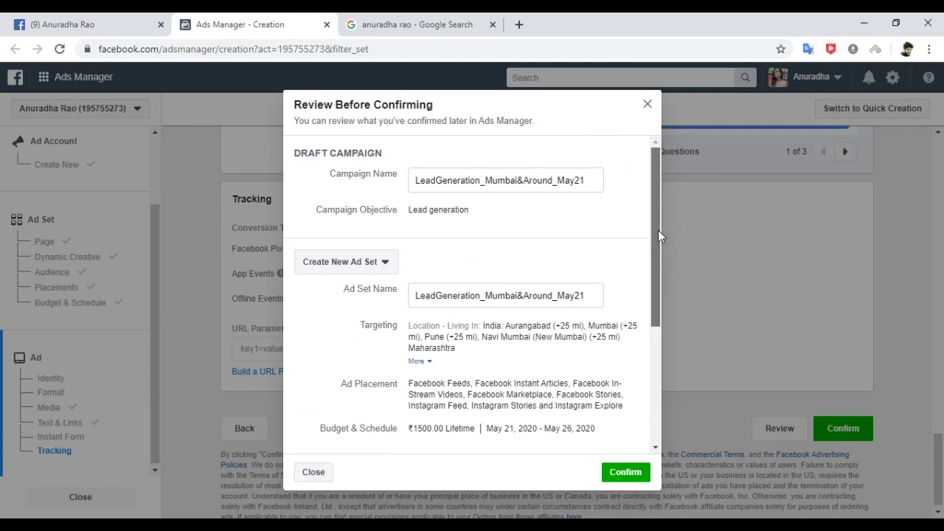
{"action": "left_click_drag", "start_coordinate": [656, 228], "coordinate": [661, 351]}
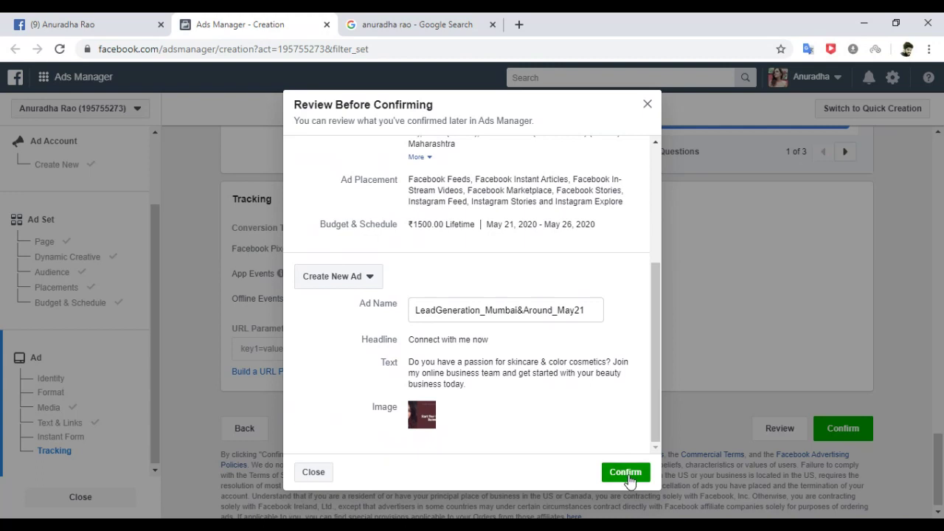
{"action": "left_click", "coordinate": [313, 473]}
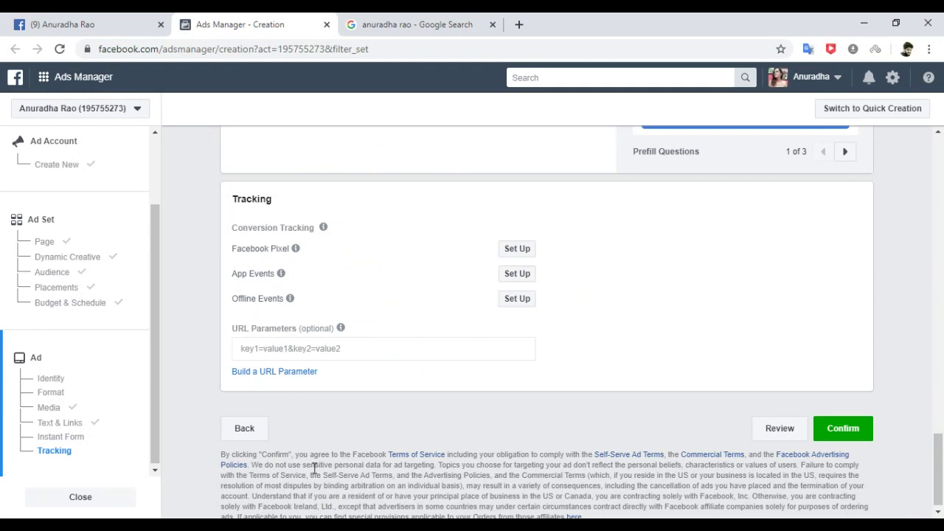
Close the ad setup with Close and Save to Draft, then return to the Campaigns list.
{"action": "left_click", "coordinate": [73, 504]}
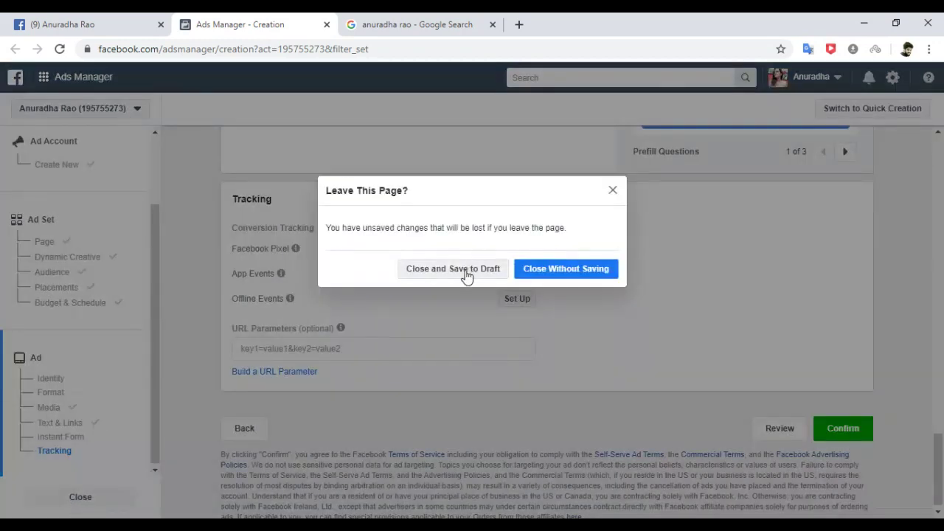
{"action": "left_click", "coordinate": [466, 276]}
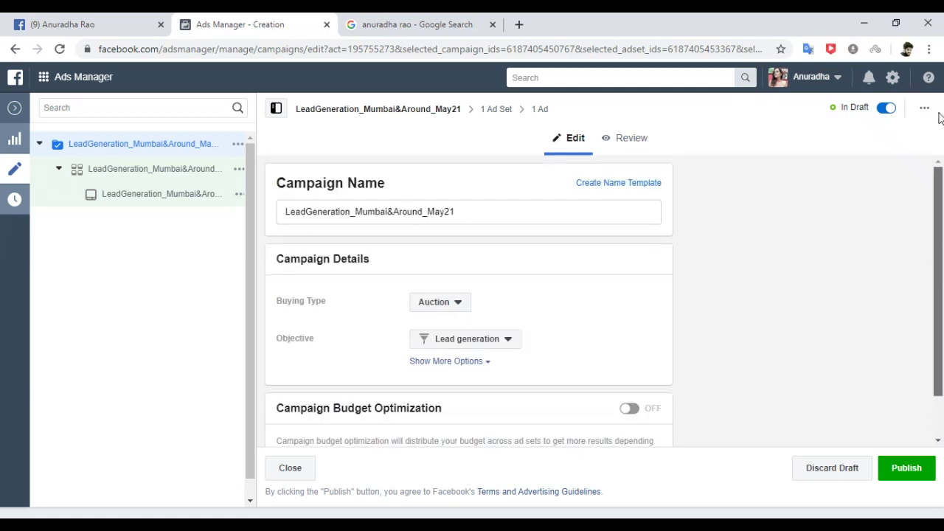
{"action": "mouse_move", "coordinate": [73, 76]}
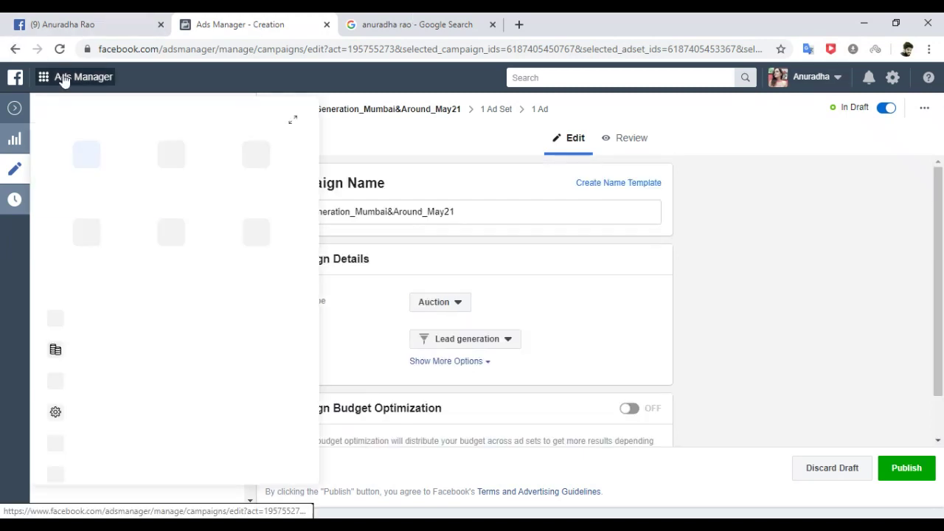
{"action": "left_click", "coordinate": [86, 155]}
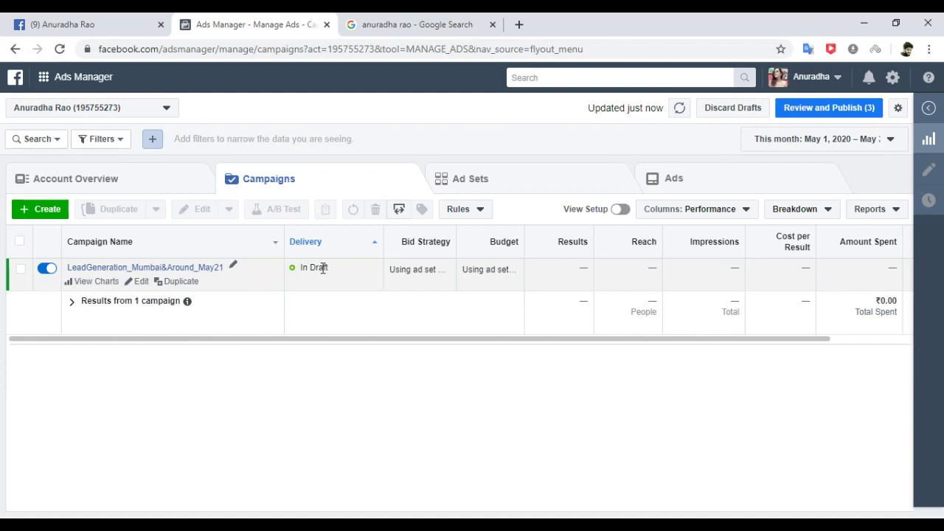
Scroll the table to the Ends column and tick the LeadGeneration_Mumbai&Around_May21 campaign.
{"action": "left_click_drag", "start_coordinate": [394, 340], "coordinate": [564, 340]}
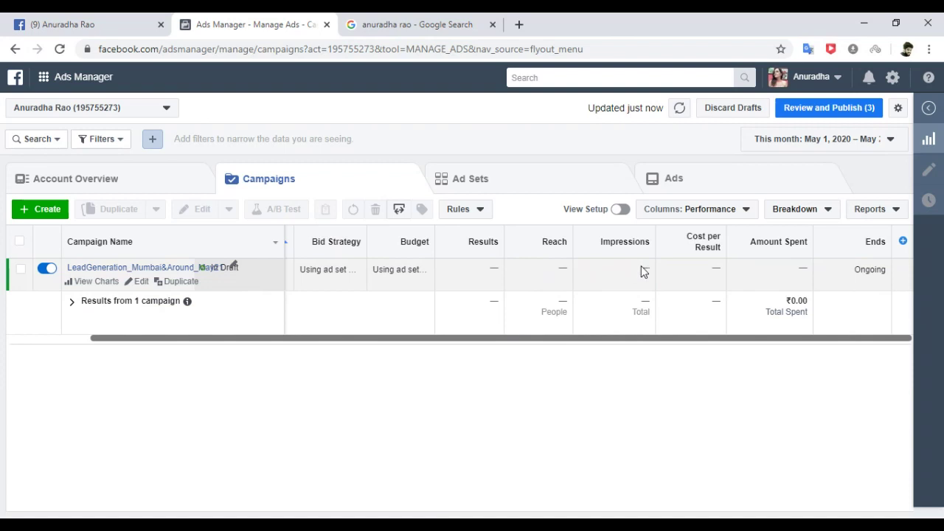
{"action": "left_click", "coordinate": [706, 270]}
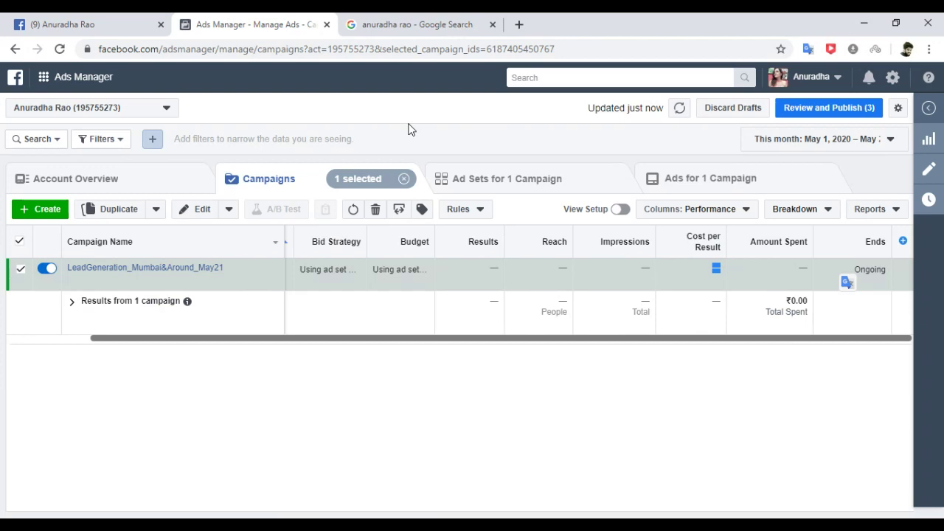
{"action": "mouse_move", "coordinate": [502, 267]}
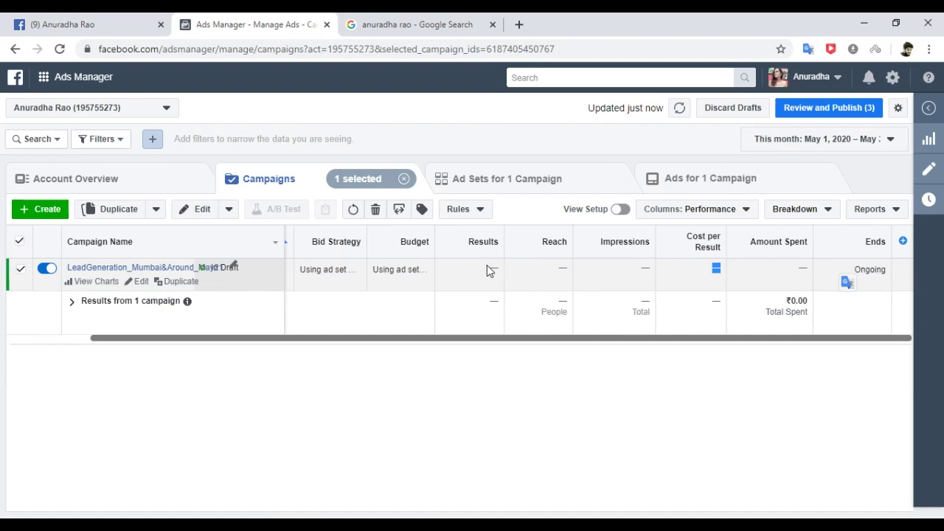
Switch to the Facebook tab and go to the managed business Page.
{"action": "left_click", "coordinate": [85, 22]}
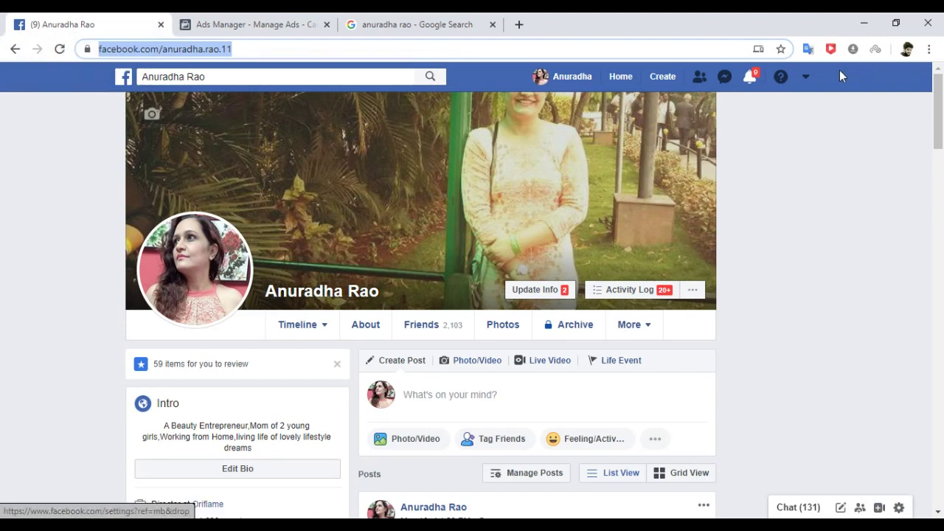
{"action": "left_click", "coordinate": [807, 78]}
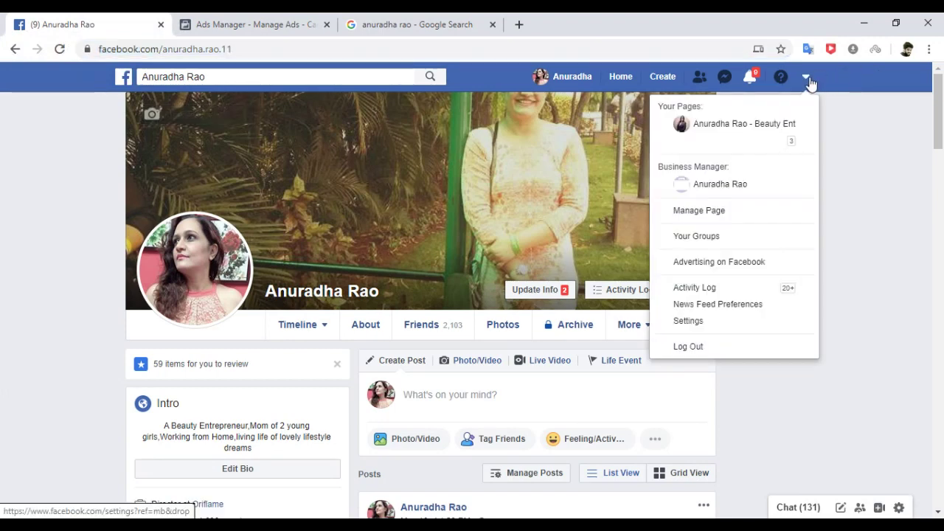
{"action": "left_click", "coordinate": [745, 126]}
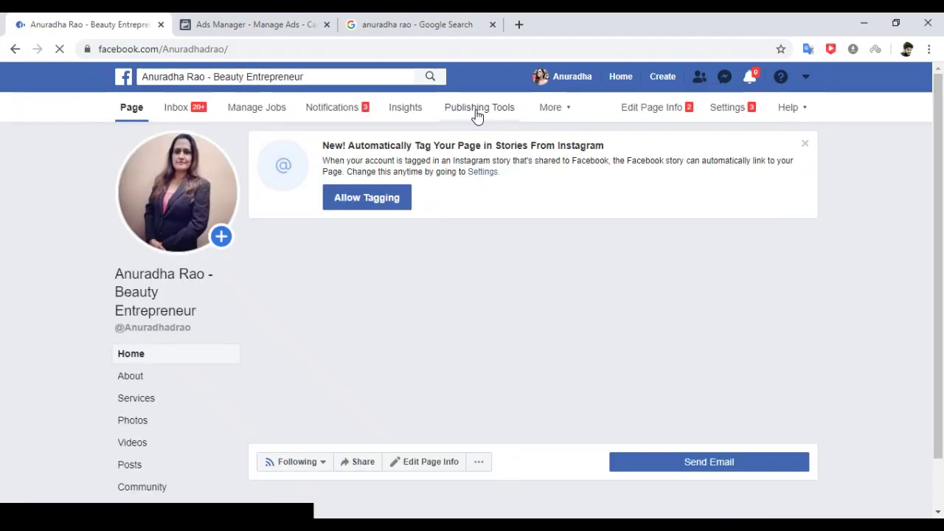
Open the Page's Publishing Tools, dismiss the crossposting and QR code tips, and scroll down.
{"action": "left_click", "coordinate": [478, 110]}
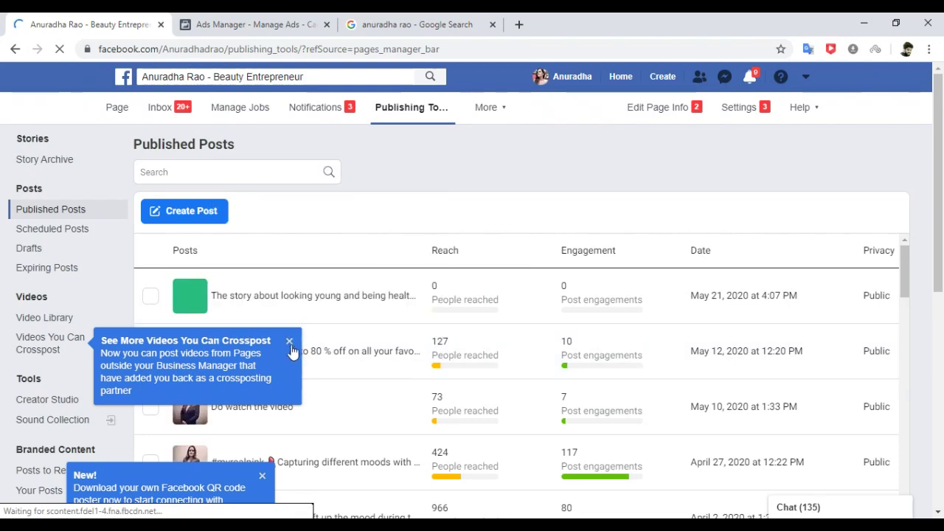
{"action": "left_click", "coordinate": [289, 342]}
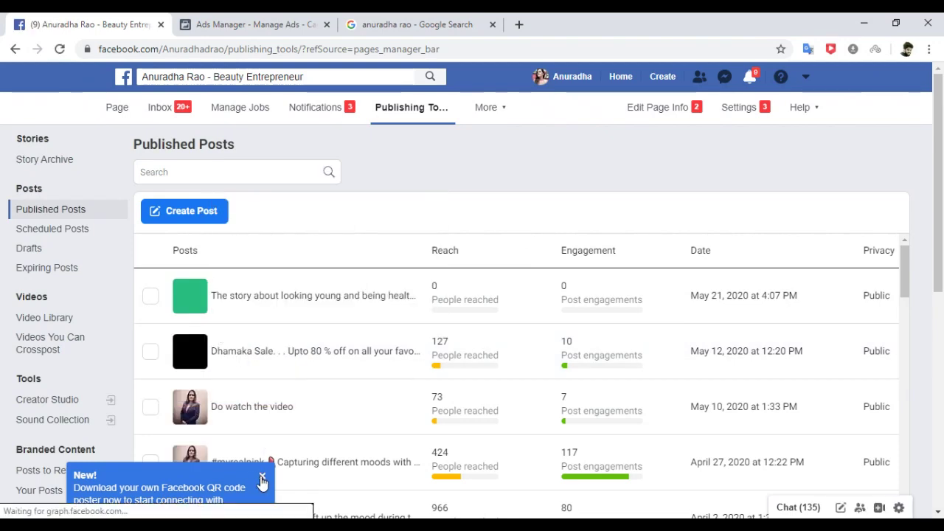
{"action": "left_click", "coordinate": [261, 477]}
{"action": "left_click_drag", "start_coordinate": [942, 151], "coordinate": [942, 289]}
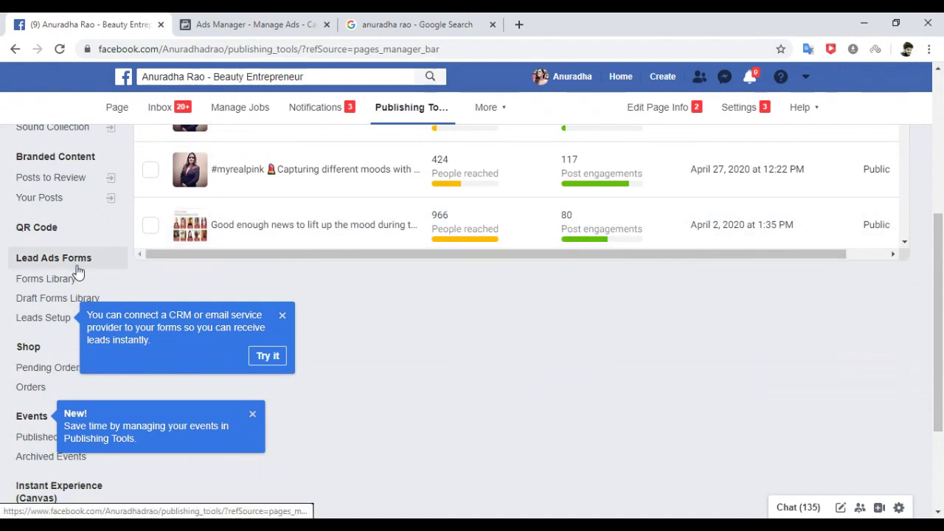
Check the new form in the Forms Library, dismissing its three tips, then return to the Page.
{"action": "left_click", "coordinate": [41, 284]}
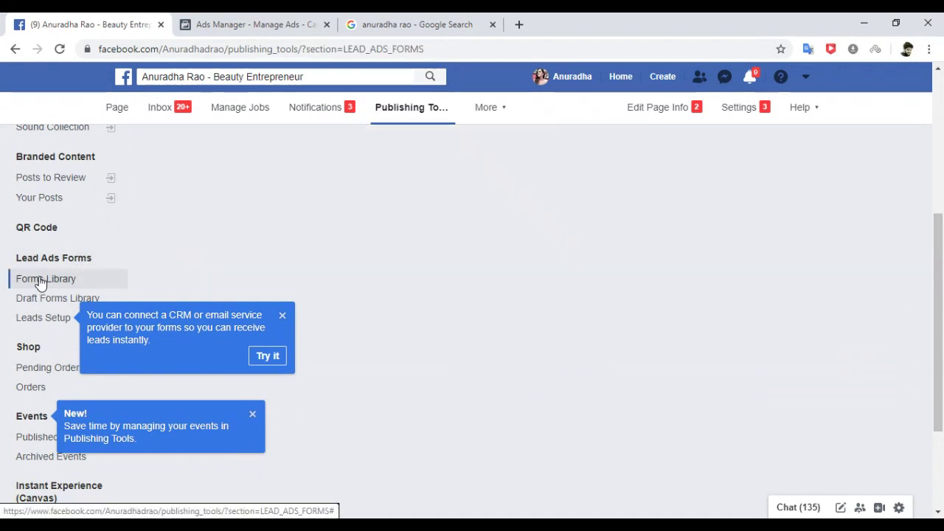
{"action": "left_click", "coordinate": [283, 315]}
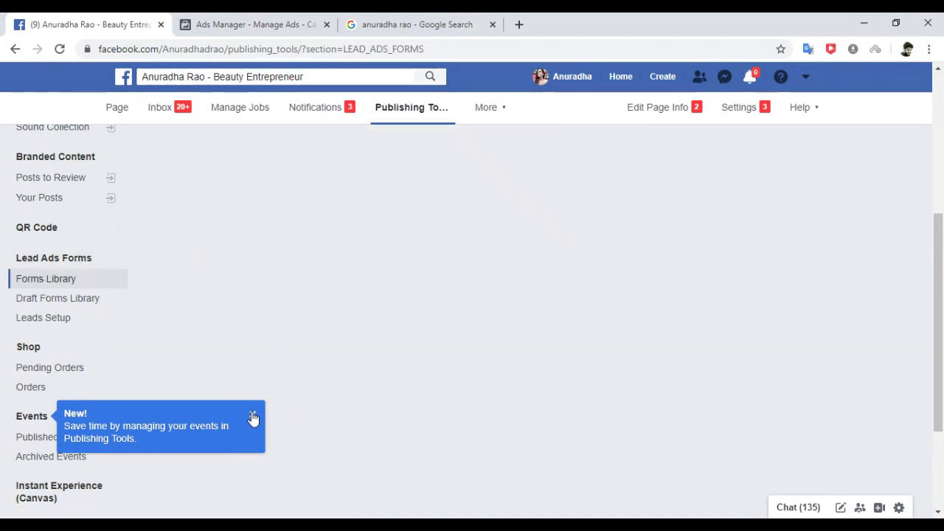
{"action": "left_click", "coordinate": [253, 418]}
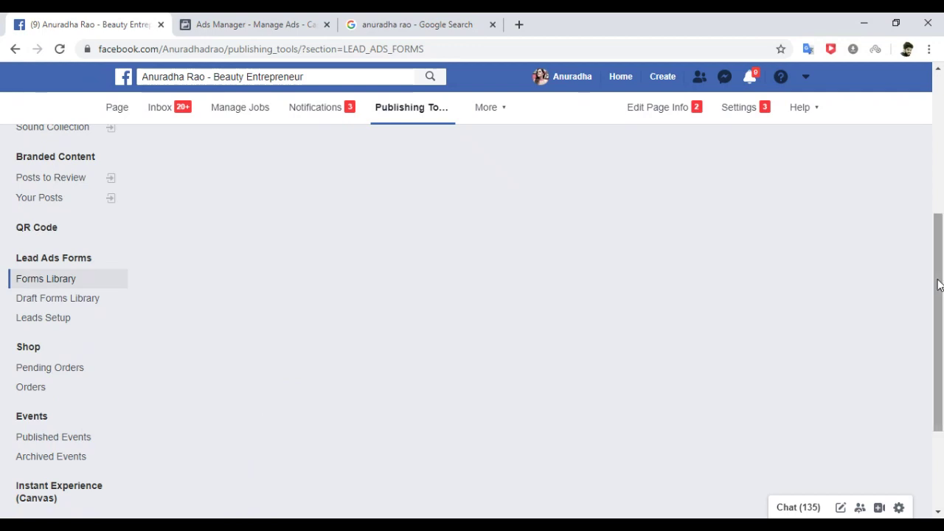
{"action": "left_click_drag", "start_coordinate": [941, 286], "coordinate": [940, 118]}
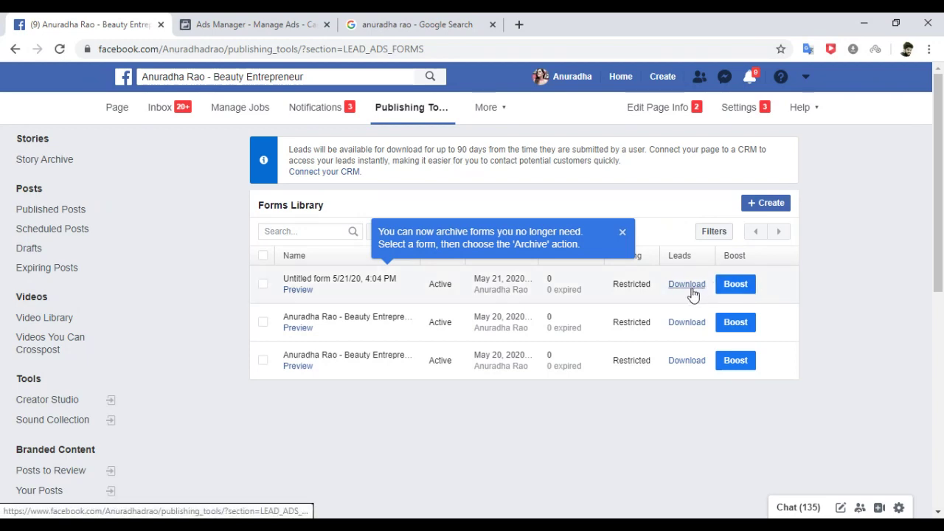
{"action": "left_click", "coordinate": [622, 233]}
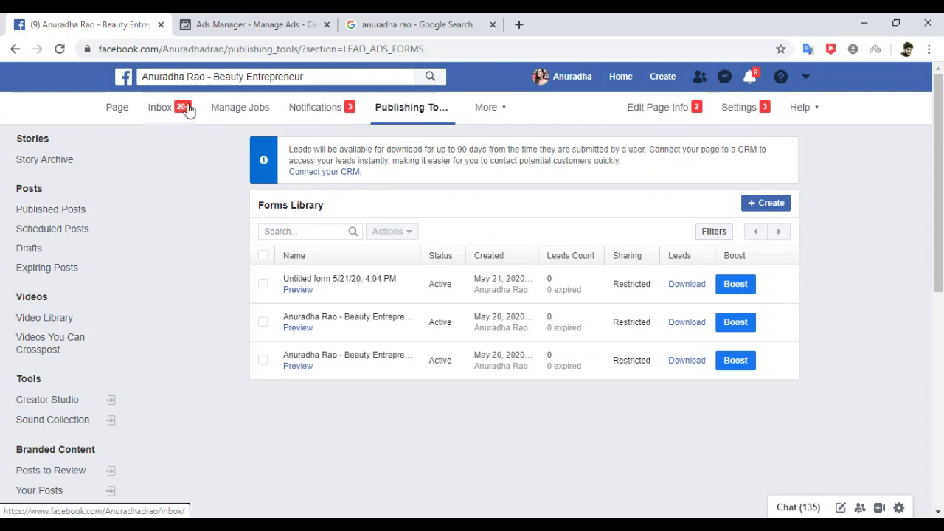
{"action": "left_click", "coordinate": [118, 108]}
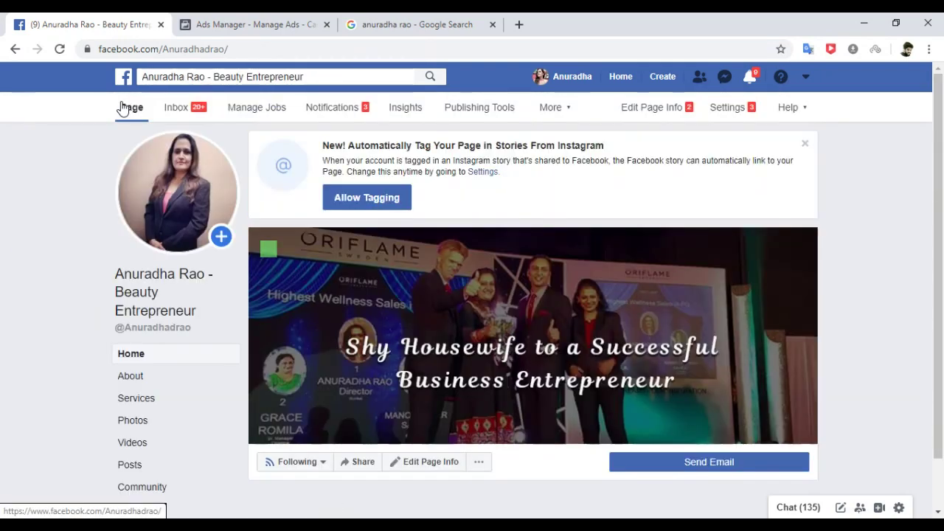
Log out of Facebook and close both the Facebook and Ads Manager browser tabs.
{"action": "left_click", "coordinate": [805, 78]}
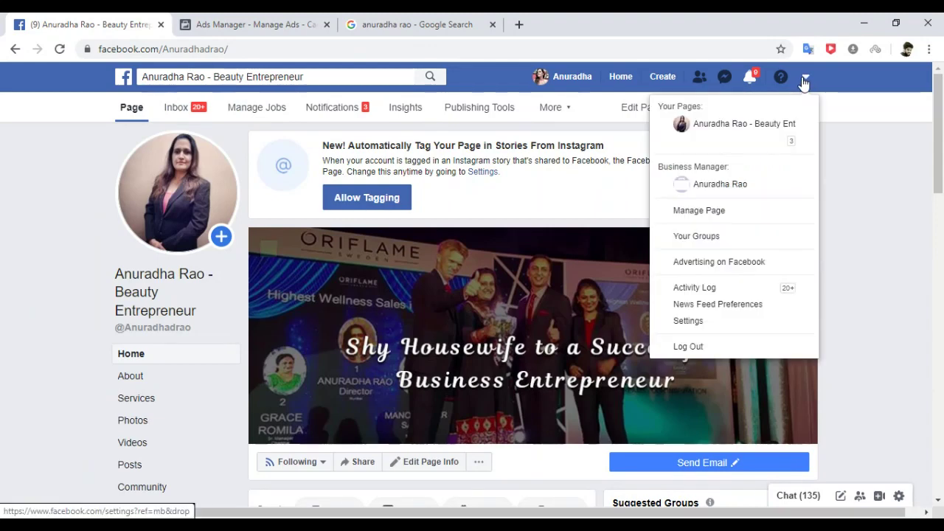
{"action": "left_click", "coordinate": [688, 346]}
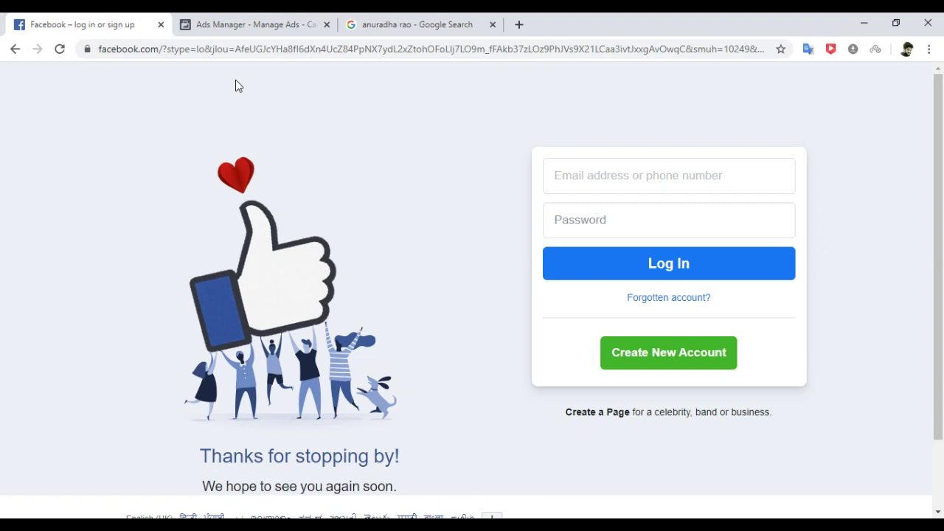
{"action": "left_click", "coordinate": [197, 26]}
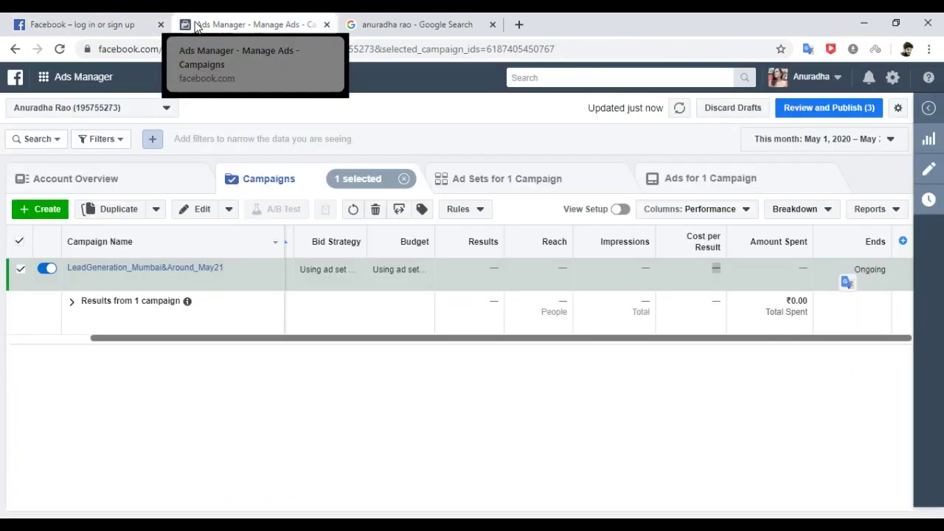
{"action": "left_click", "coordinate": [161, 24]}
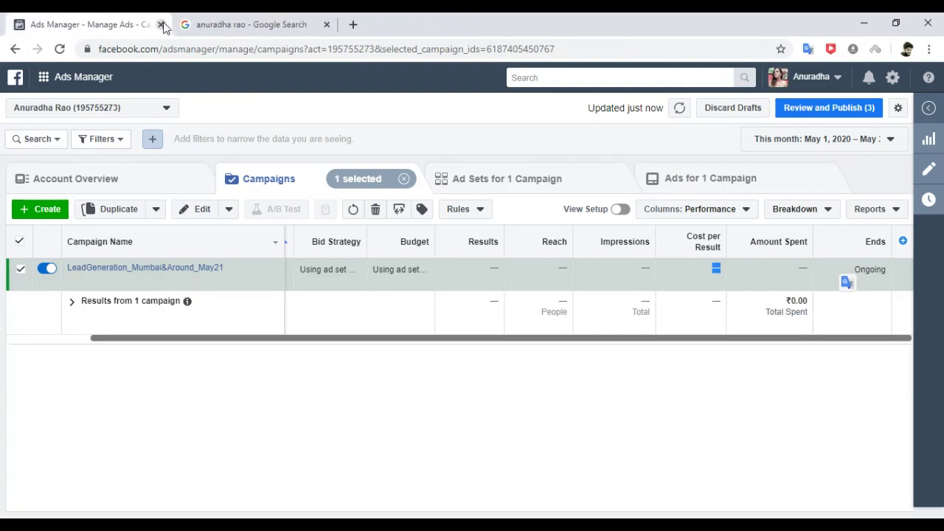
{"action": "left_click", "coordinate": [161, 24]}
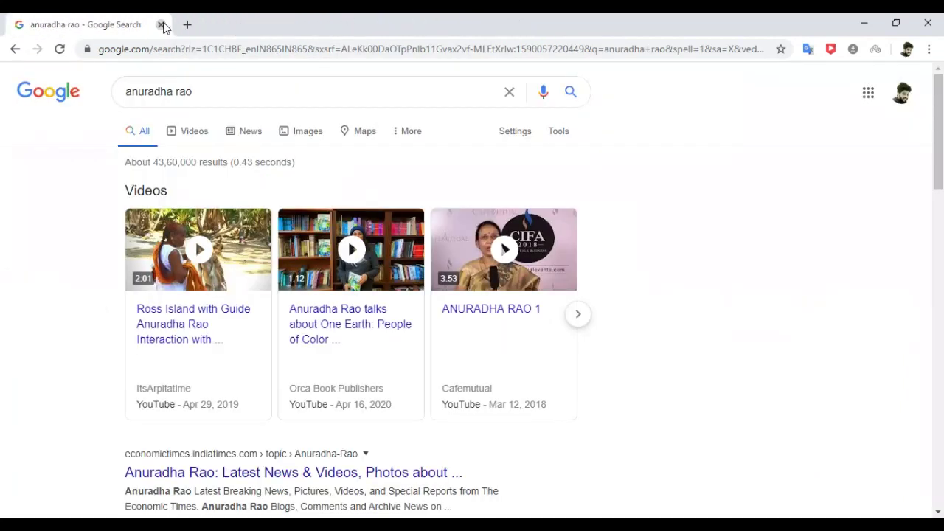